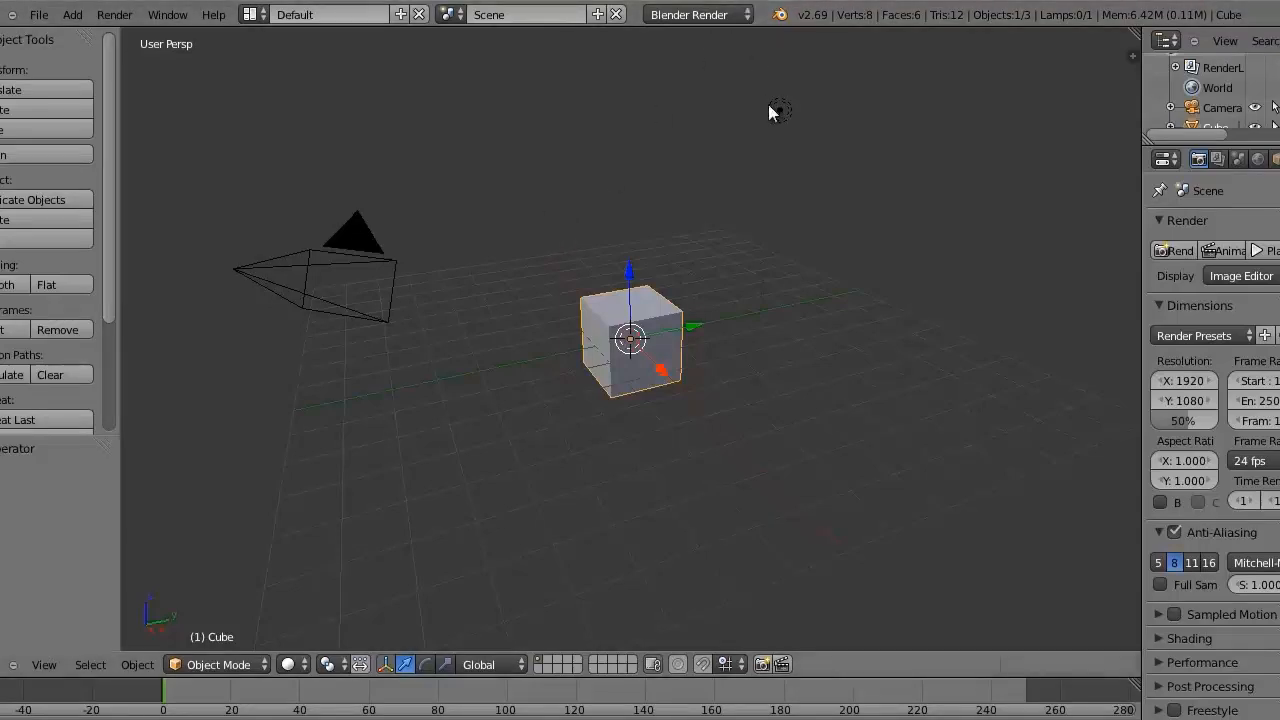
Examine the default cube, camera and lamp from several sides, from above and at grid level
middle_click_drag(840, 326, 704, 275)
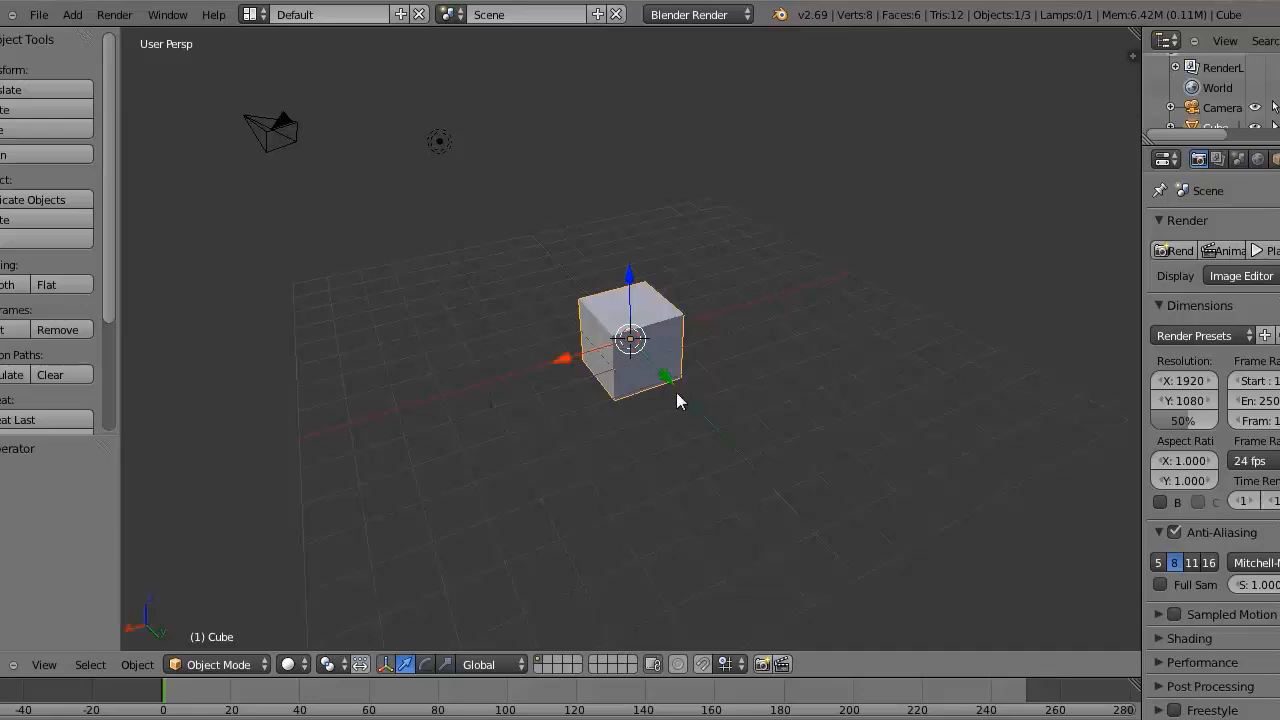
middle_click_drag(622, 486, 761, 424)
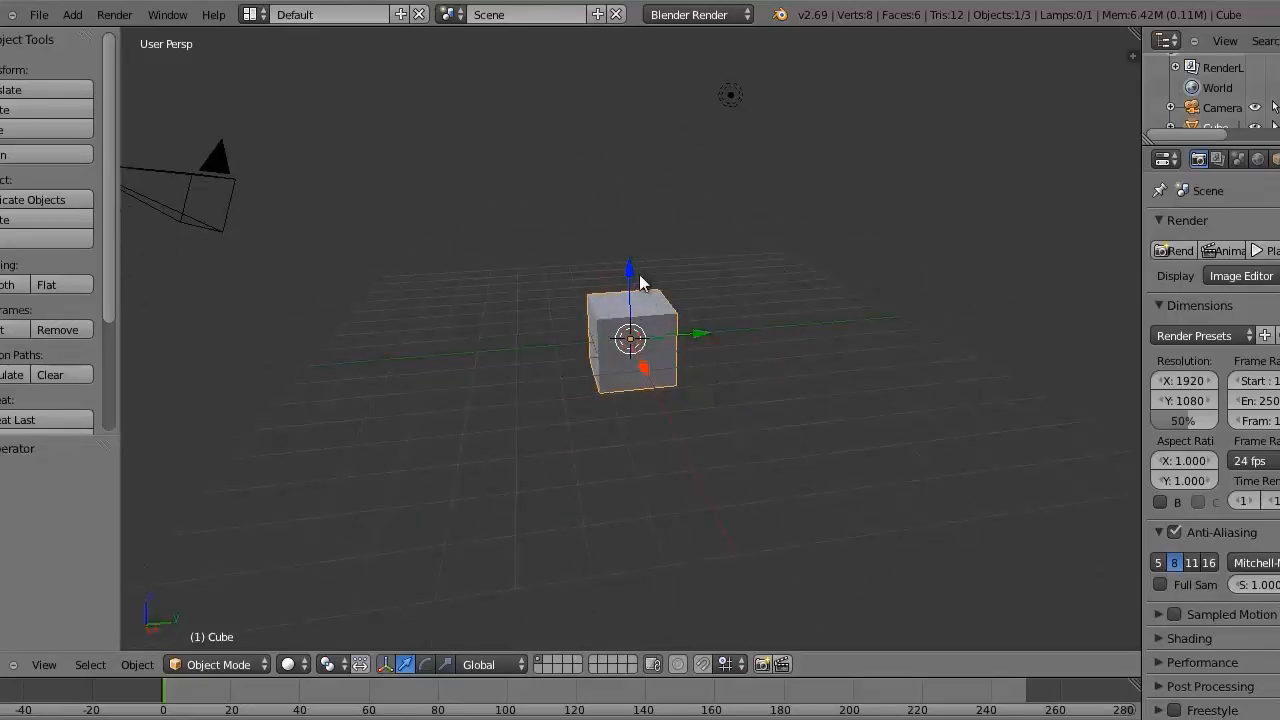
middle_click_drag(671, 402, 766, 486)
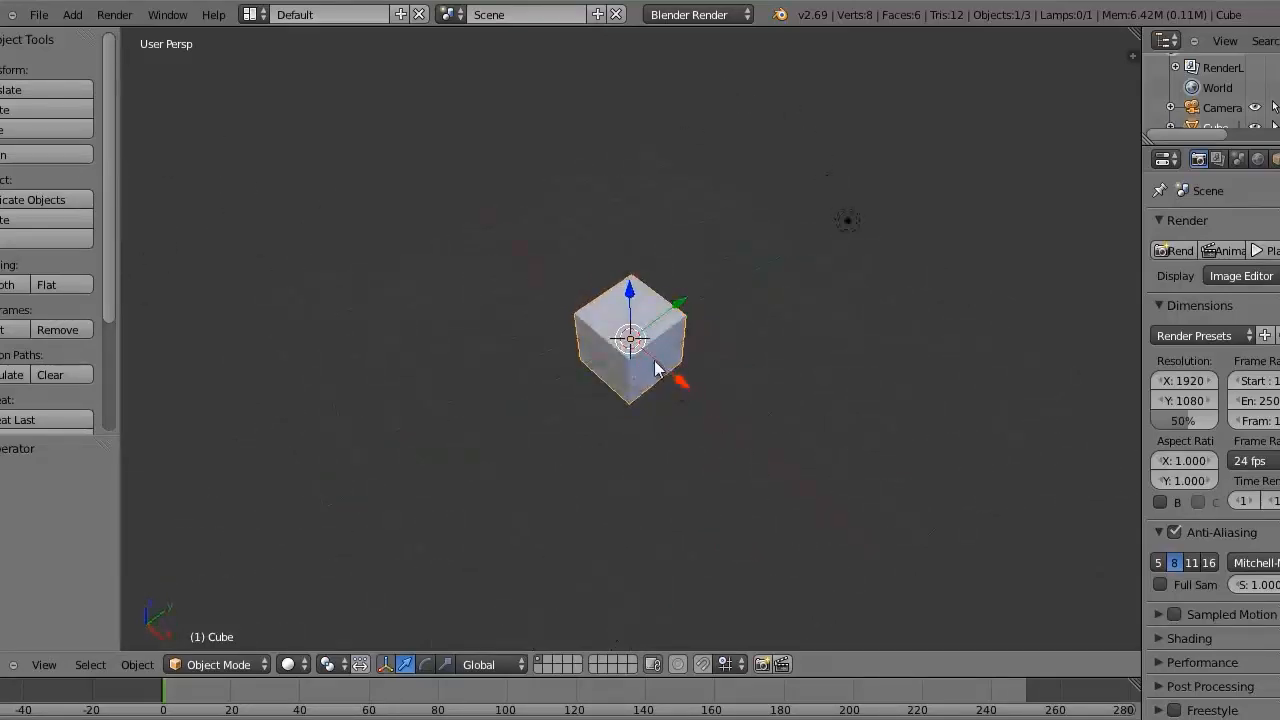
middle_click_drag(732, 415, 677, 397)
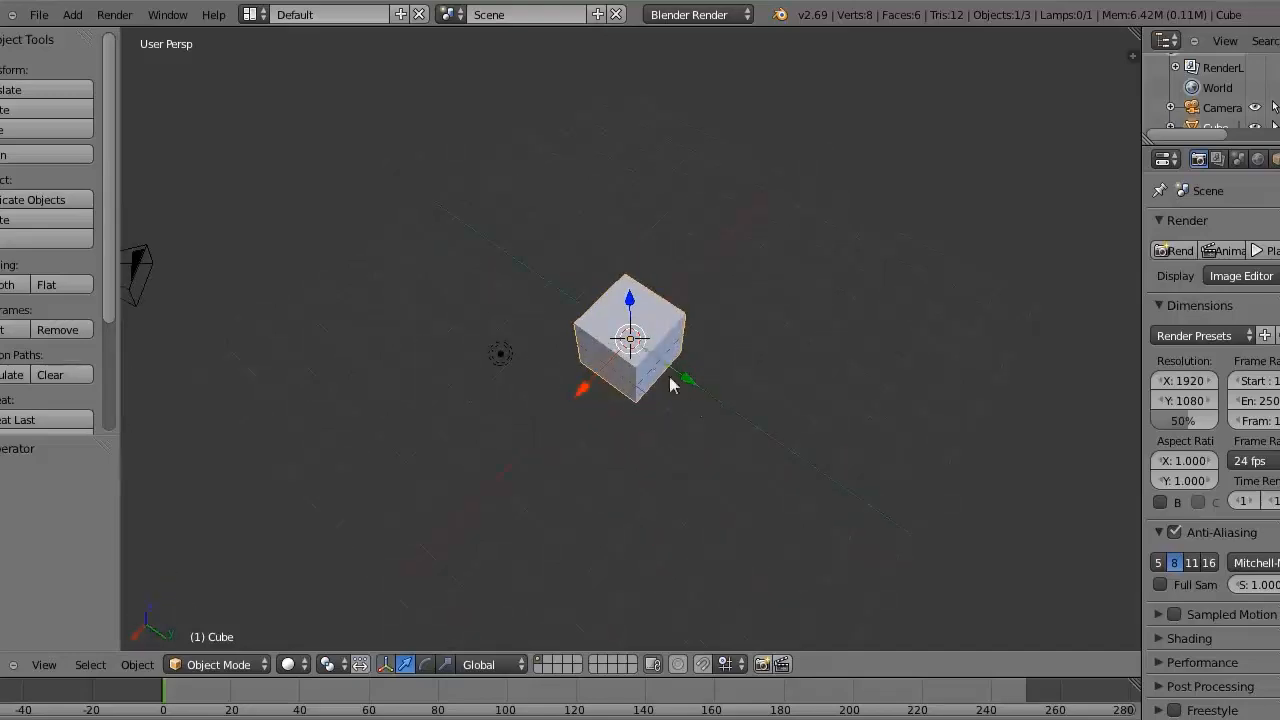
middle_click_drag(642, 538, 658, 400)
middle_click_drag(694, 444, 650, 373)
middle_click_drag(594, 440, 760, 389)
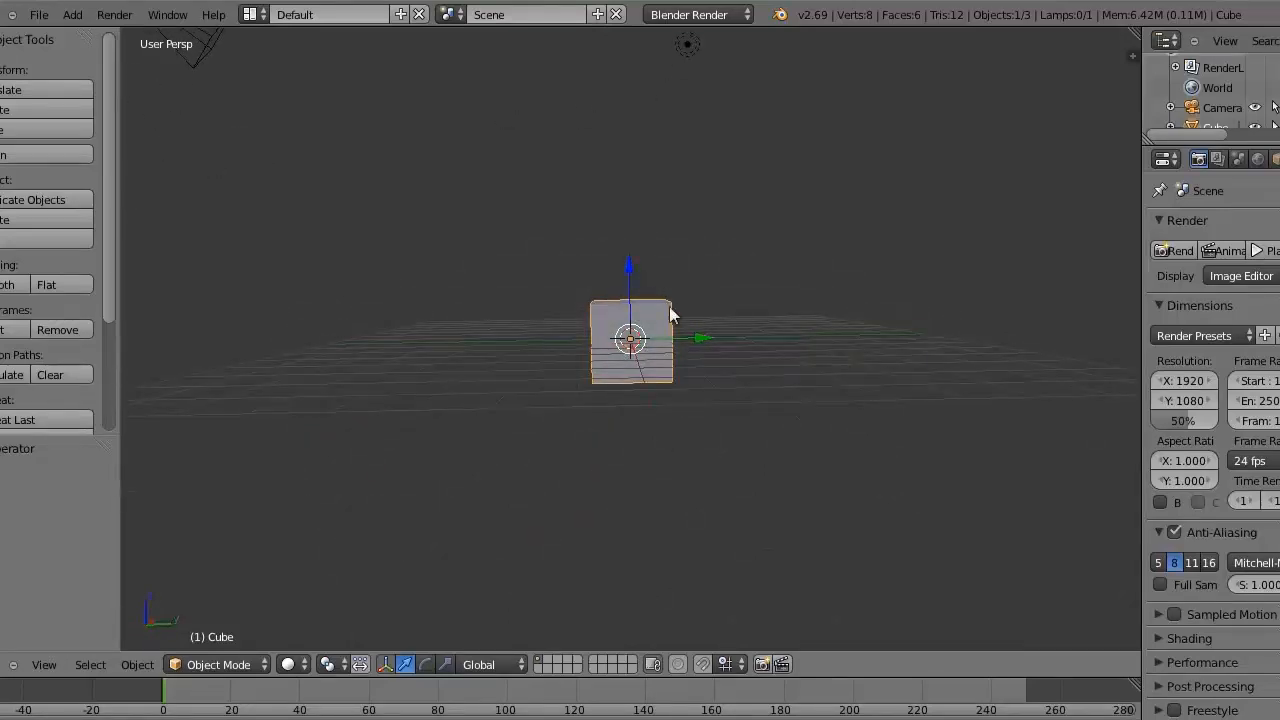
middle_click_drag(784, 307, 797, 303)
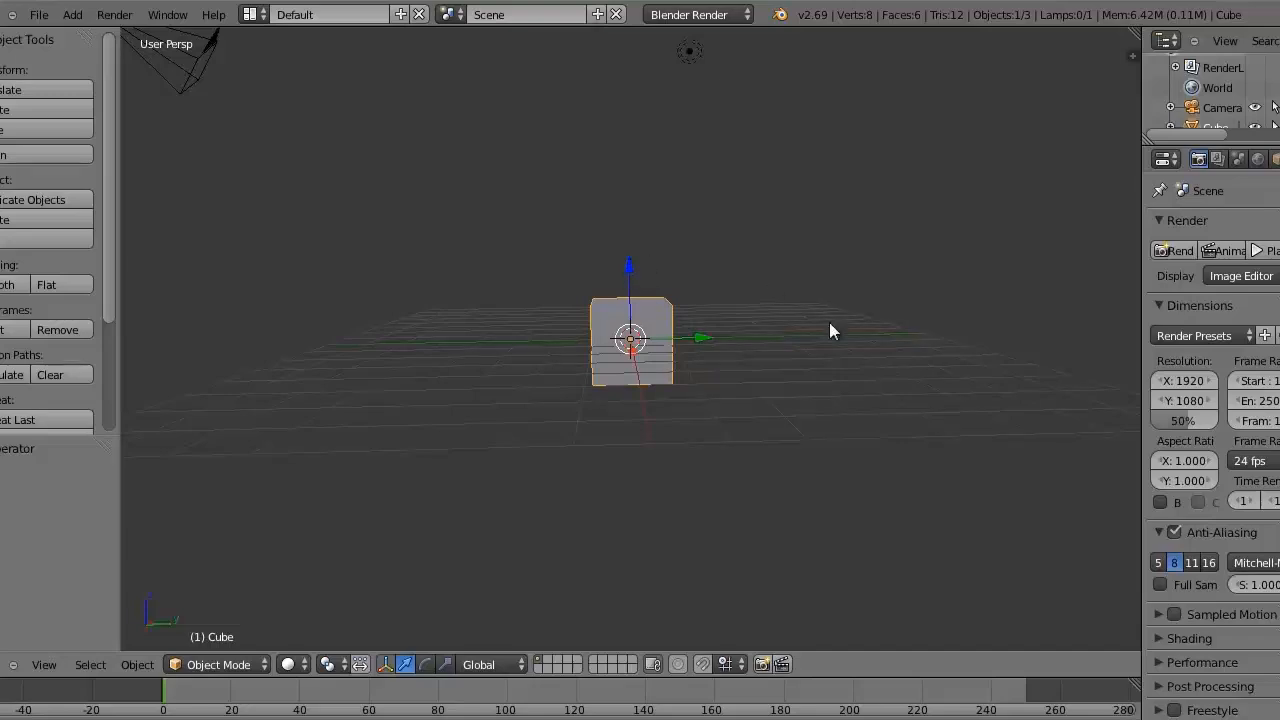
middle_click_drag(674, 248, 665, 267)
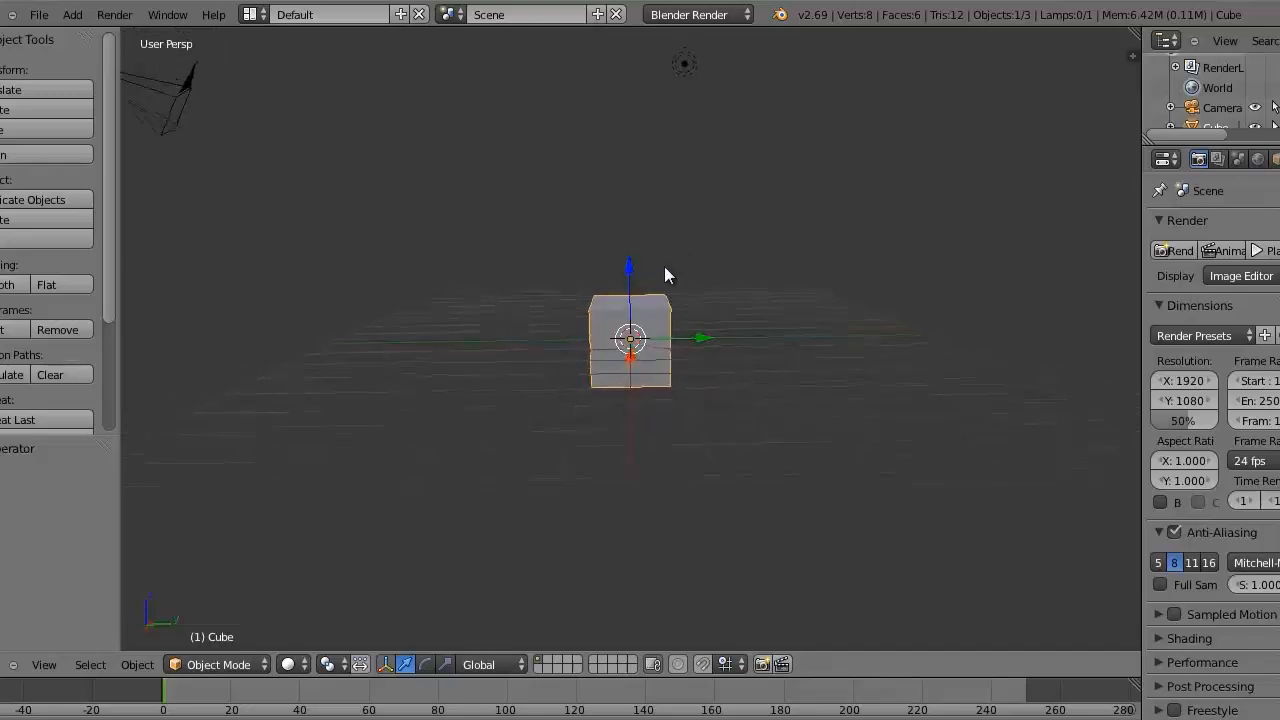
Move the cube with the translate manipulator about 4.01 units along Z, 3.59 along Y and 2.54 along X
left_click_drag(632, 278, 628, 118)
middle_click_drag(757, 214, 760, 363)
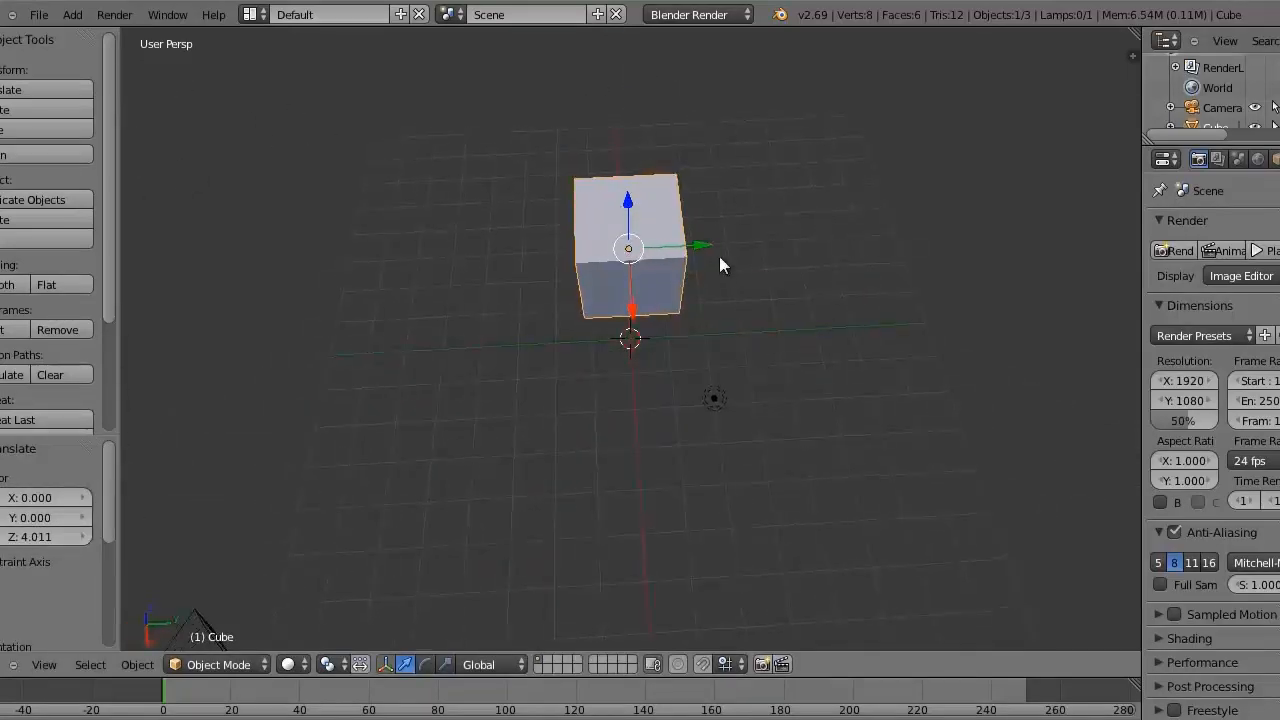
left_click_drag(729, 248, 878, 253)
middle_click_drag(880, 286, 616, 345)
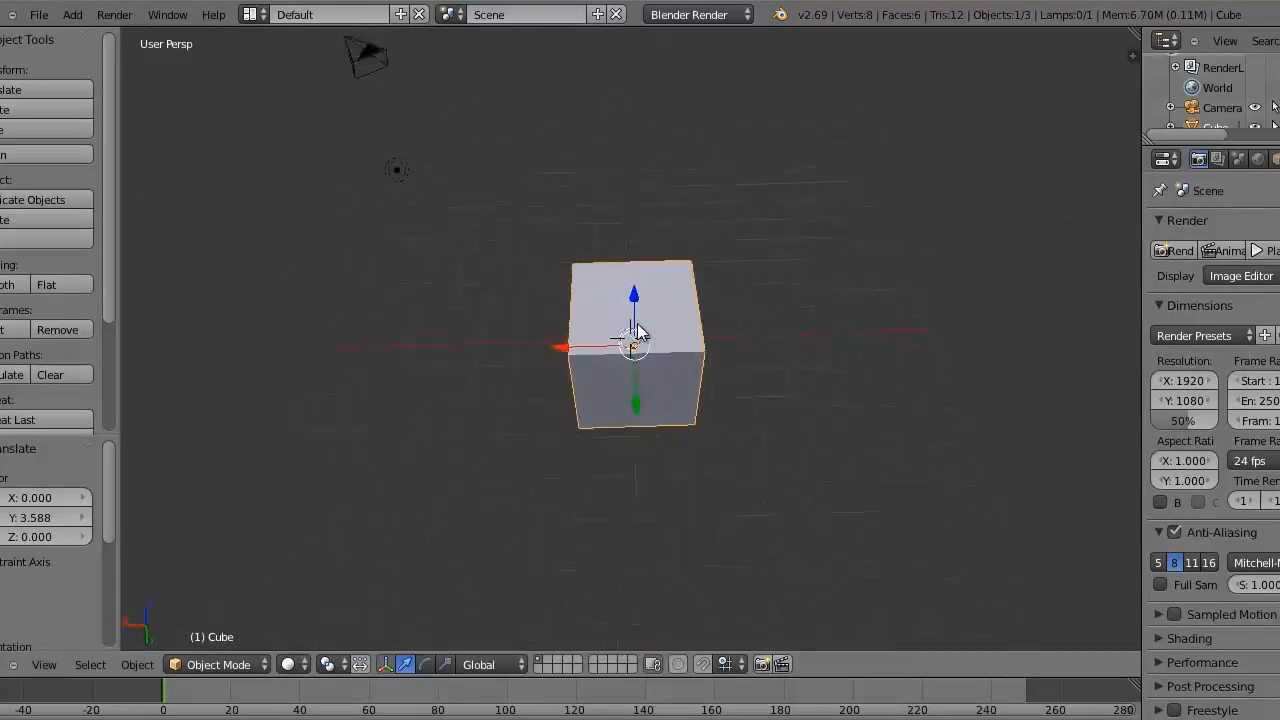
left_click_drag(565, 358, 417, 349)
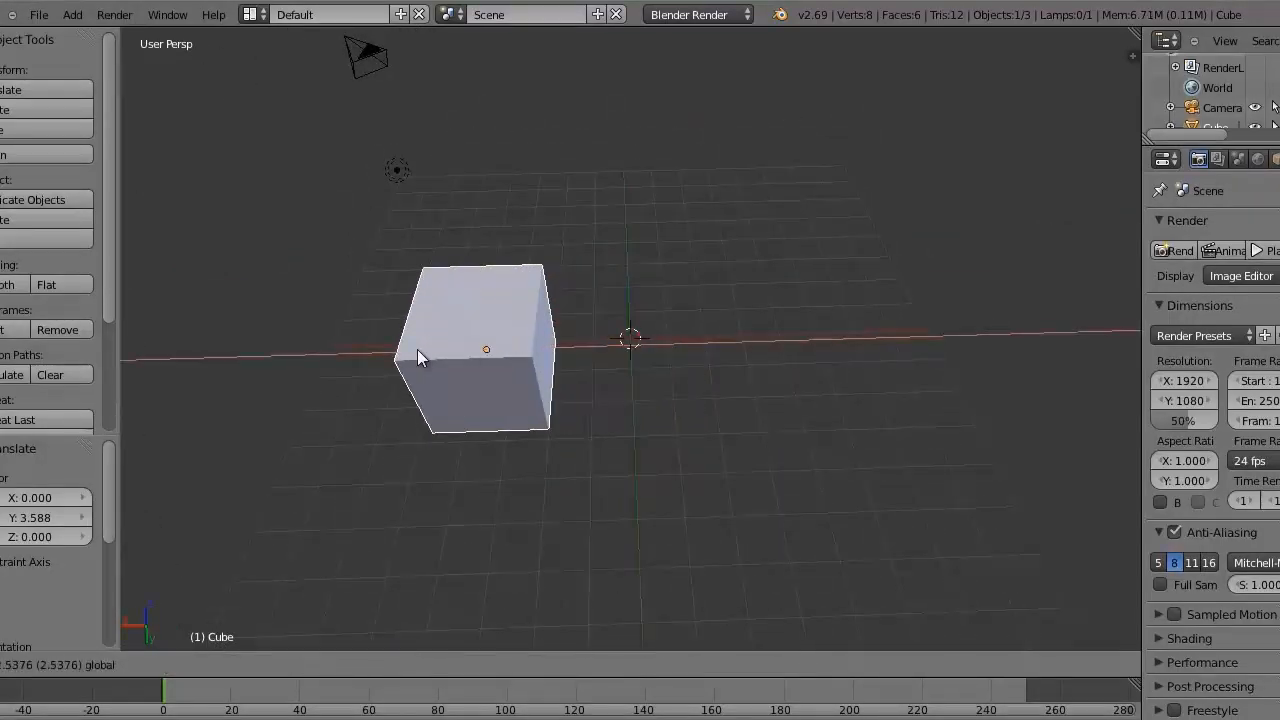
middle_click_drag(417, 349, 696, 322)
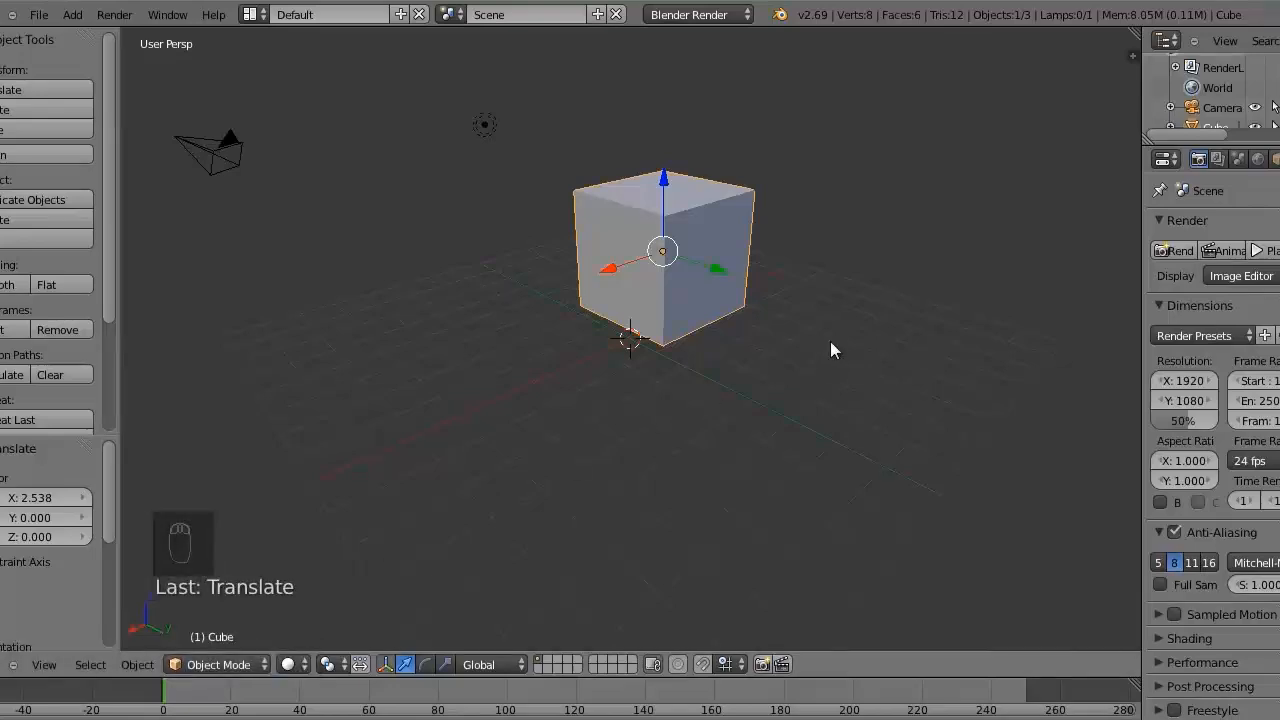
Try moving the cube freely in the view plane and check its position from other angles
left_click_drag(737, 373, 863, 397)
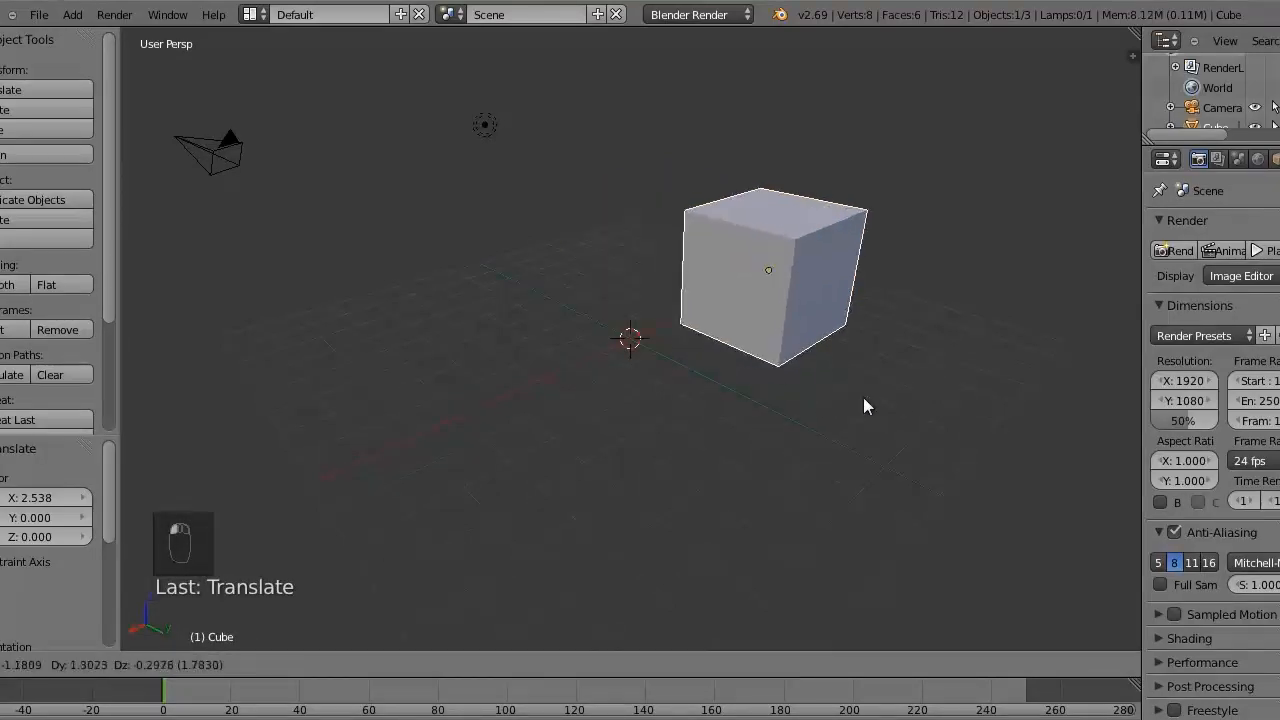
right_click(863, 397)
middle_click_drag(620, 427, 793, 399)
middle_click_drag(813, 346, 613, 364)
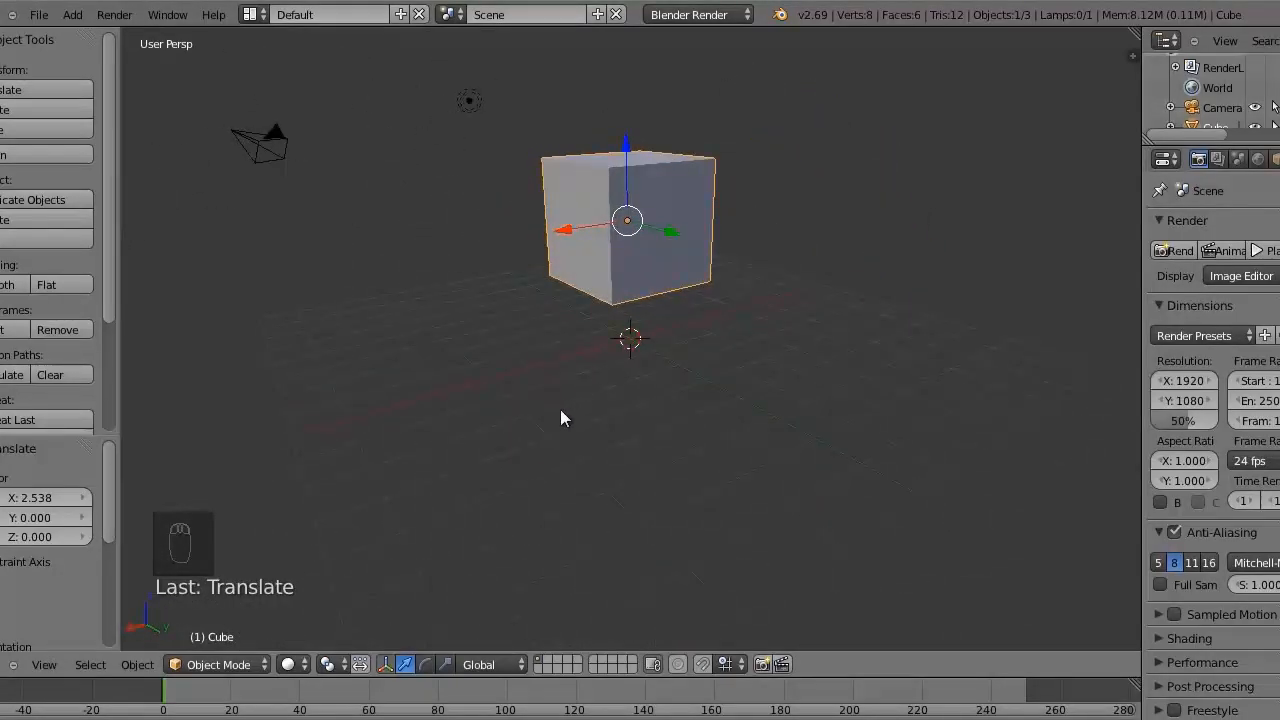
middle_click_drag(560, 411, 627, 421)
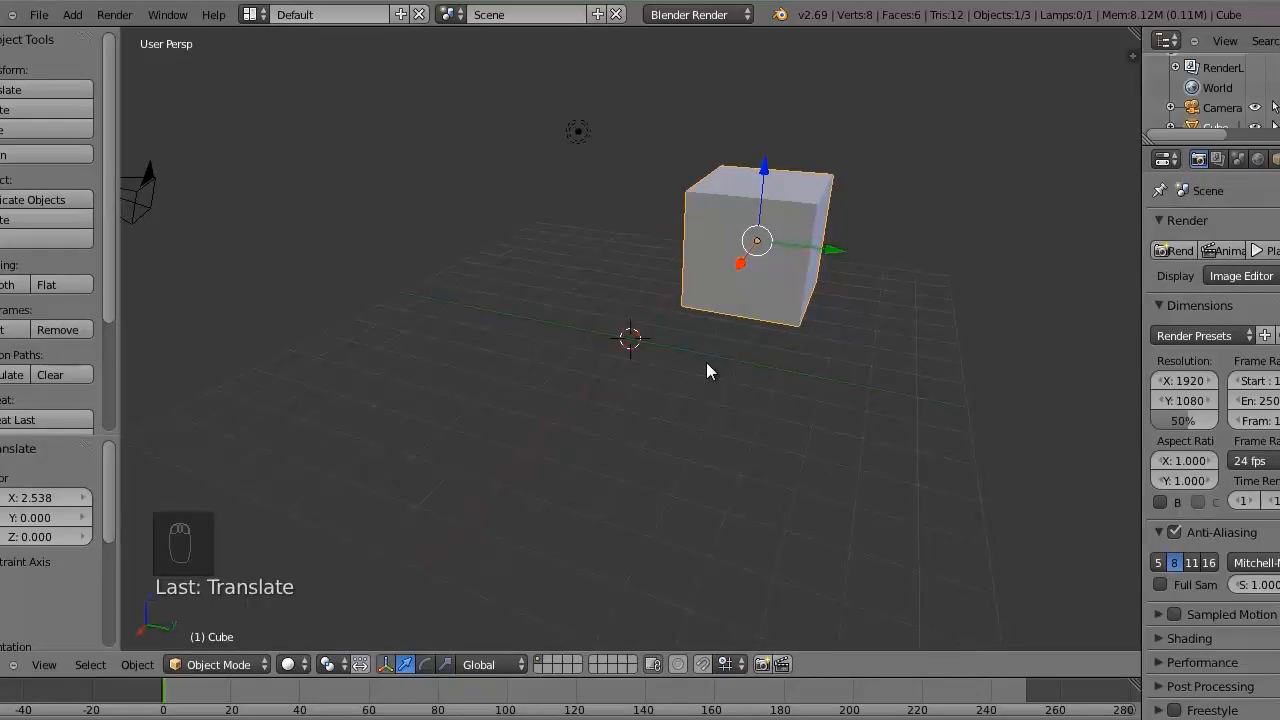
middle_click_drag(737, 372, 727, 348)
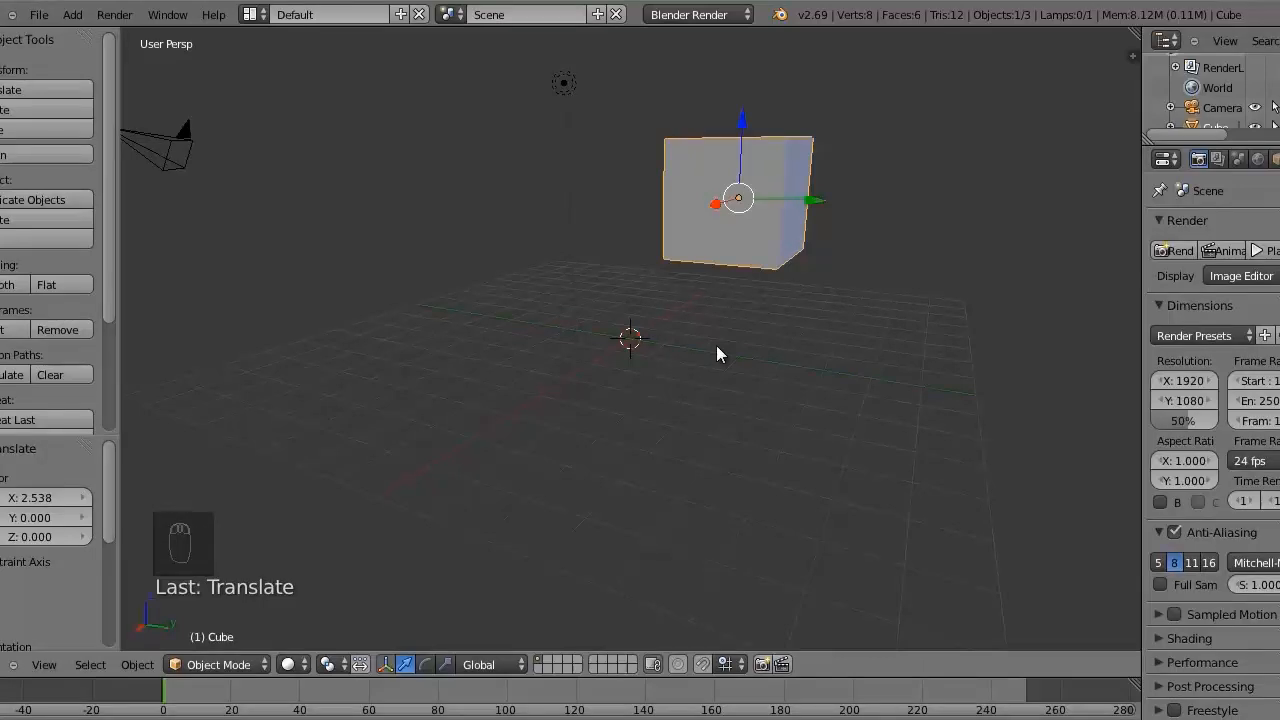
Move the cube about -6.06 units along the global Y axis and about -3.26 units along the global X axis
key("g")
key("y")
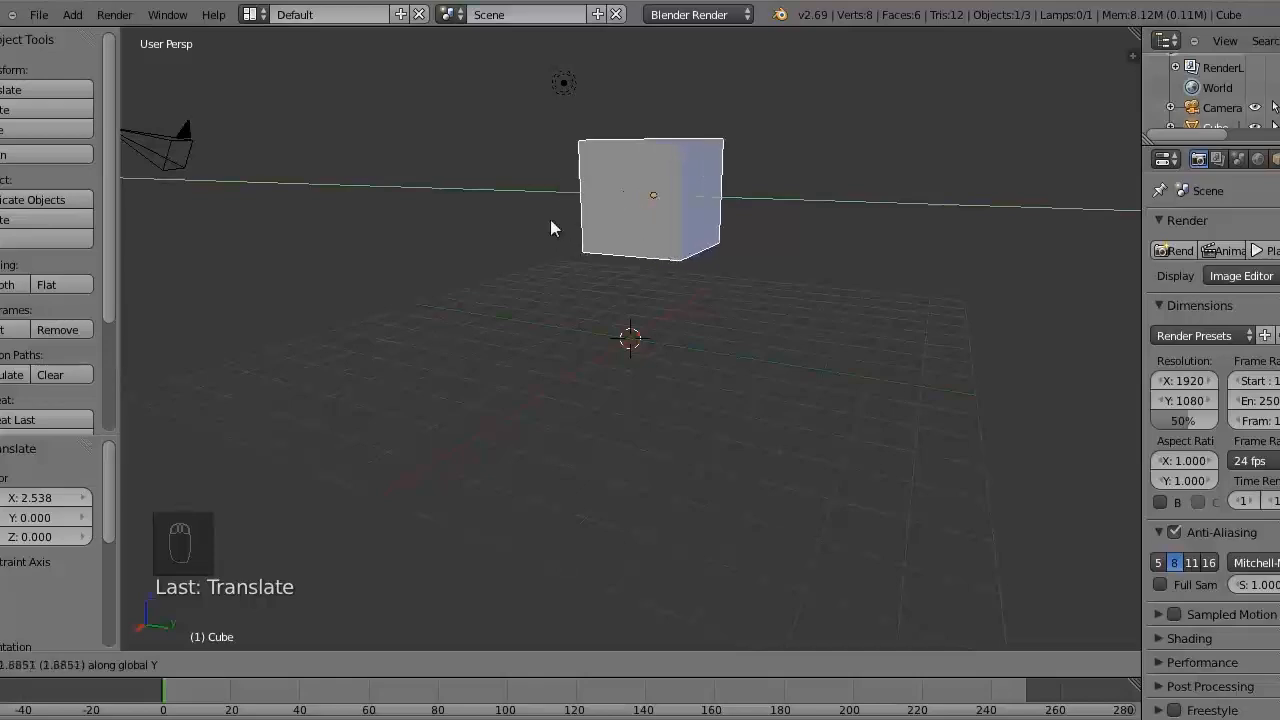
left_click(452, 210)
middle_click_drag(655, 213, 567, 308)
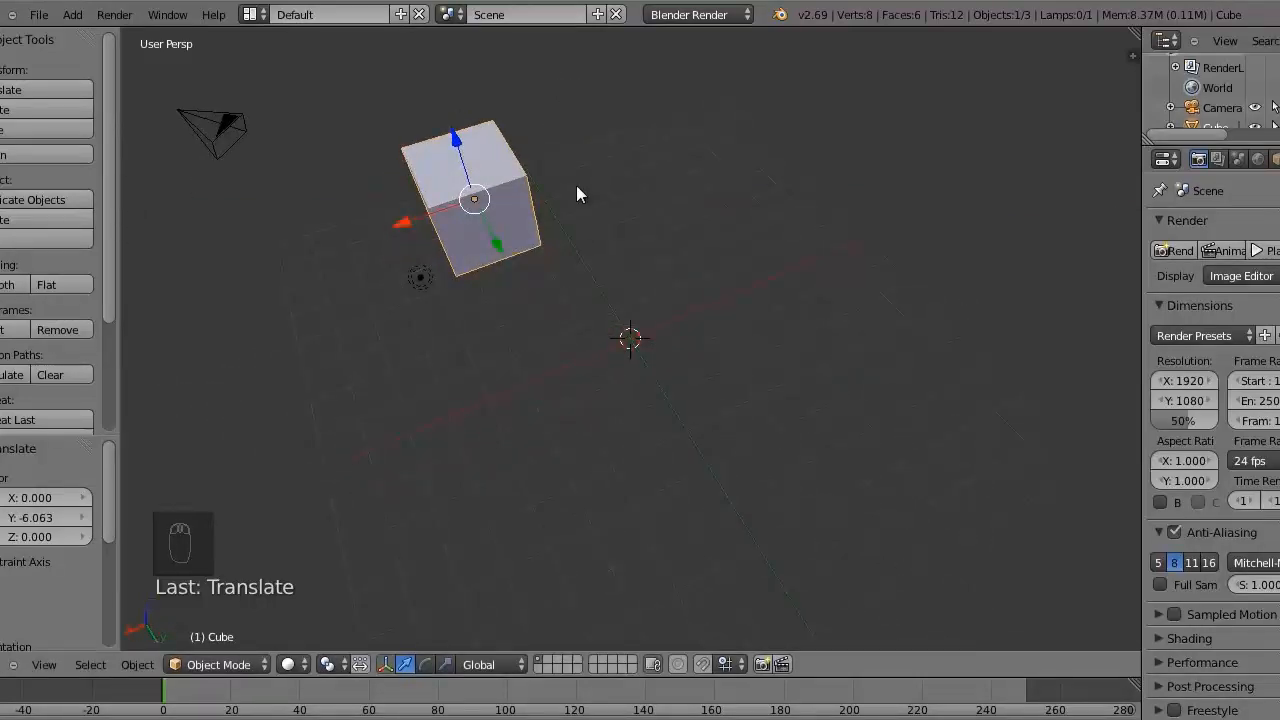
key("g")
key("x")
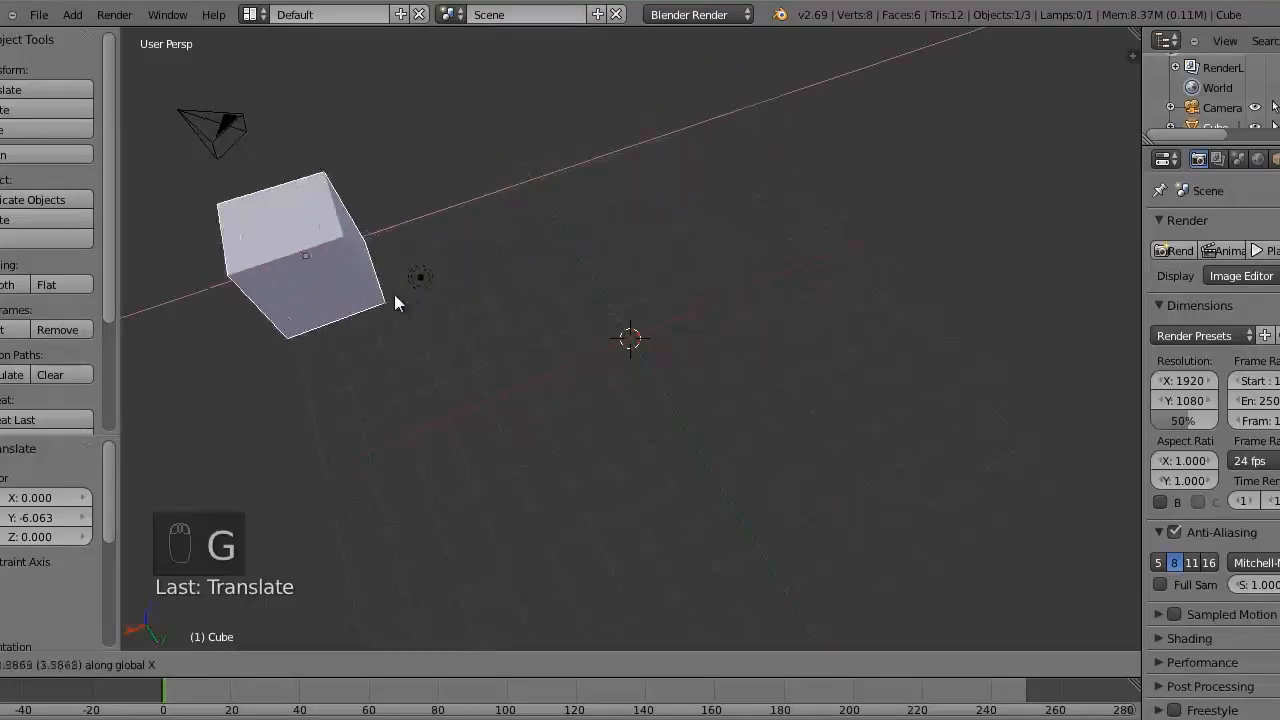
left_click(735, 220)
Try moving the cube along the global Z axis
middle_click_drag(687, 311, 420, 240)
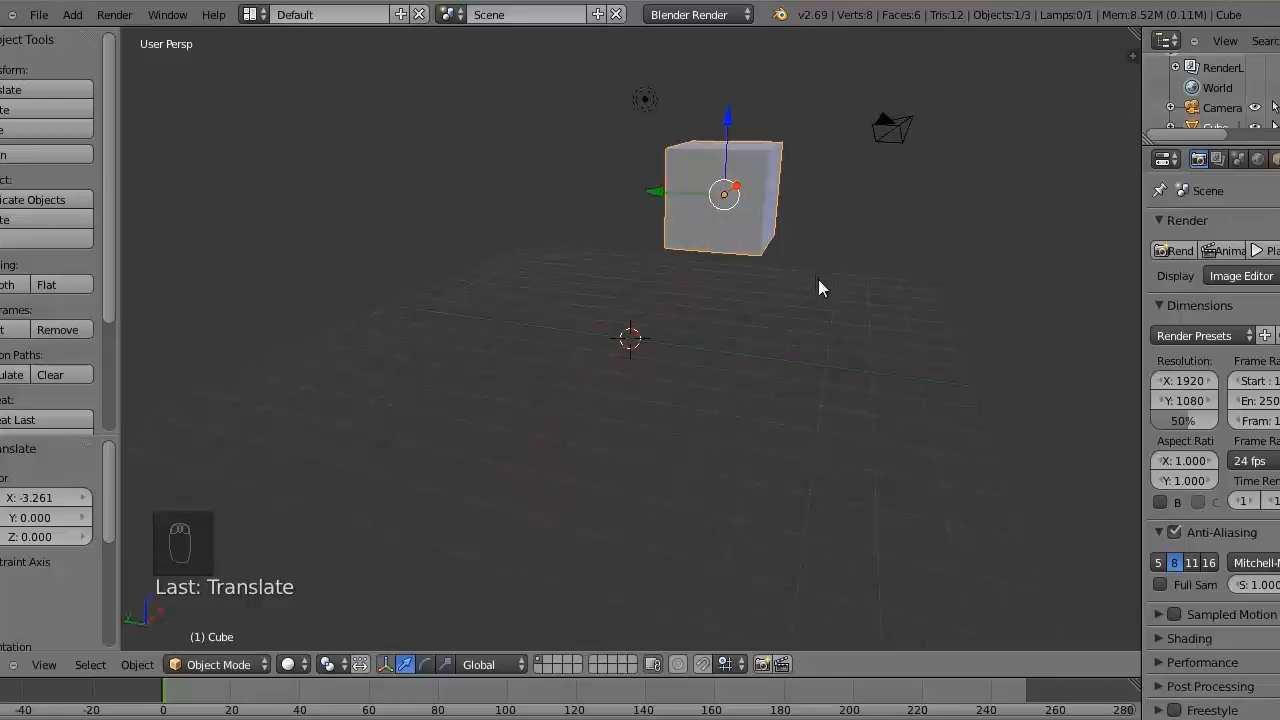
middle_click_drag(852, 294, 660, 322)
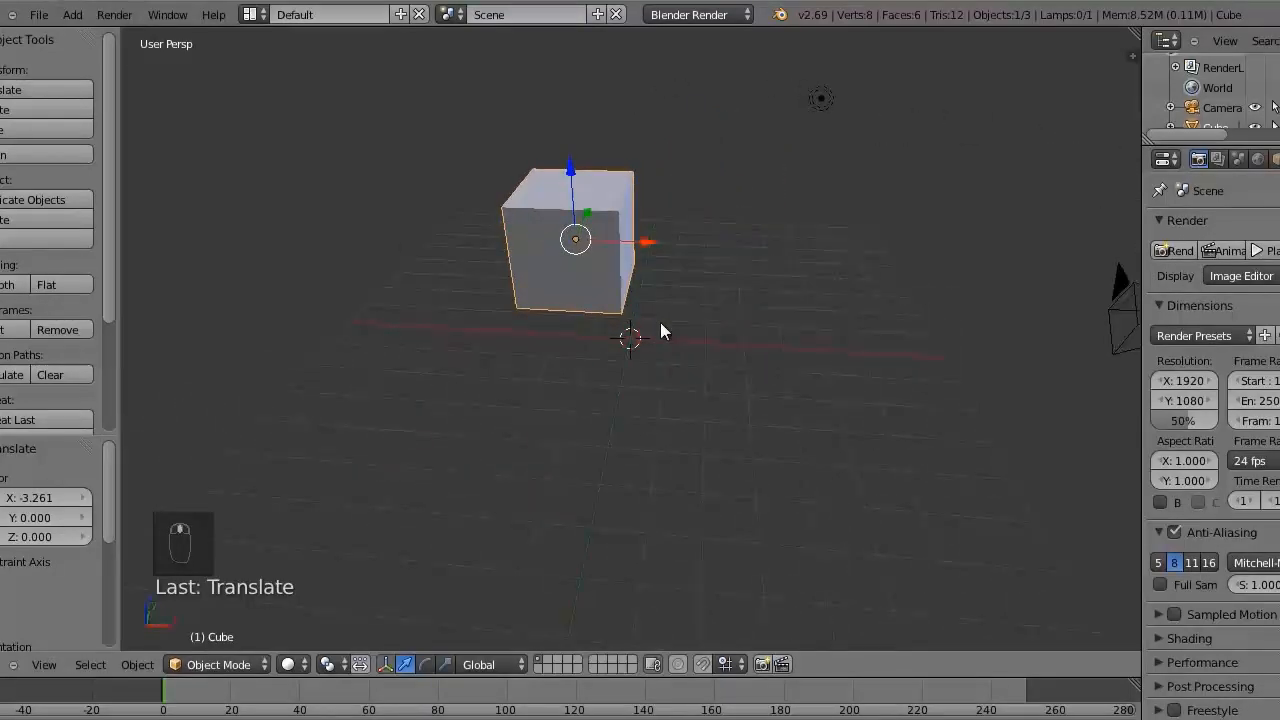
key("g")
key("z")
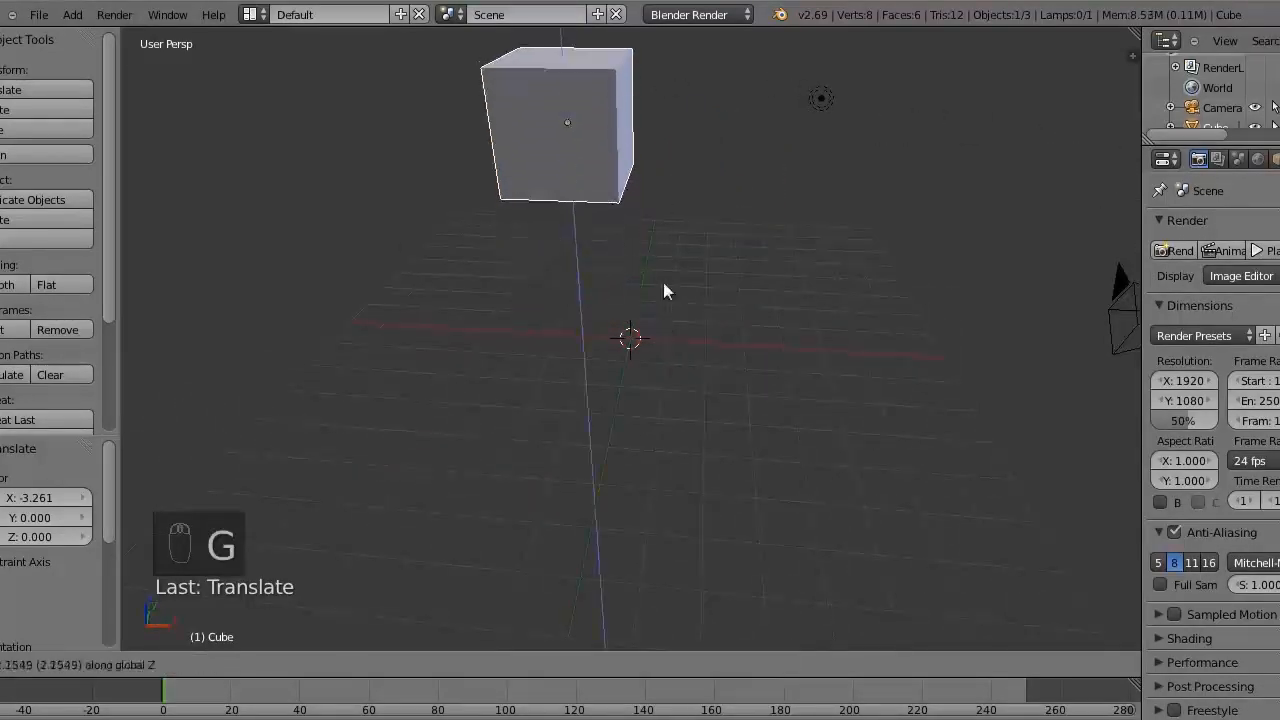
left_click(690, 373)
Clear the cube's location to return it to the world origin
scroll(700, 363, "down", 3)
mouse_move(700, 363)
middle_mouse_down()
mouse_move(489, 377)
mouse_move(669, 349)
mouse_move(466, 347)
mouse_move(737, 357)
mouse_move(583, 340)
mouse_move(743, 300)
mouse_move(626, 354)
mouse_move(711, 362)
middle_mouse_up()
middle_click_drag(626, 374, 683, 366)
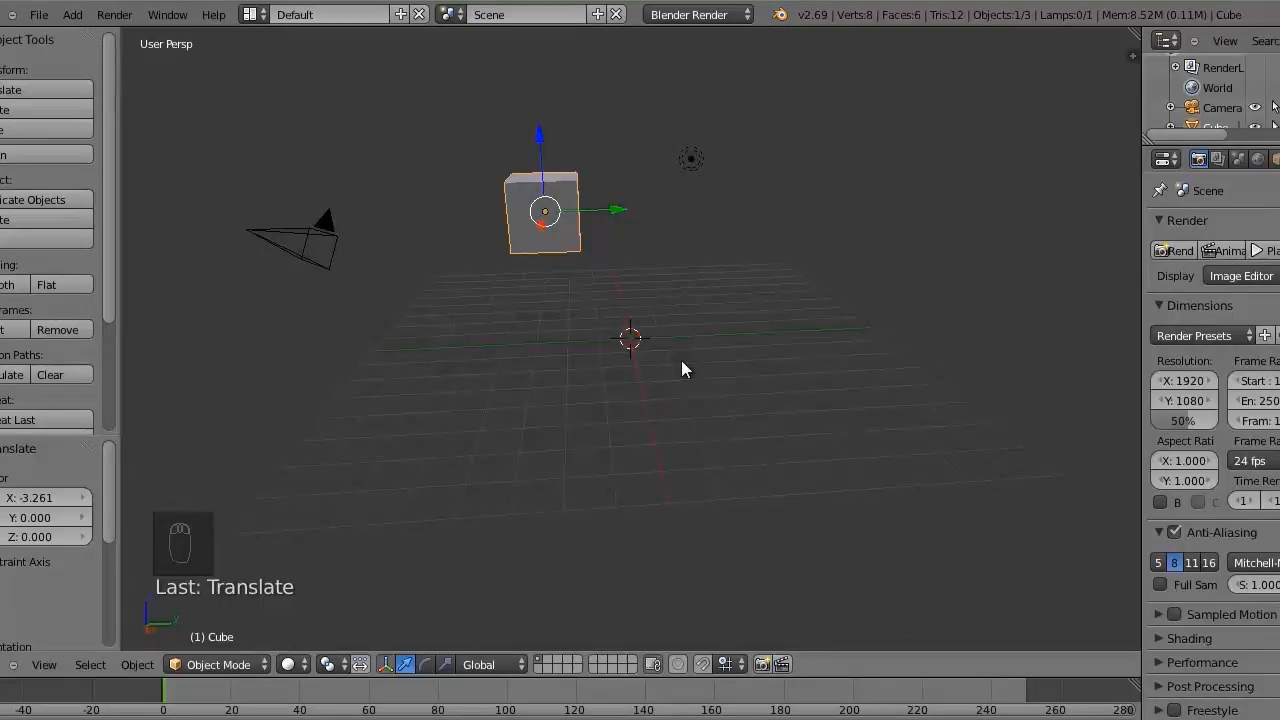
key("alt+g")
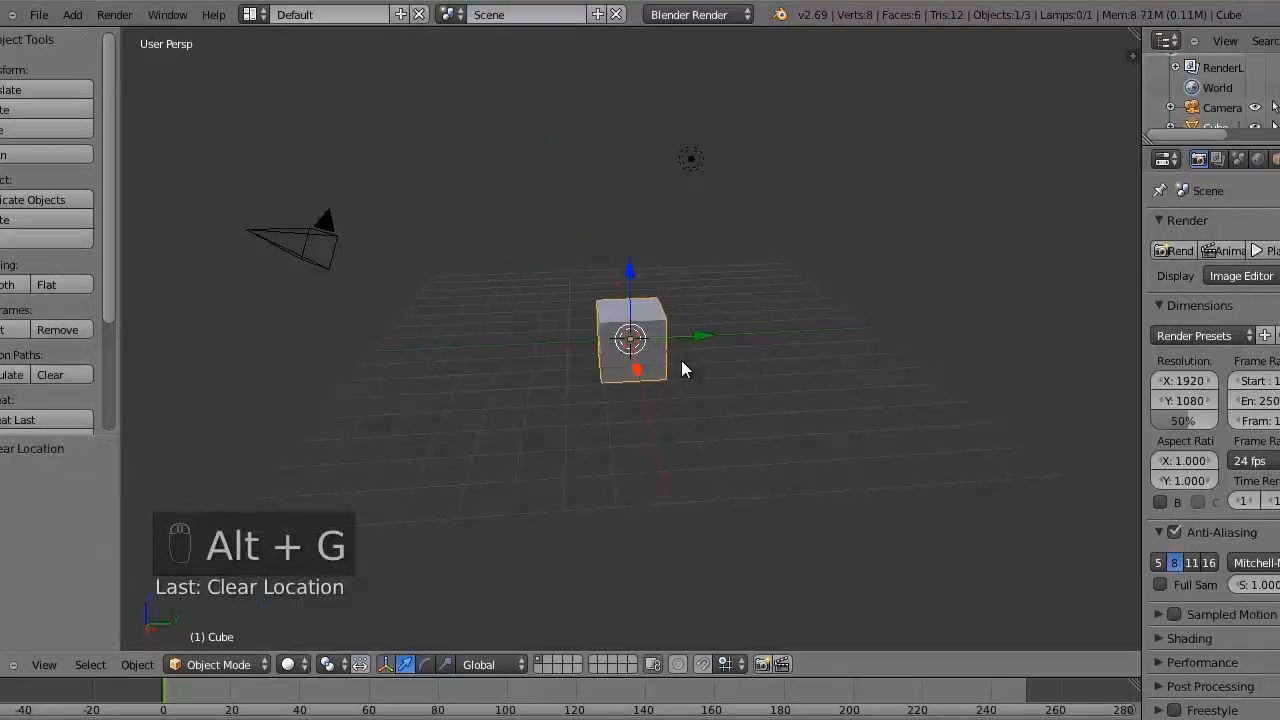
Switch the viewport's transformation manipulator to rotate mode for the cube
scroll(726, 382, "up", 2)
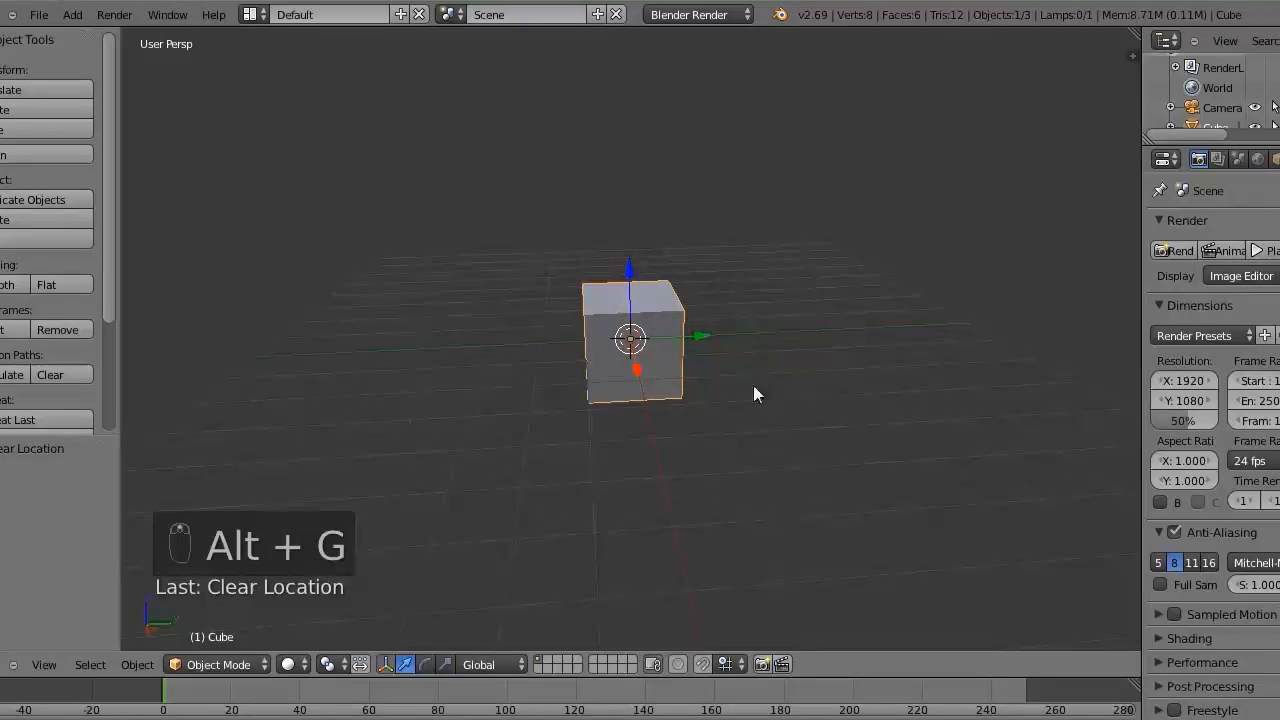
middle_click_drag(659, 478, 558, 490)
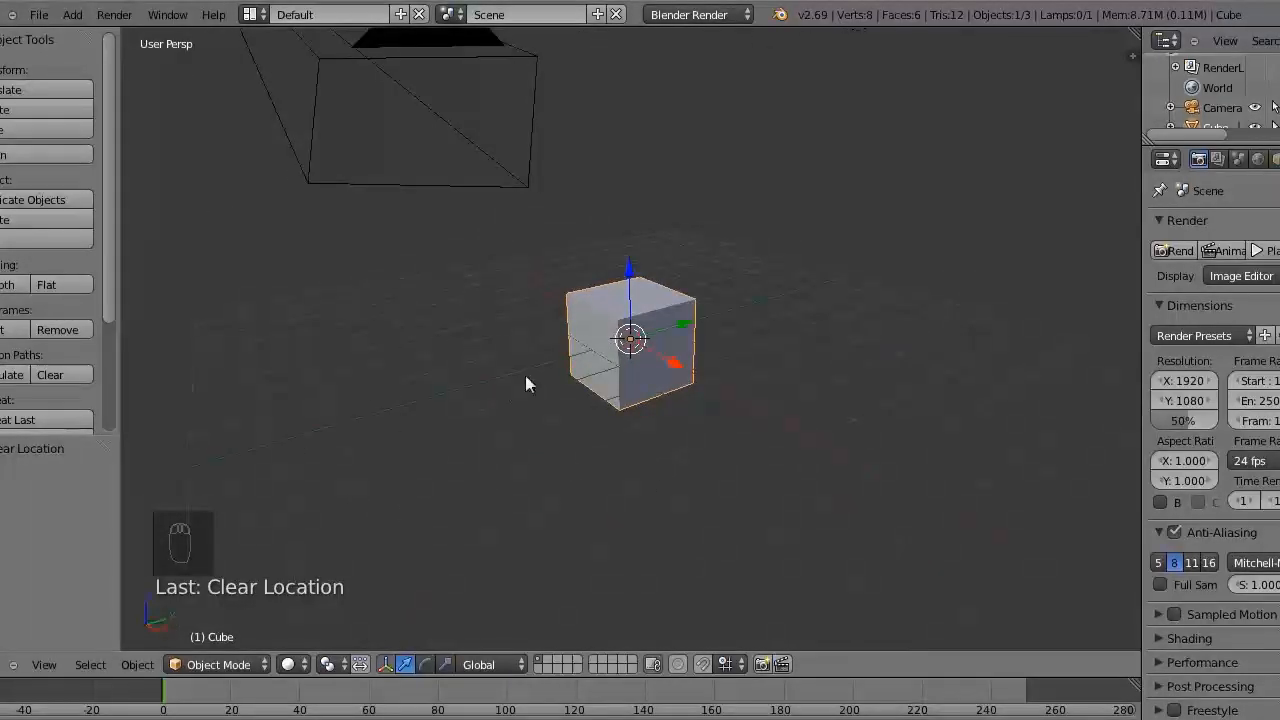
left_click(386, 665)
left_click(386, 665)
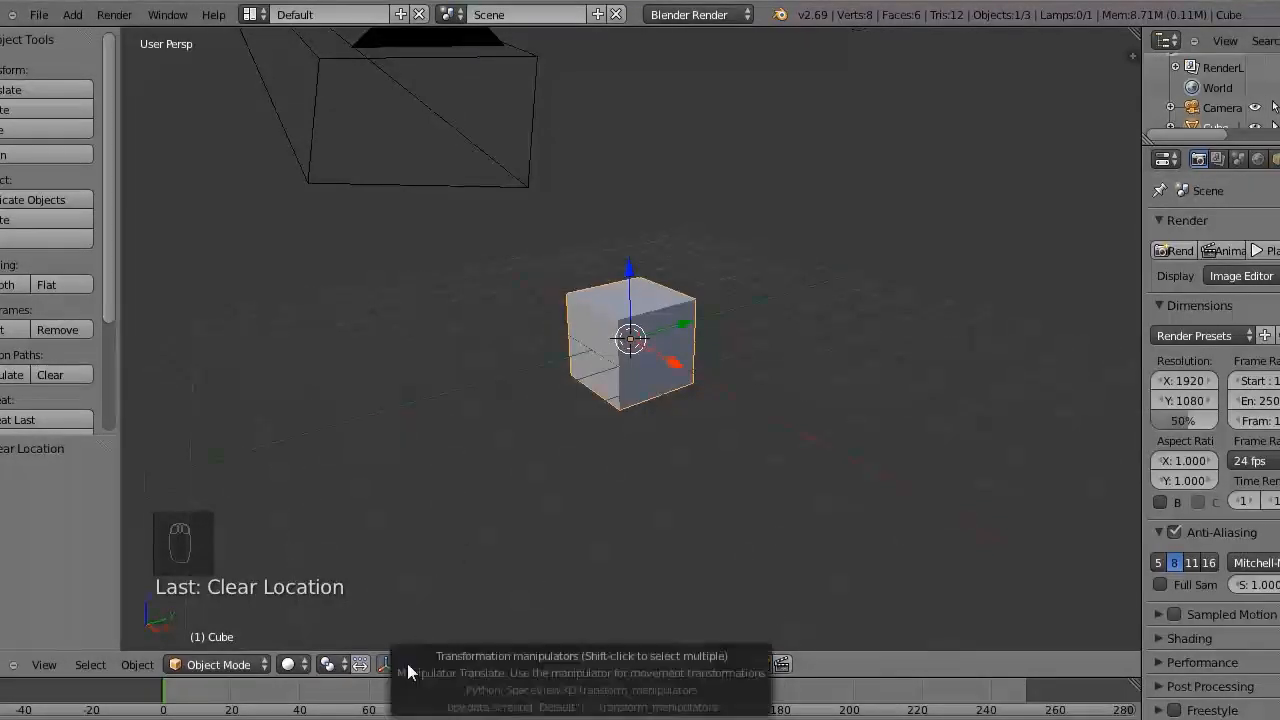
left_click(425, 664)
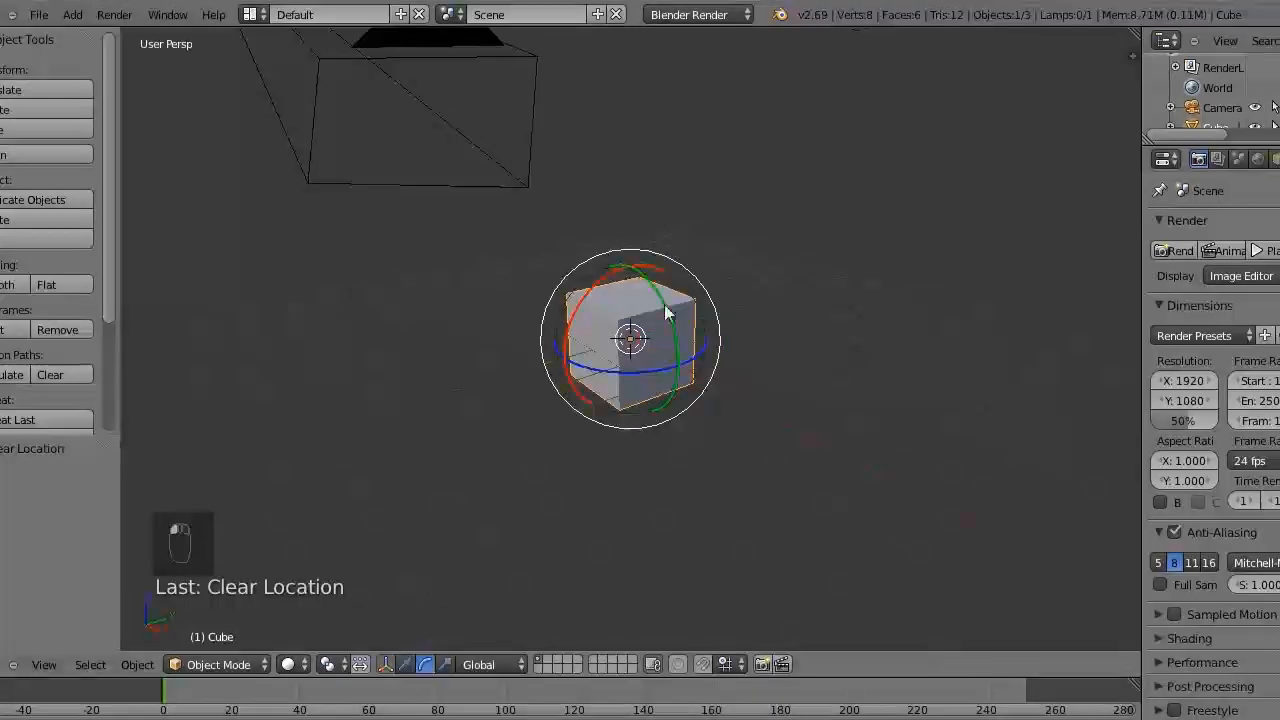
left_click(445, 664)
left_click(425, 664)
Rotate the cube with the manipulator rings by about 74° around Z, then around X, and about -9.8° around Y
middle_click_drag(743, 283, 553, 302)
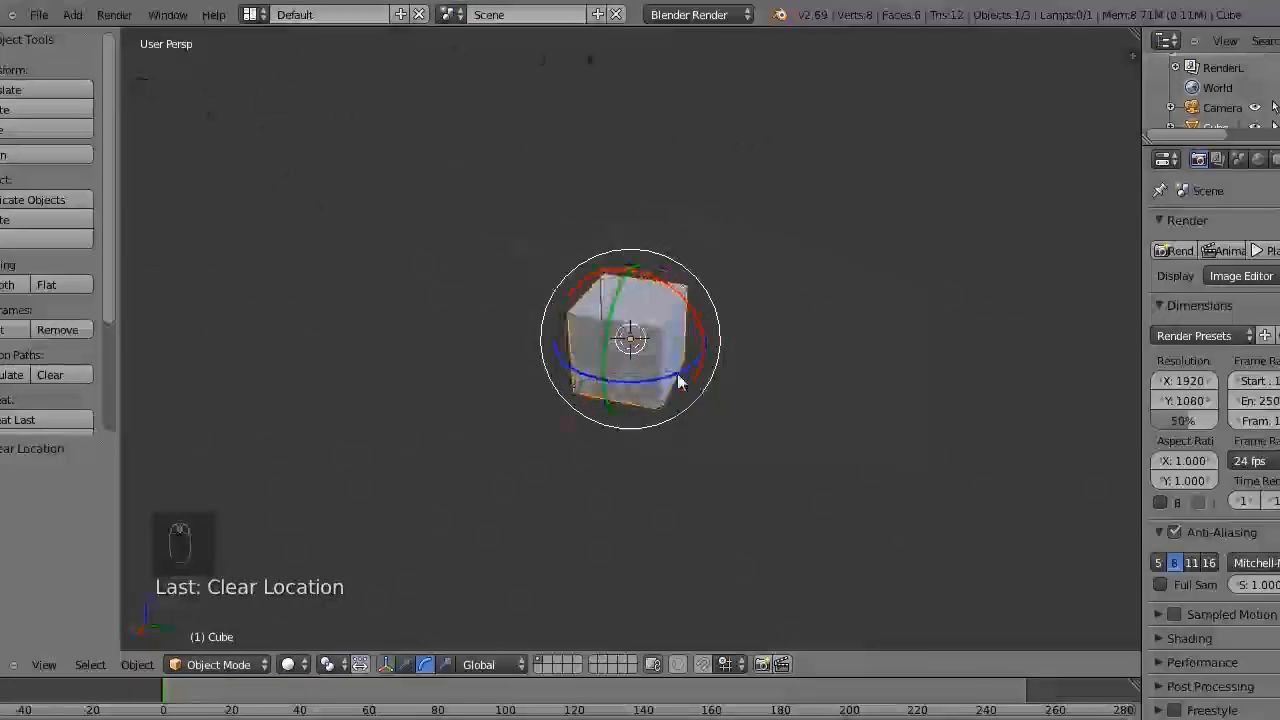
mouse_move(680, 375)
left_mouse_down()
mouse_move(574, 377)
mouse_move(677, 391)
mouse_move(766, 355)
mouse_move(660, 389)
mouse_move(676, 371)
left_mouse_up()
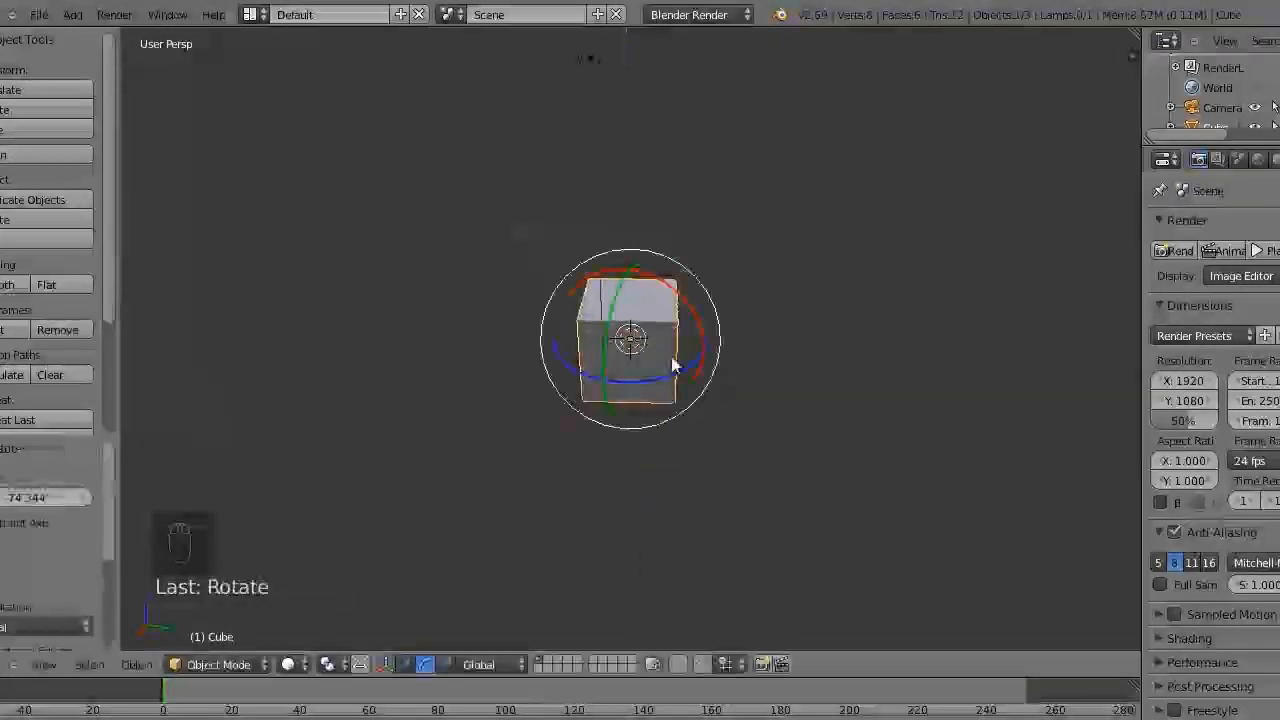
left_click_drag(684, 305, 714, 350)
mouse_move(619, 300)
left_mouse_down()
mouse_move(617, 356)
mouse_move(630, 315)
left_mouse_up()
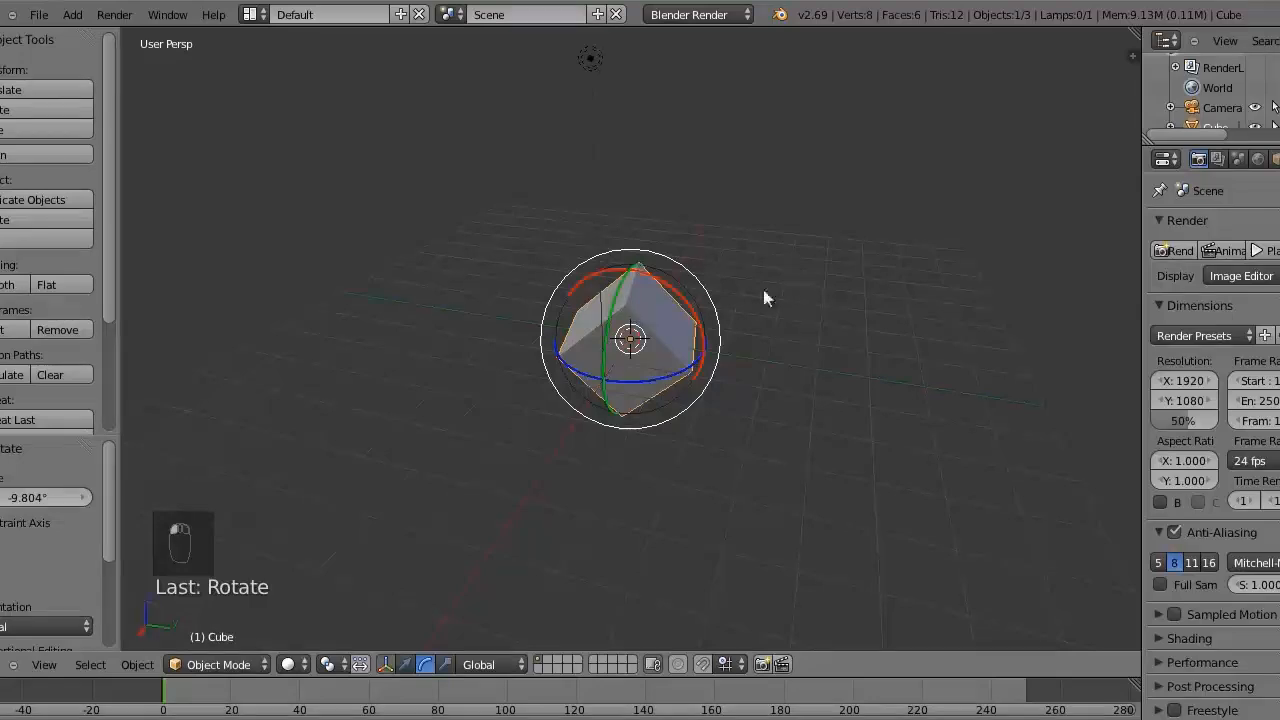
Rotate the cube about -20° in the view plane without an axis constraint
middle_click_drag(714, 377, 668, 420)
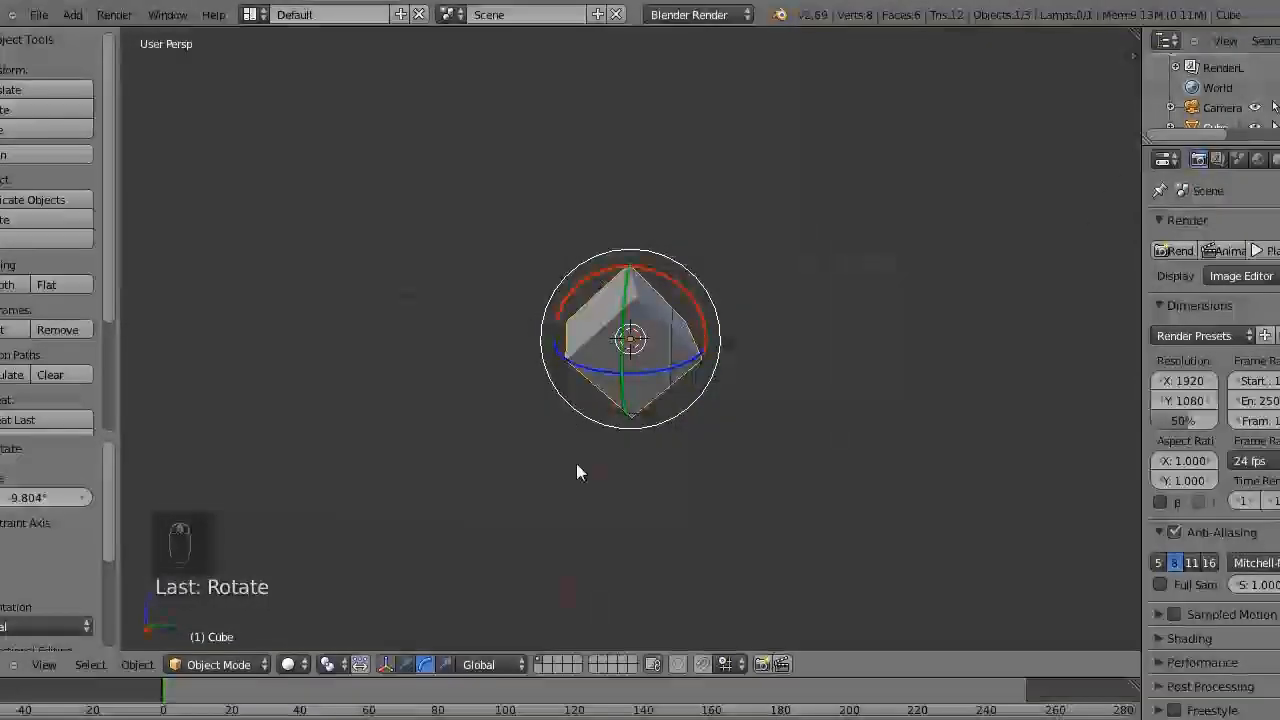
key("r")
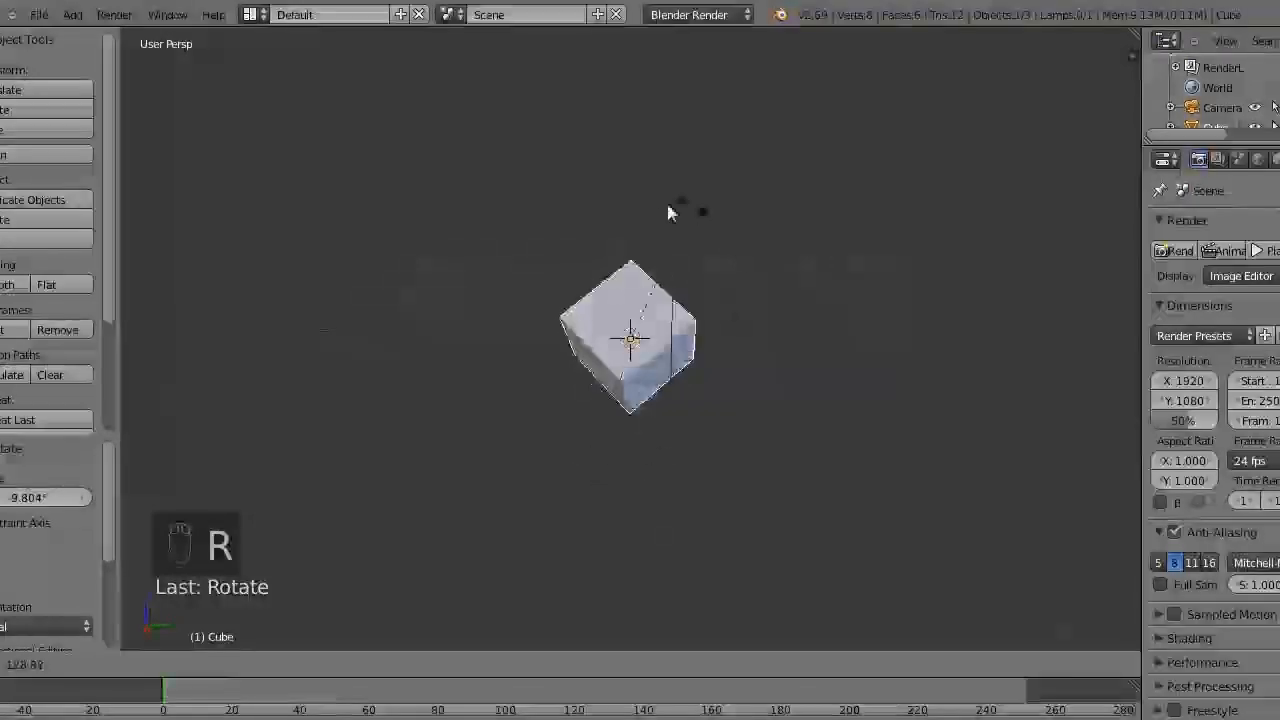
left_click(620, 448)
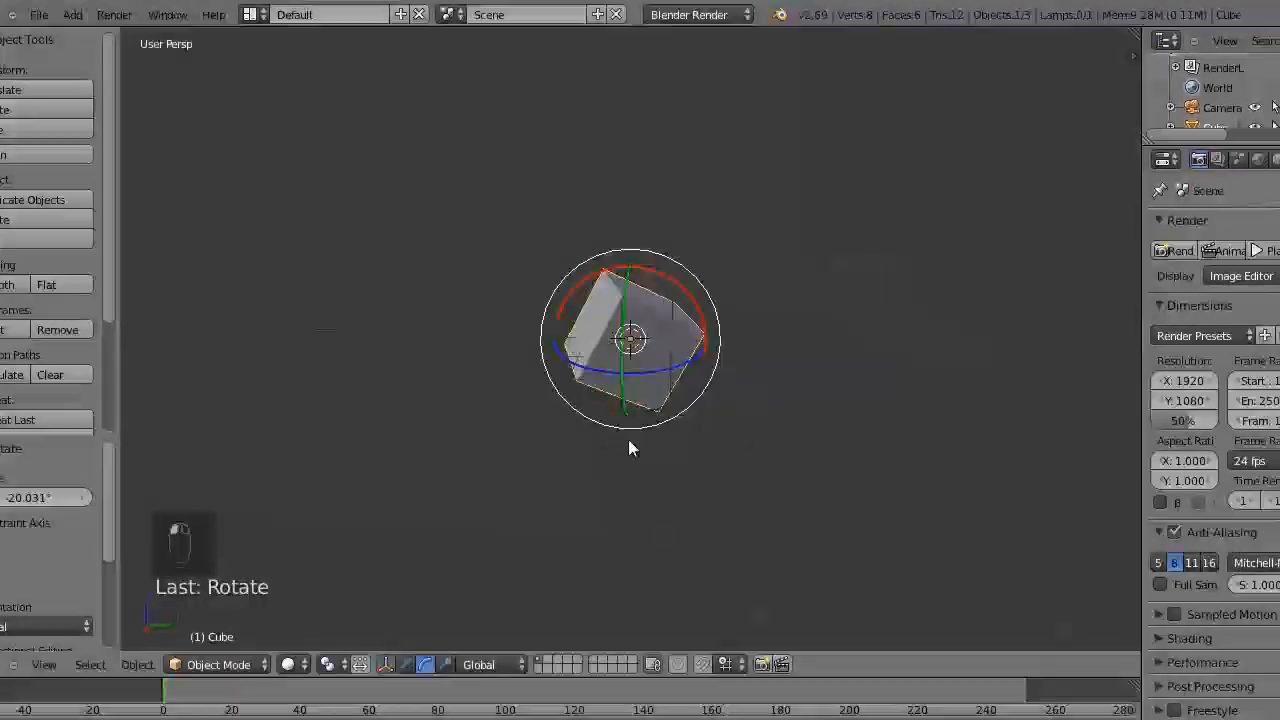
Try rotating the cube freely, then constrained to the global X, Y and Z axes in turn
key("r")
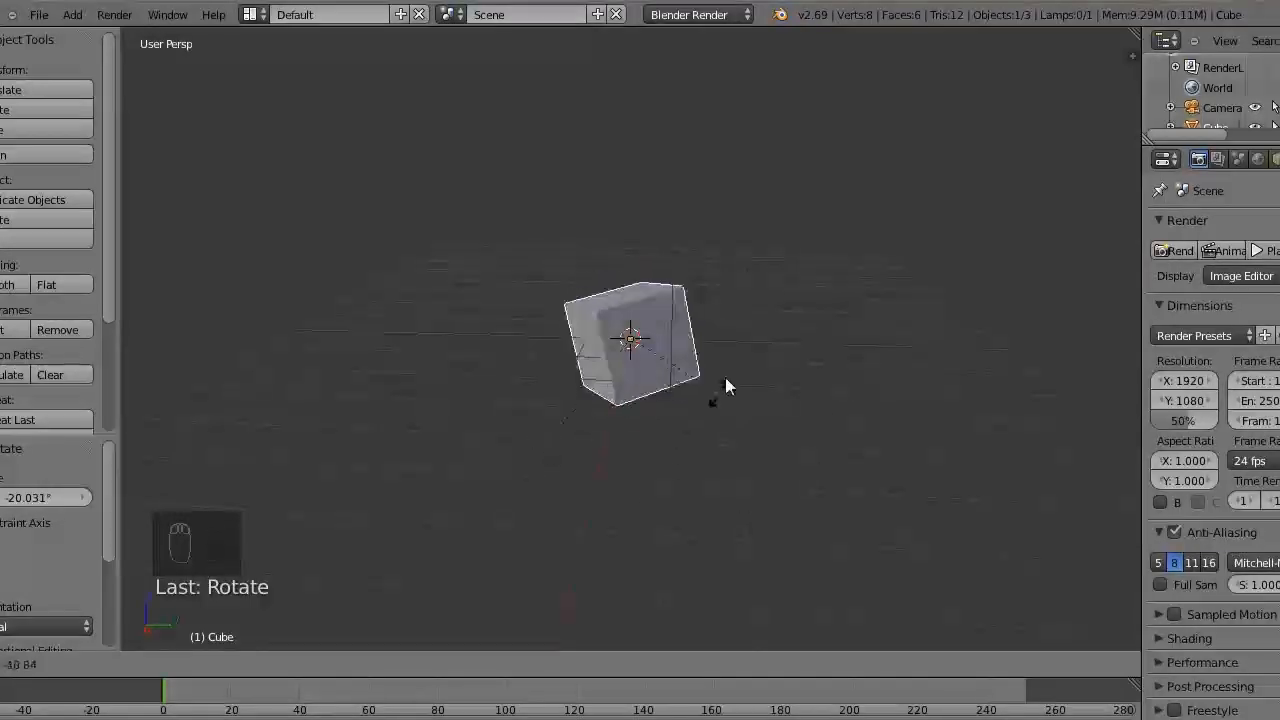
key("x")
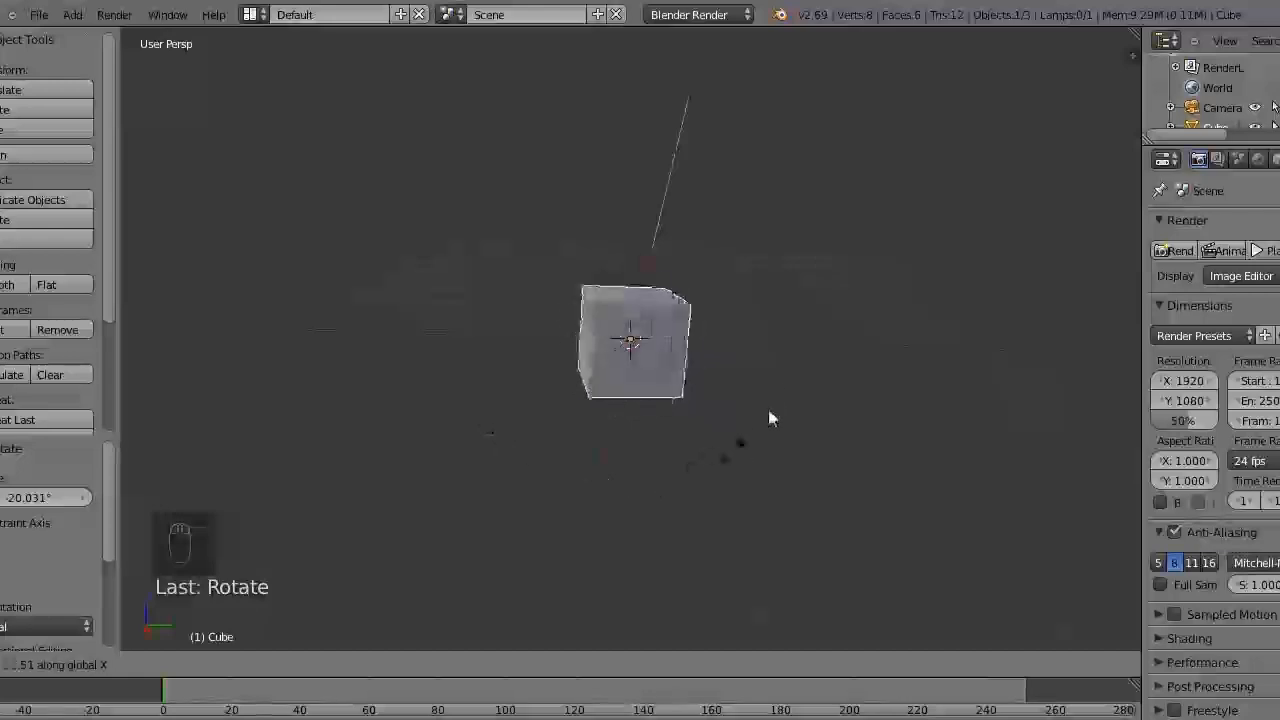
key("y")
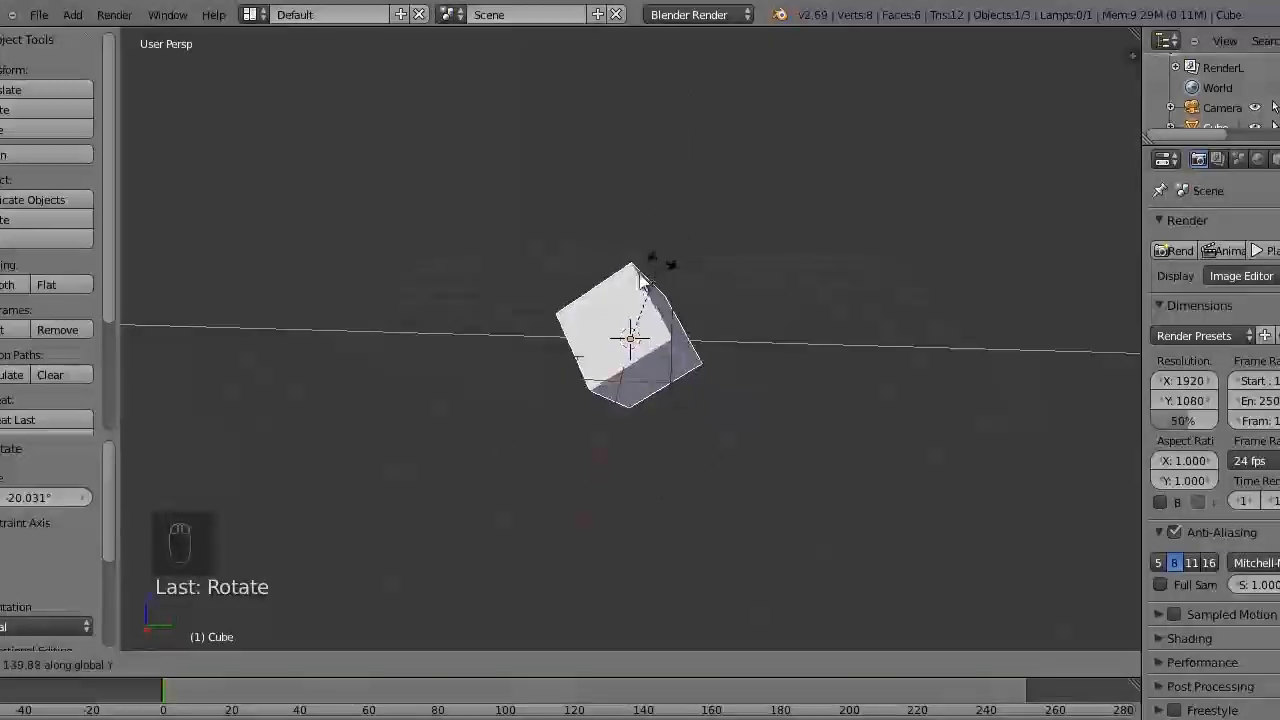
key("z")
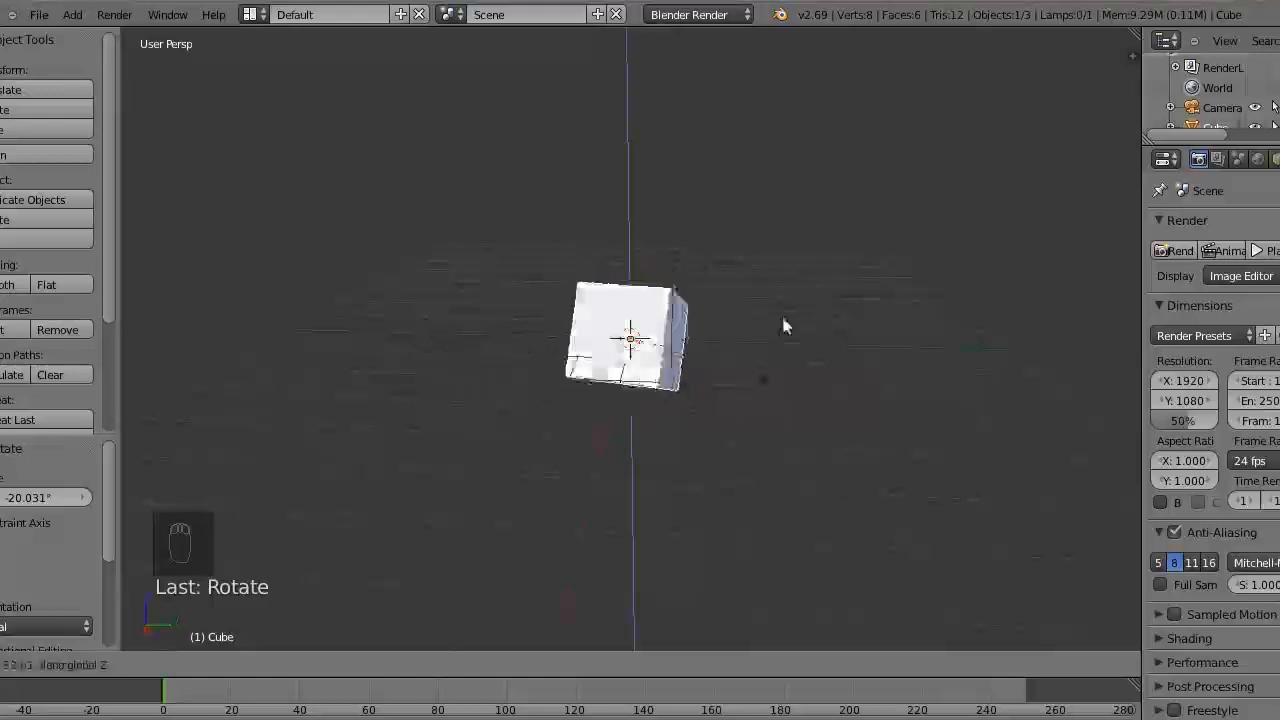
left_click(781, 305)
middle_click_drag(691, 463, 590, 428)
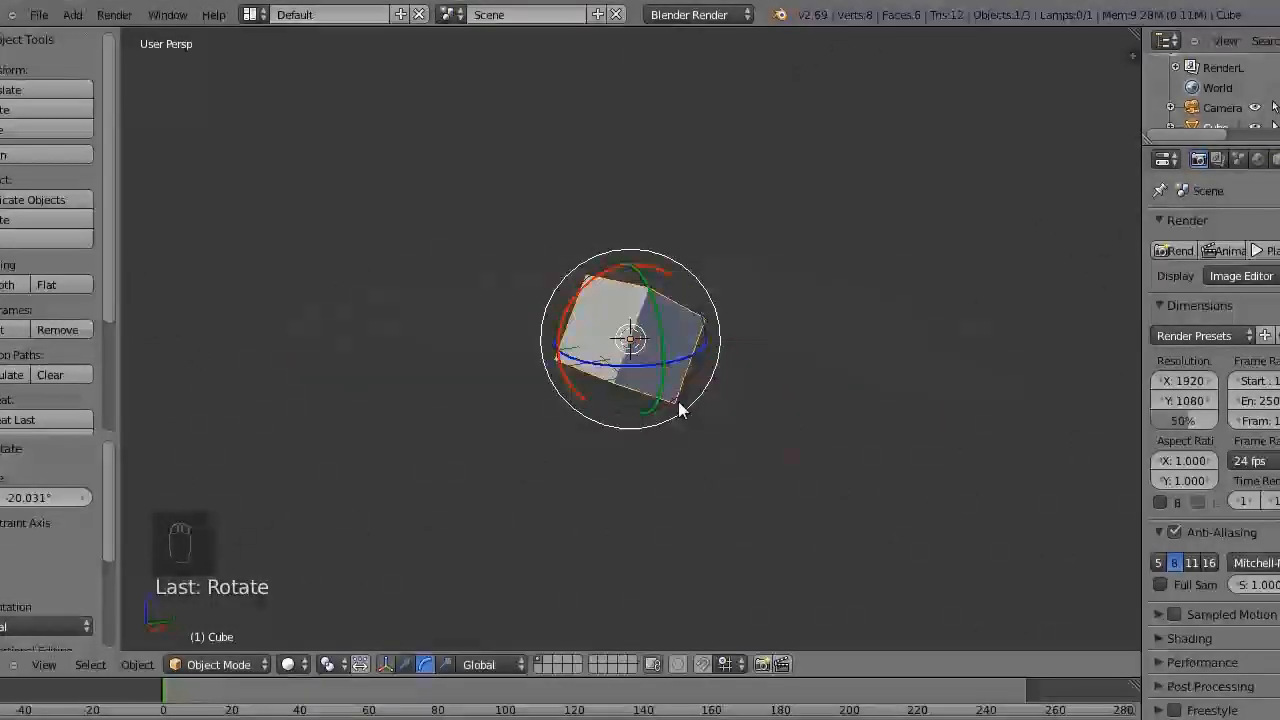
middle_click_drag(679, 410, 563, 420)
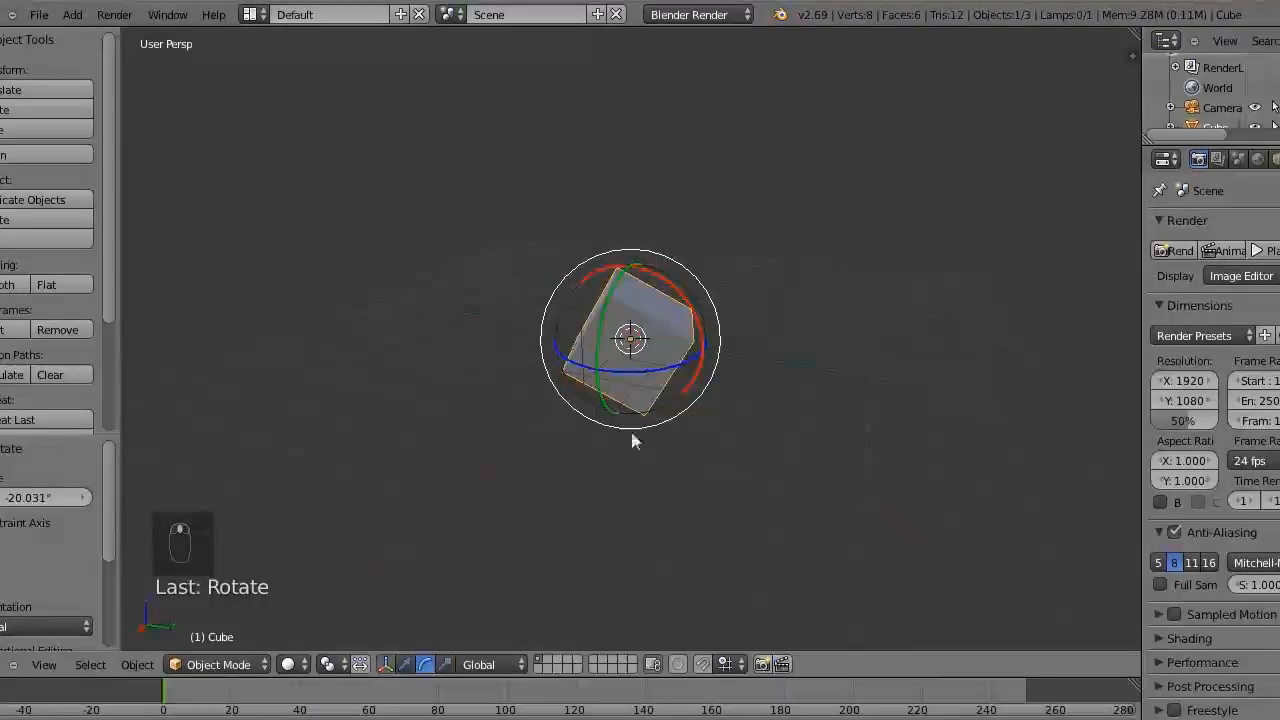
Clear the cube's rotation
key("alt+r")
middle_click_drag(704, 441, 418, 524)
middle_click_drag(569, 494, 617, 565)
Switch the transformation manipulator to scale mode and scale the cube by about 2.42 along Y
left_click(447, 666)
middle_click_drag(700, 477, 800, 472)
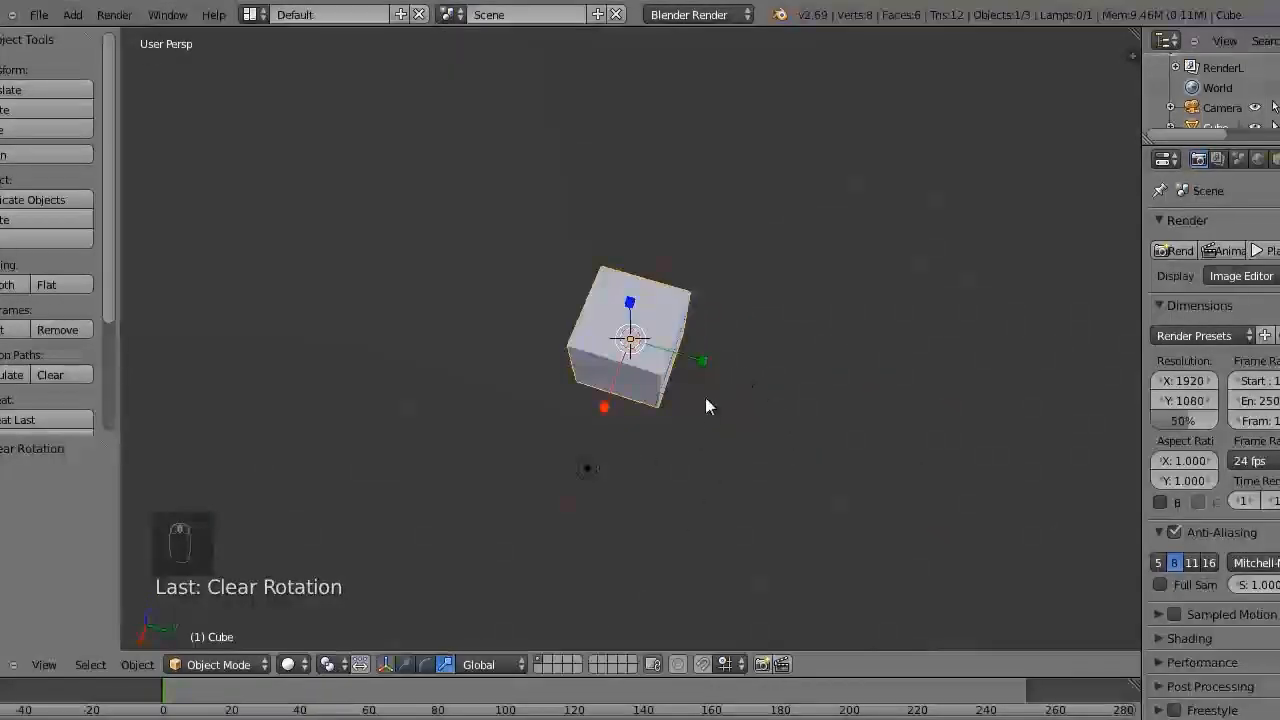
middle_click_drag(706, 423, 703, 363)
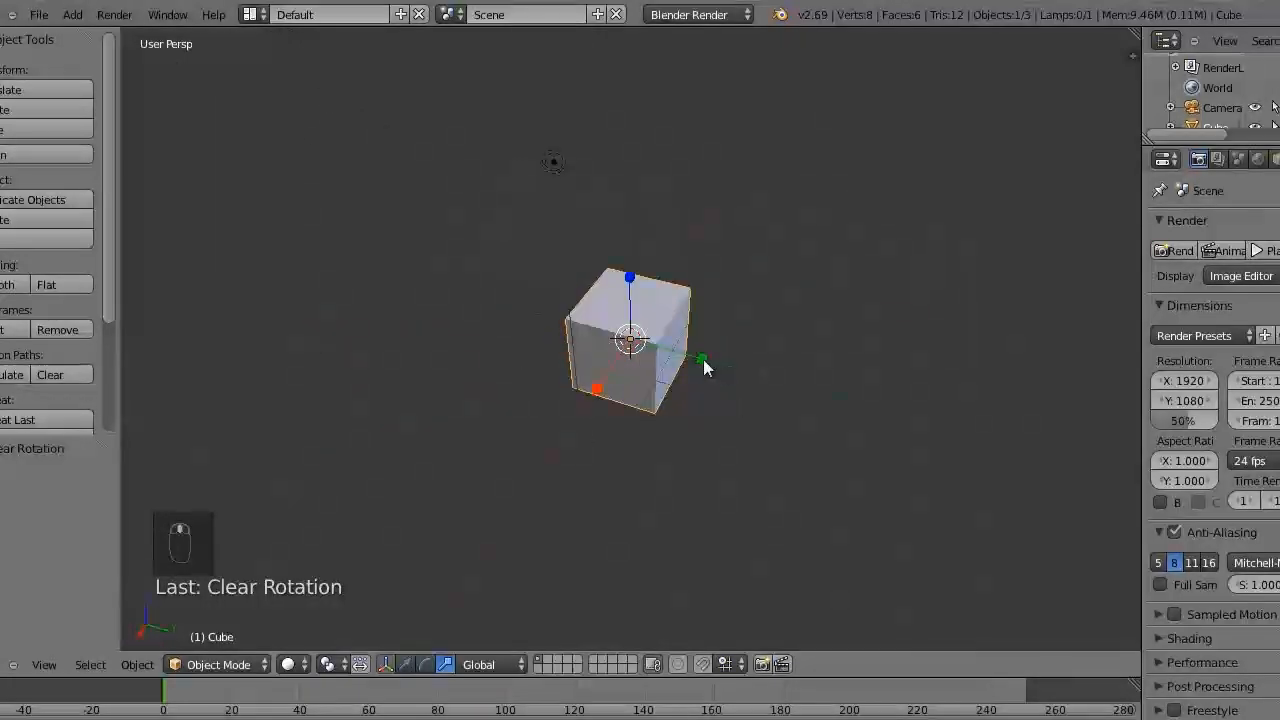
key("s")
key("y")
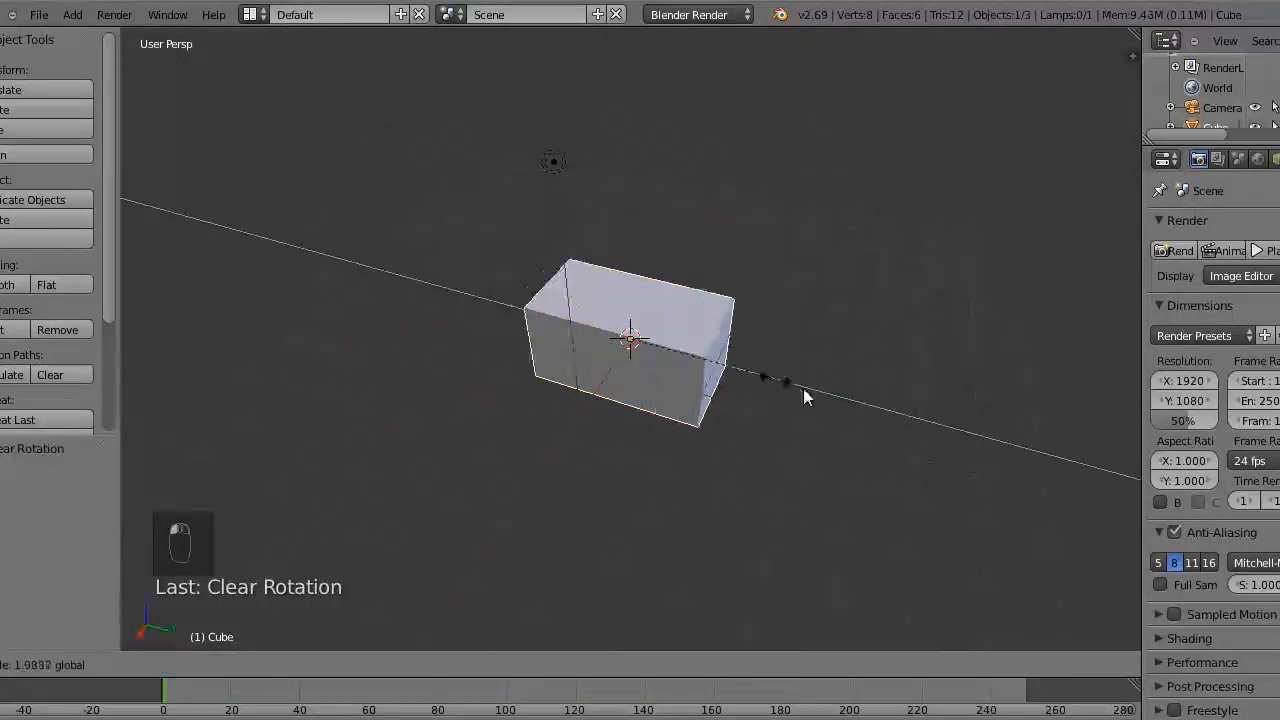
left_click(807, 388)
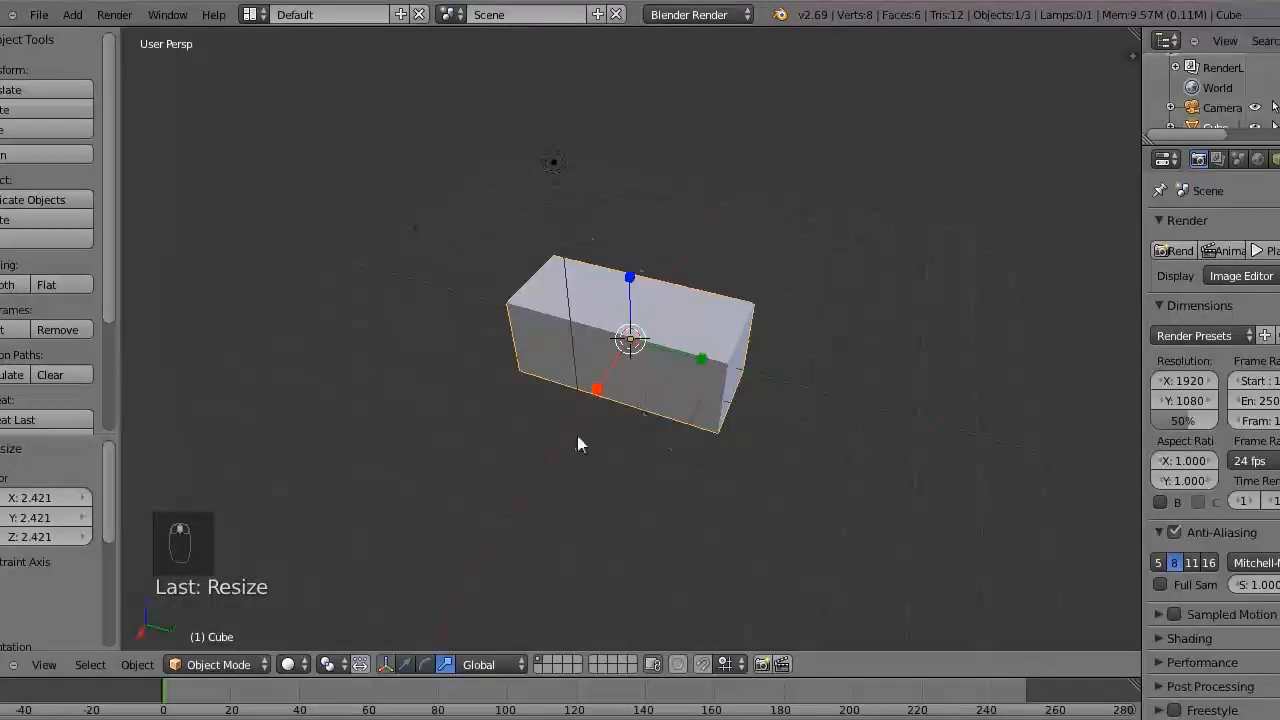
Scale the cube with the manipulator handles, stretching it along X and flattening it by about 0.37 along Z
middle_click_drag(577, 435, 520, 458)
left_click_drag(571, 381, 494, 422)
middle_click_drag(731, 489, 697, 300)
left_click_drag(630, 270, 638, 305)
middle_click_drag(821, 239, 803, 346)
middle_click_drag(689, 434, 760, 403)
Try scaling the flattened cube uniformly, then constrained to the global X, Y and Z axes in turn
key("s")
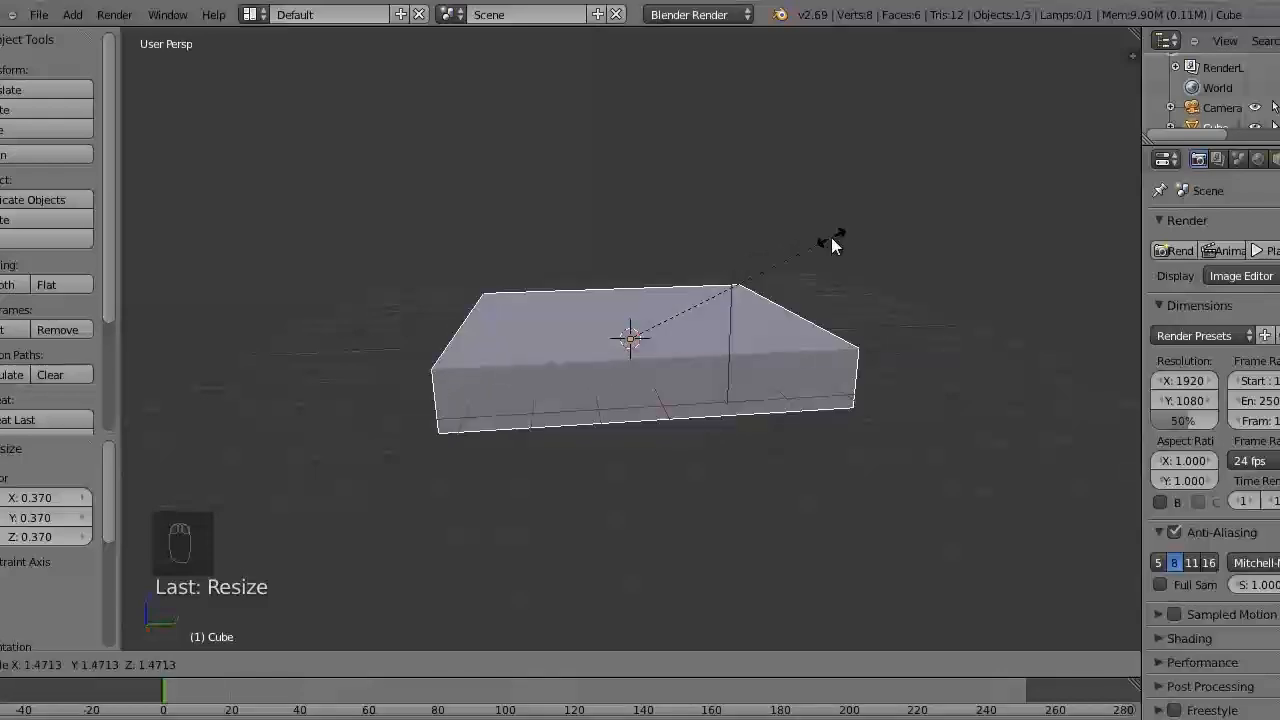
key("x")
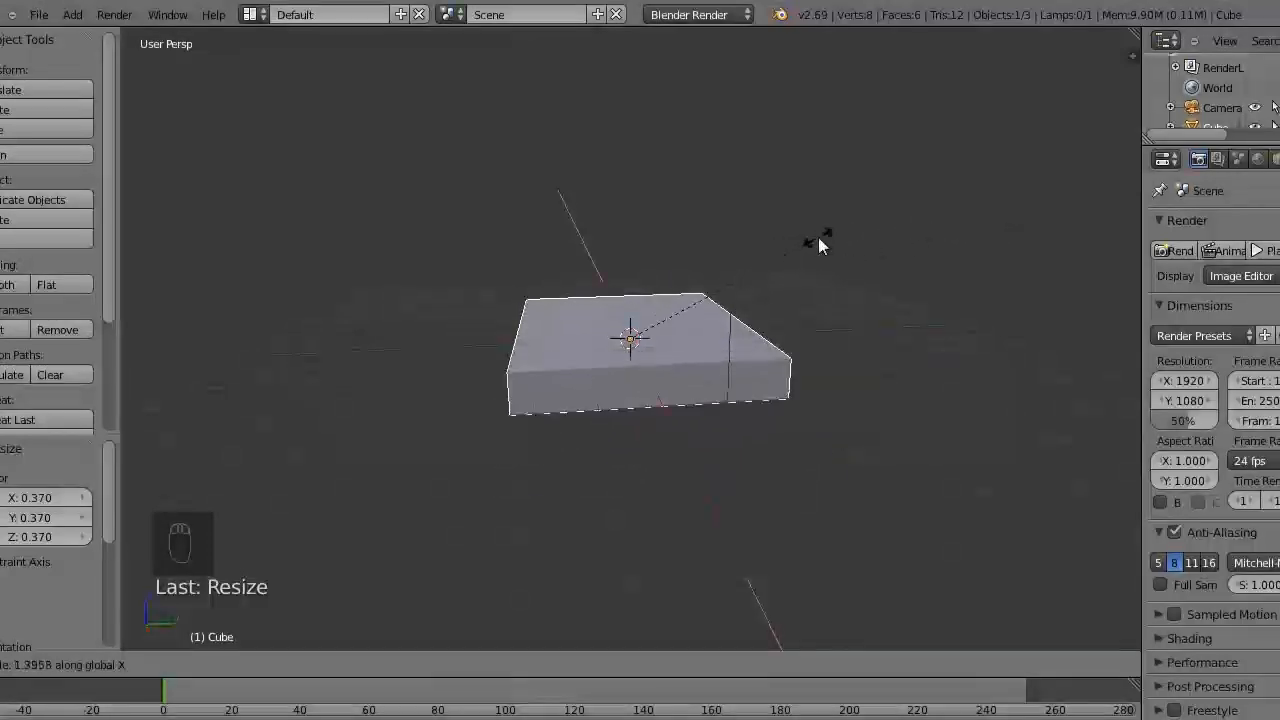
key("y")
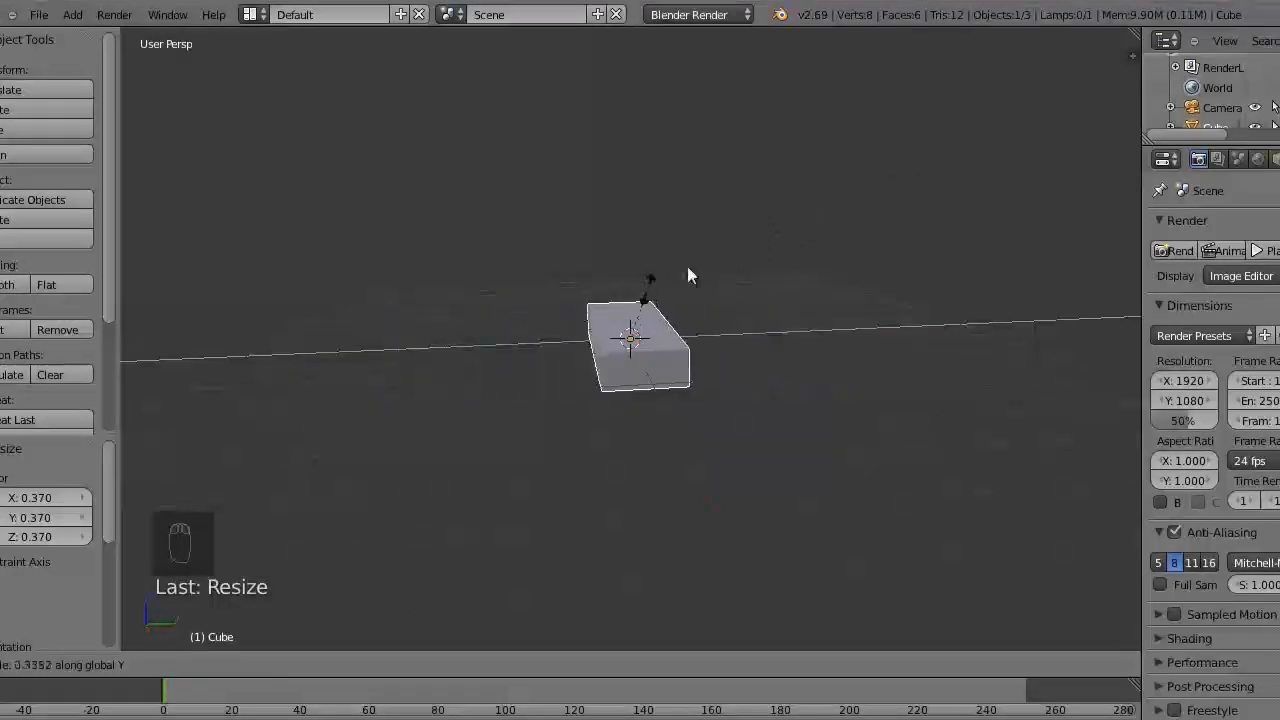
key("z")
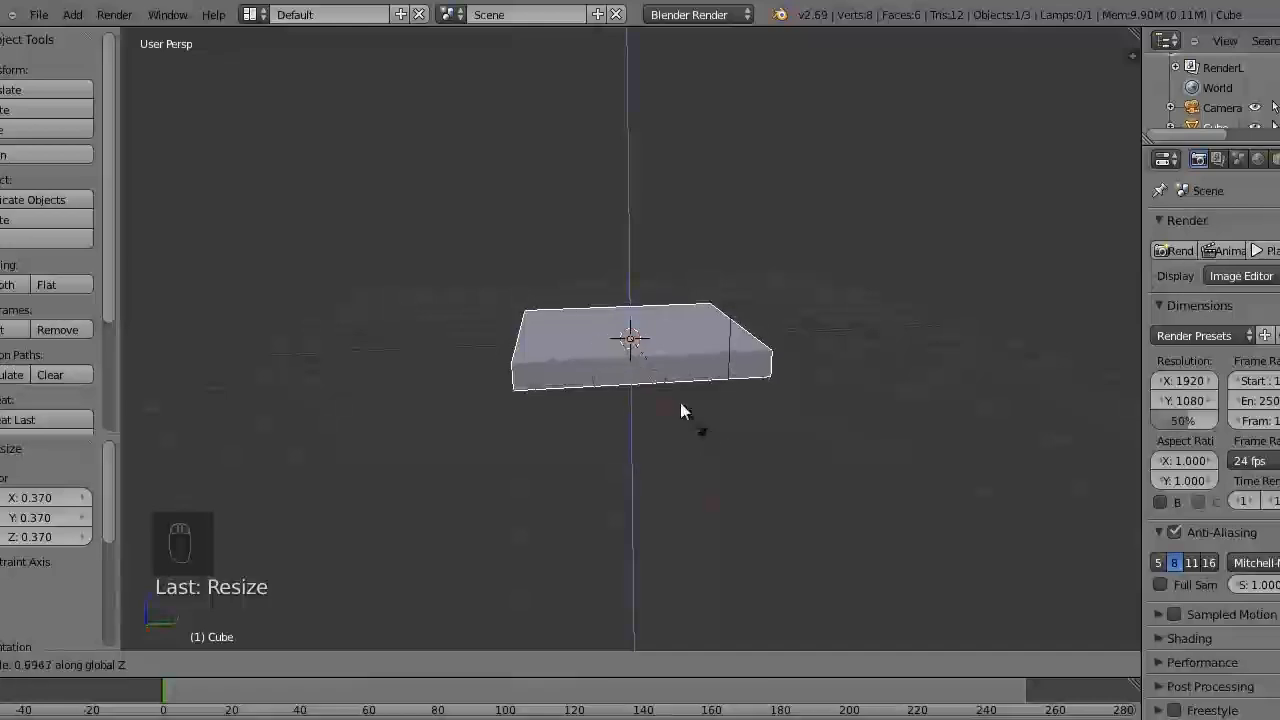
left_click(748, 323)
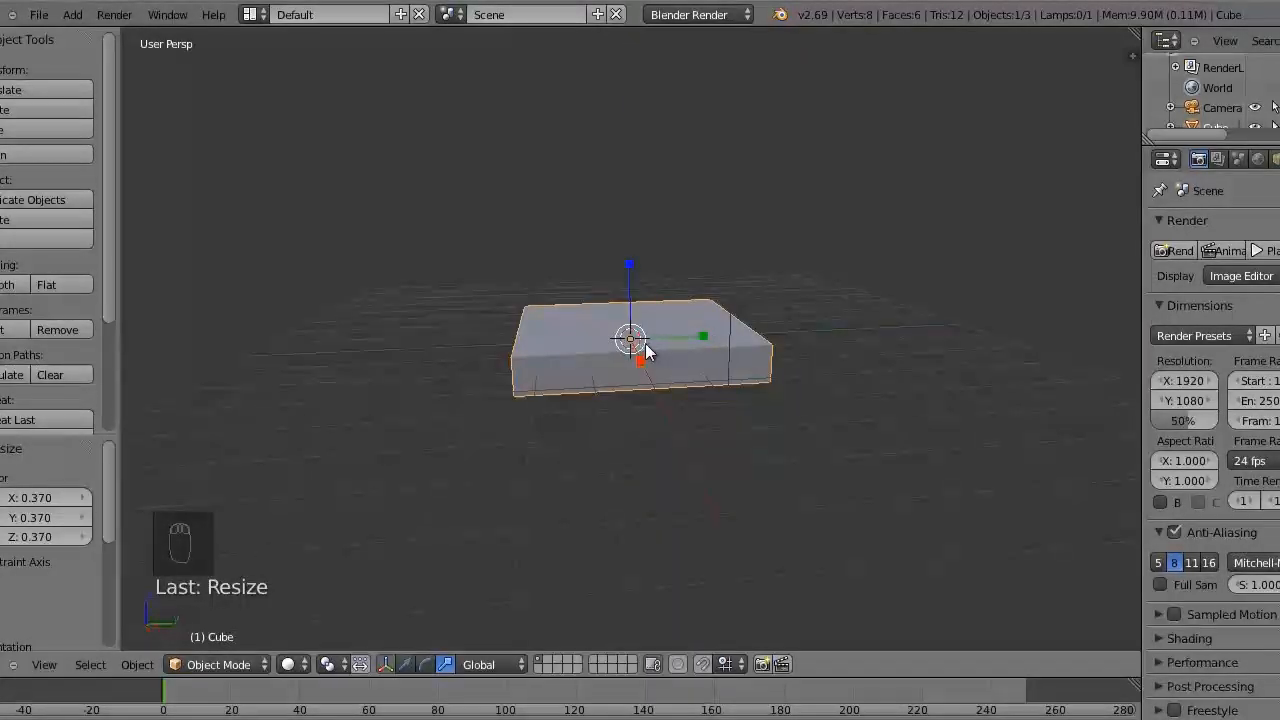
Try scaling the cube uniformly, starting once close to its origin and once far away from it
key("s")
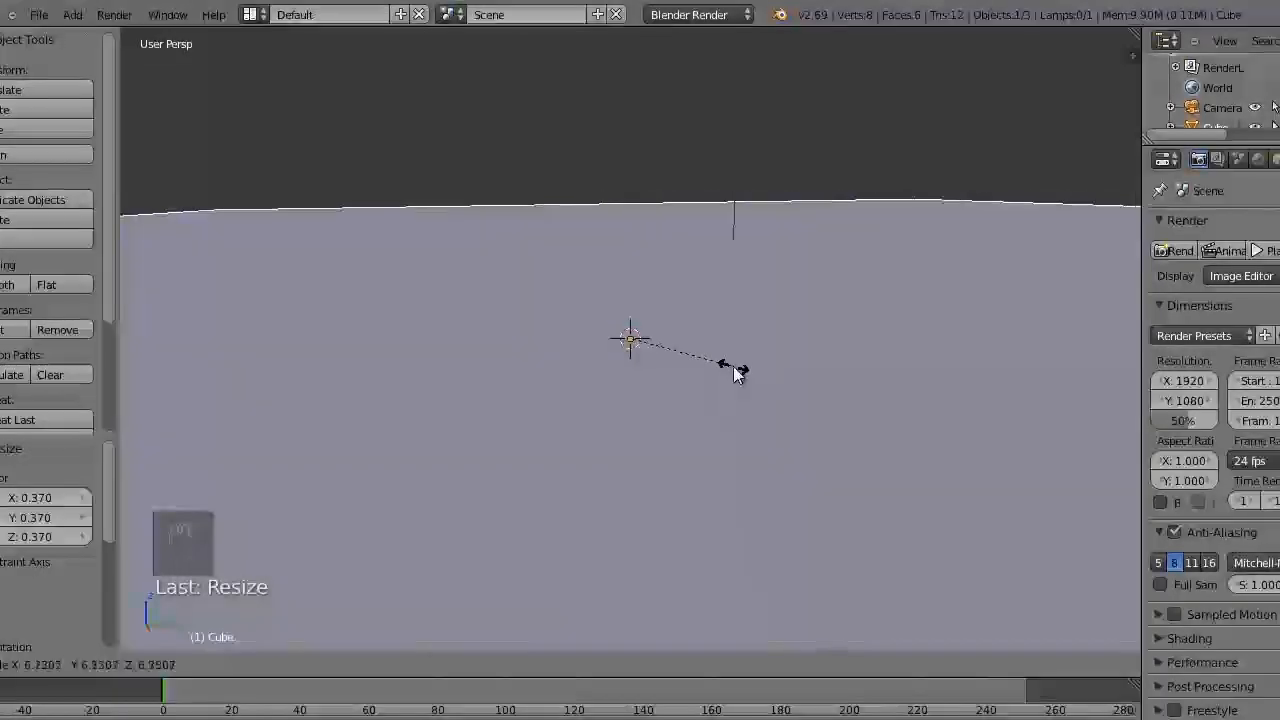
right_click(675, 343)
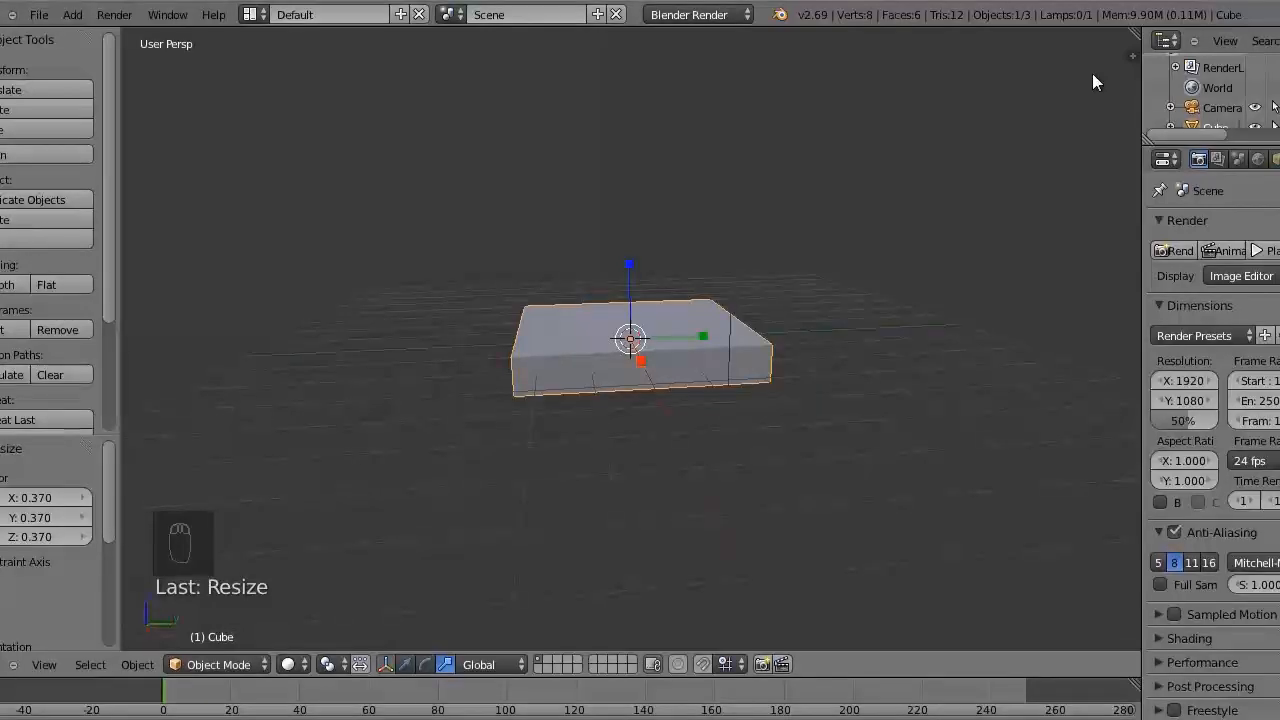
key("s")
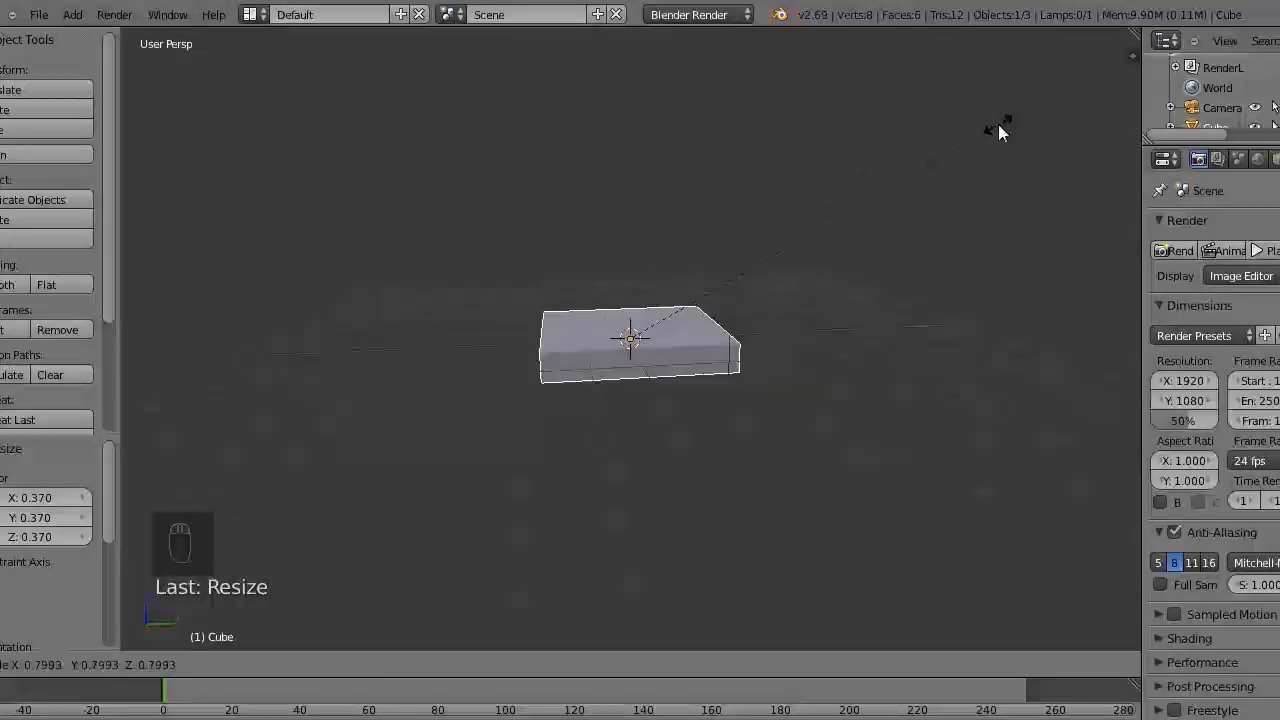
left_click(926, 233)
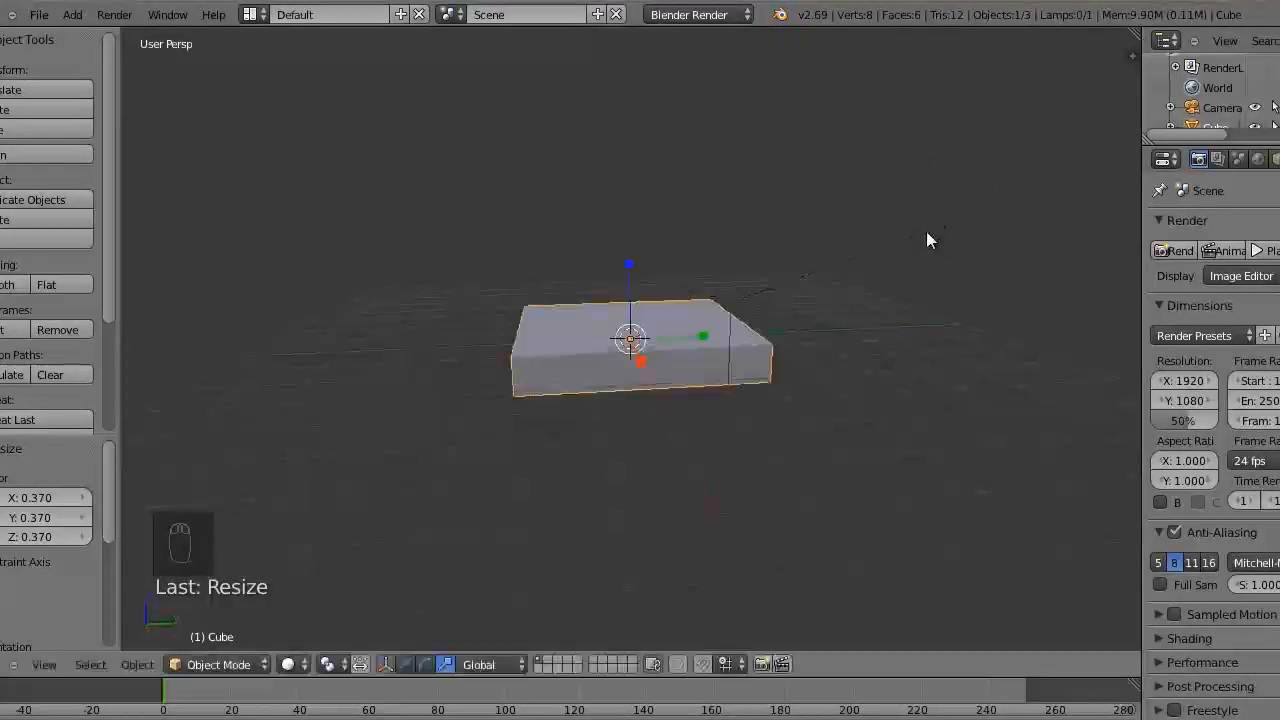
Clear the cube's scale to restore its original proportions
scroll(918, 240, "up", 3)
middle_click_drag(915, 246, 906, 362)
middle_click_drag(725, 320, 691, 354)
middle_click_drag(586, 537, 539, 506)
key("alt+s")
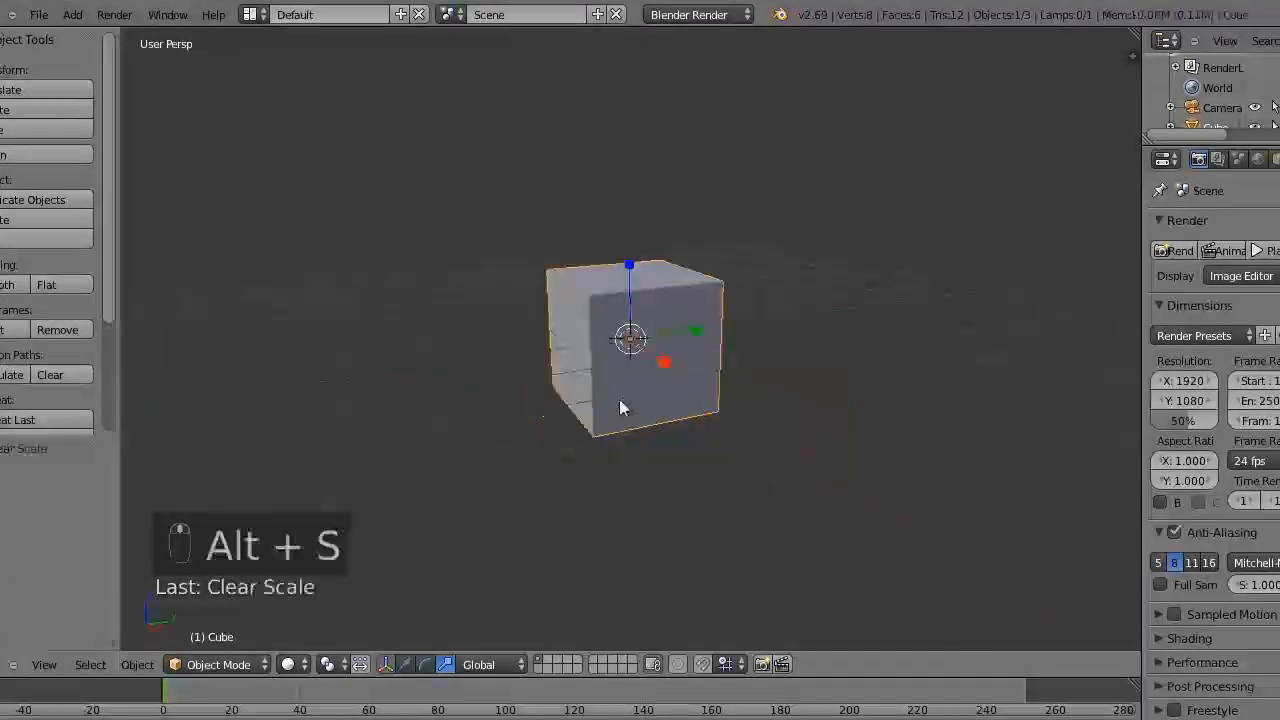
middle_click_drag(603, 471, 629, 482)
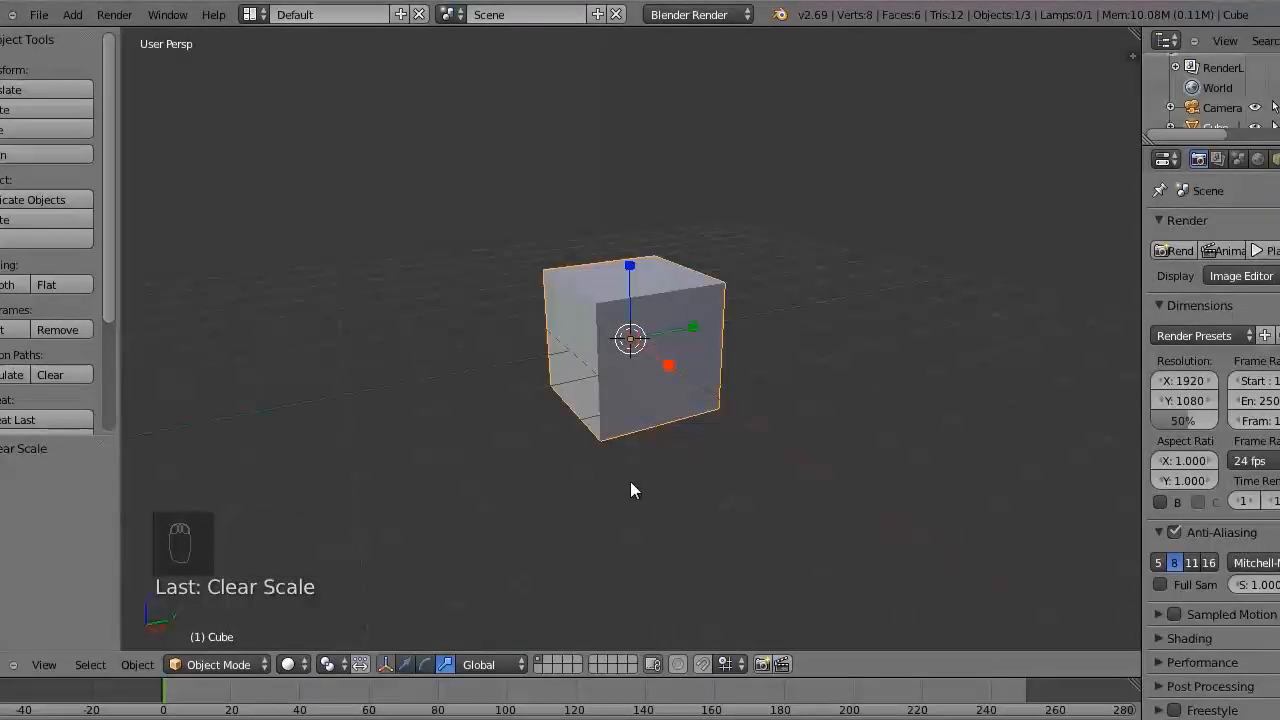
middle_click_drag(751, 466, 734, 506)
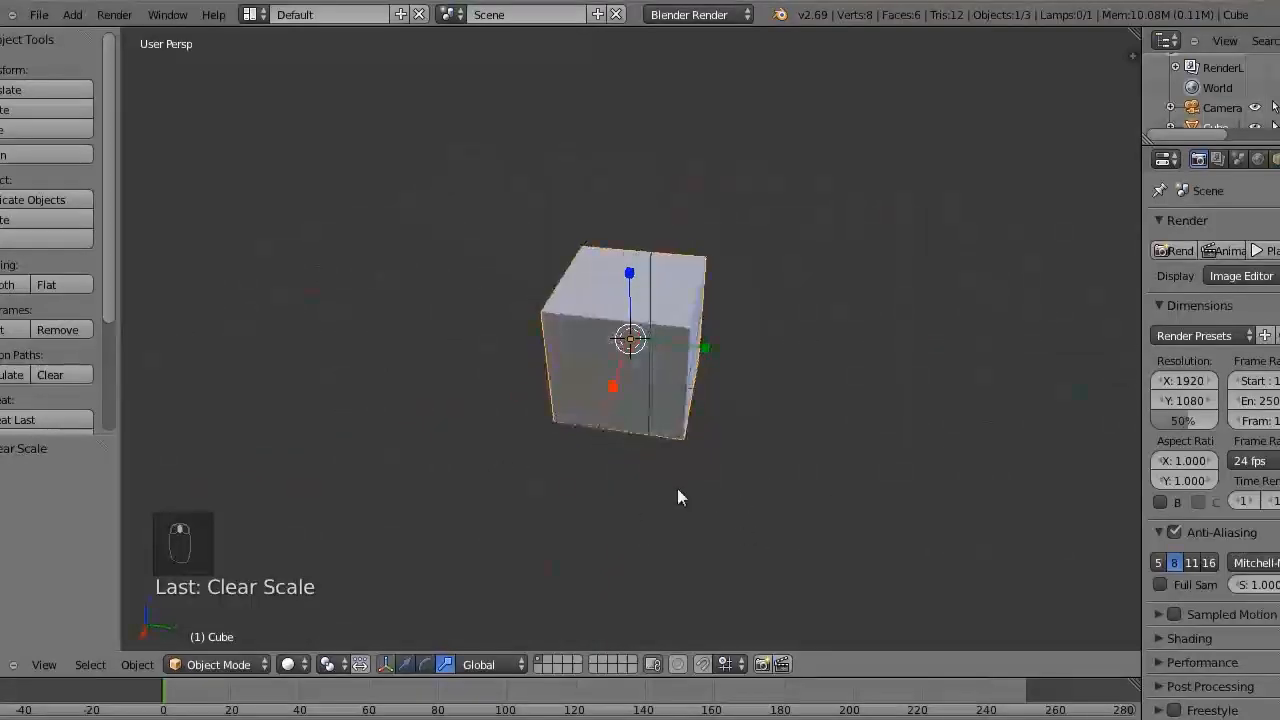
Show the viewport's properties sidebar at the cube's transform values and review the rotation modes, keeping XYZ Euler
key("n")
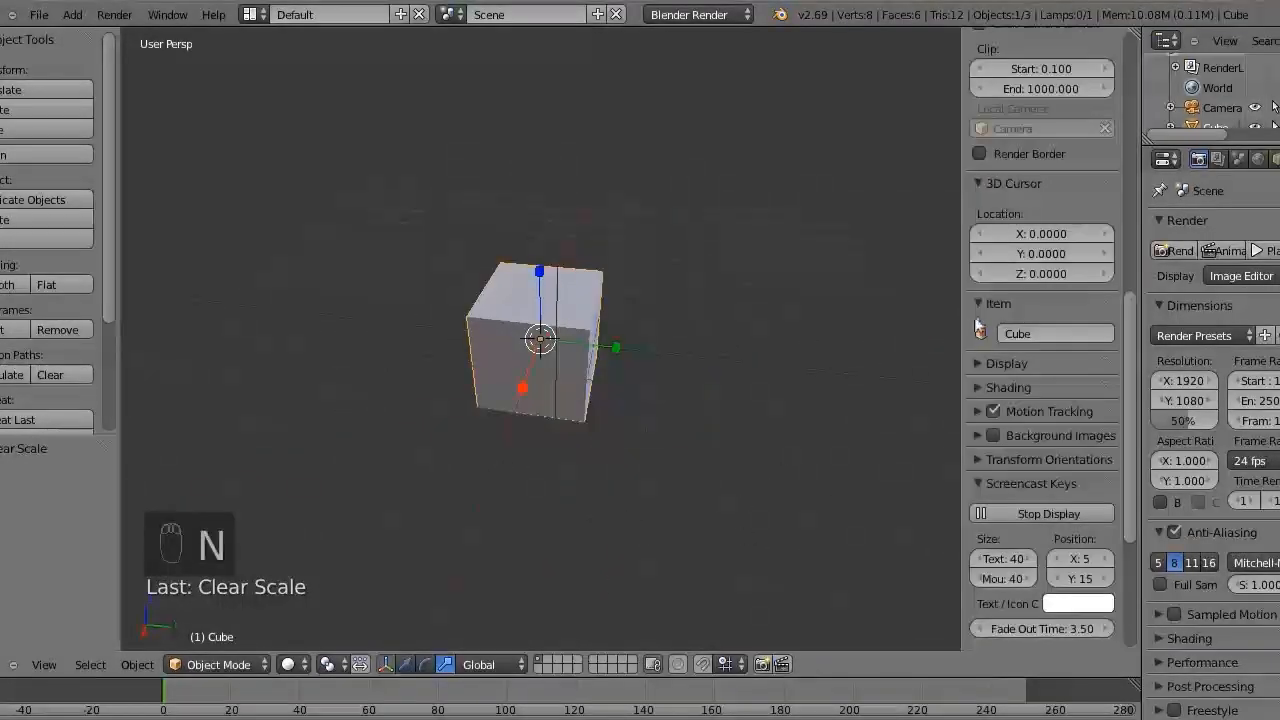
scroll(1040, 390, "up", 15)
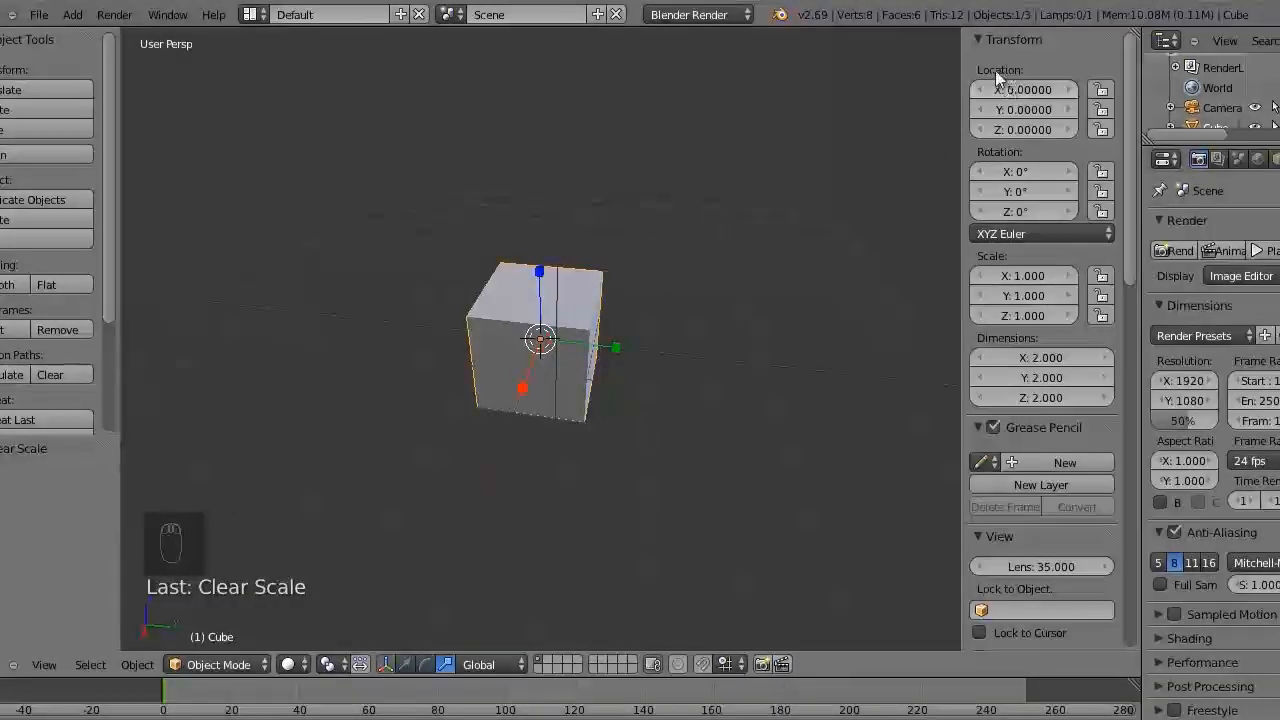
left_click(1112, 234)
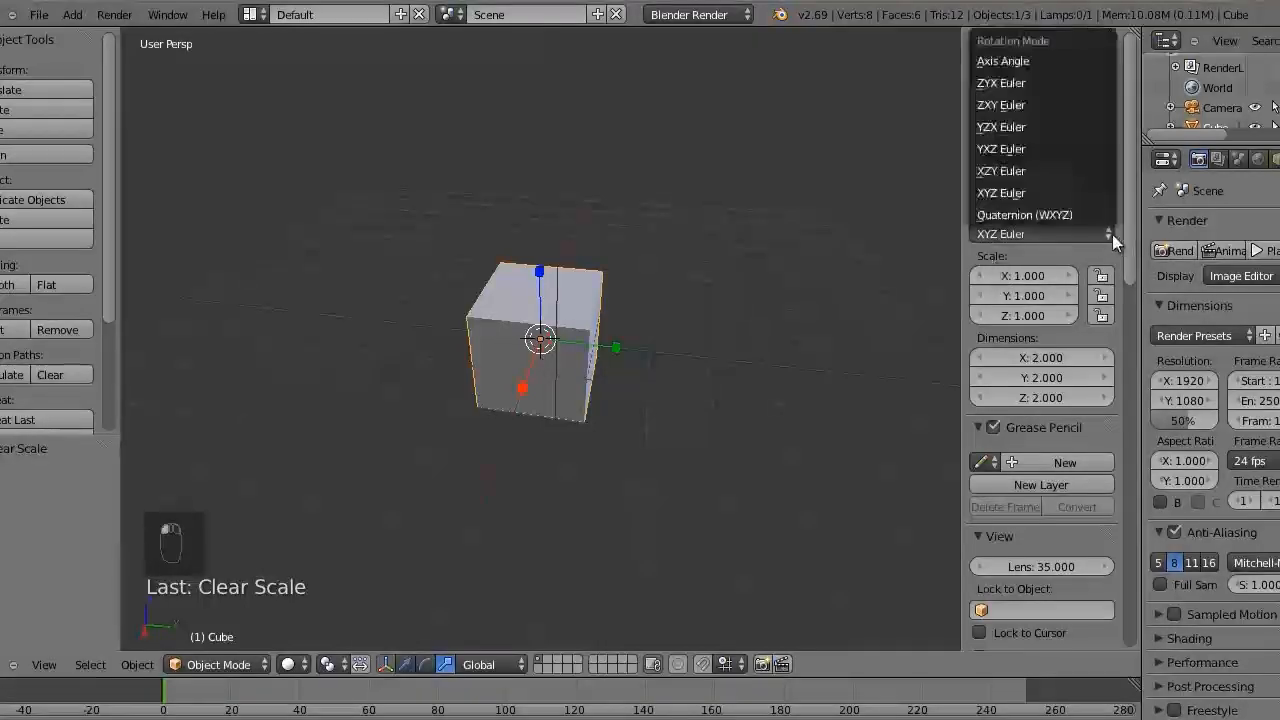
left_click(1111, 234)
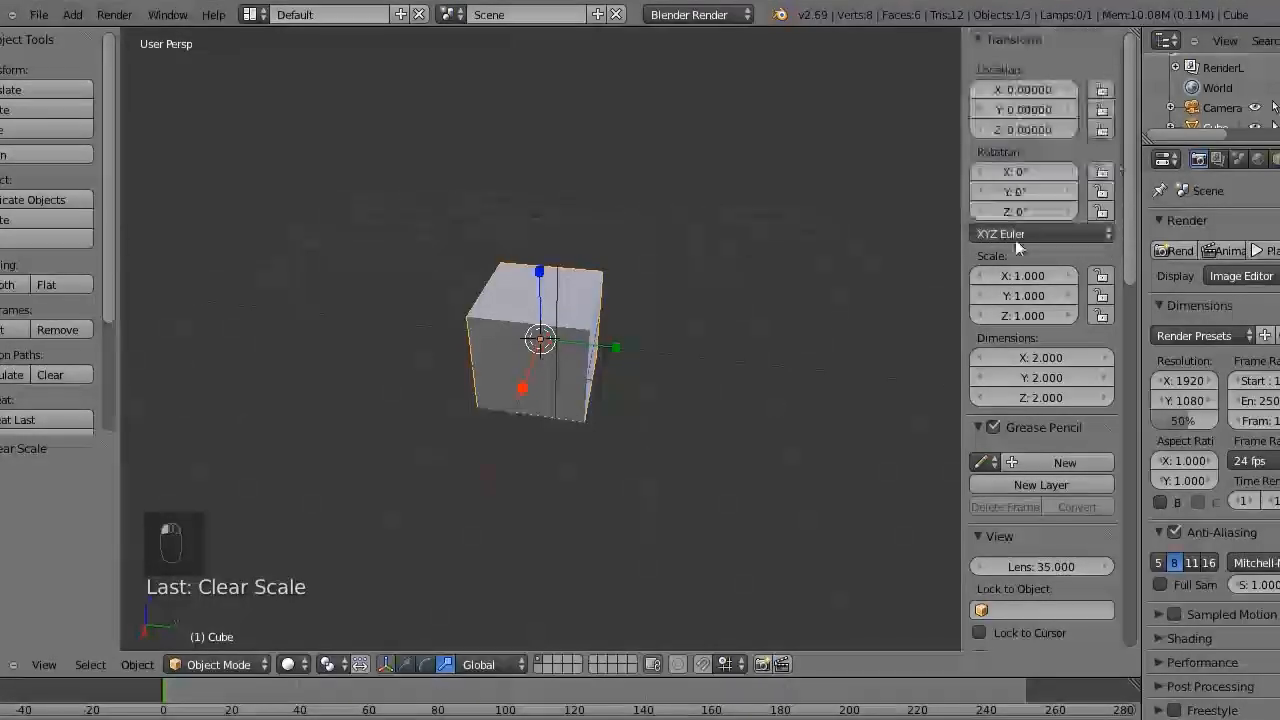
Set the cube's X location to 2
left_click(1016, 89)
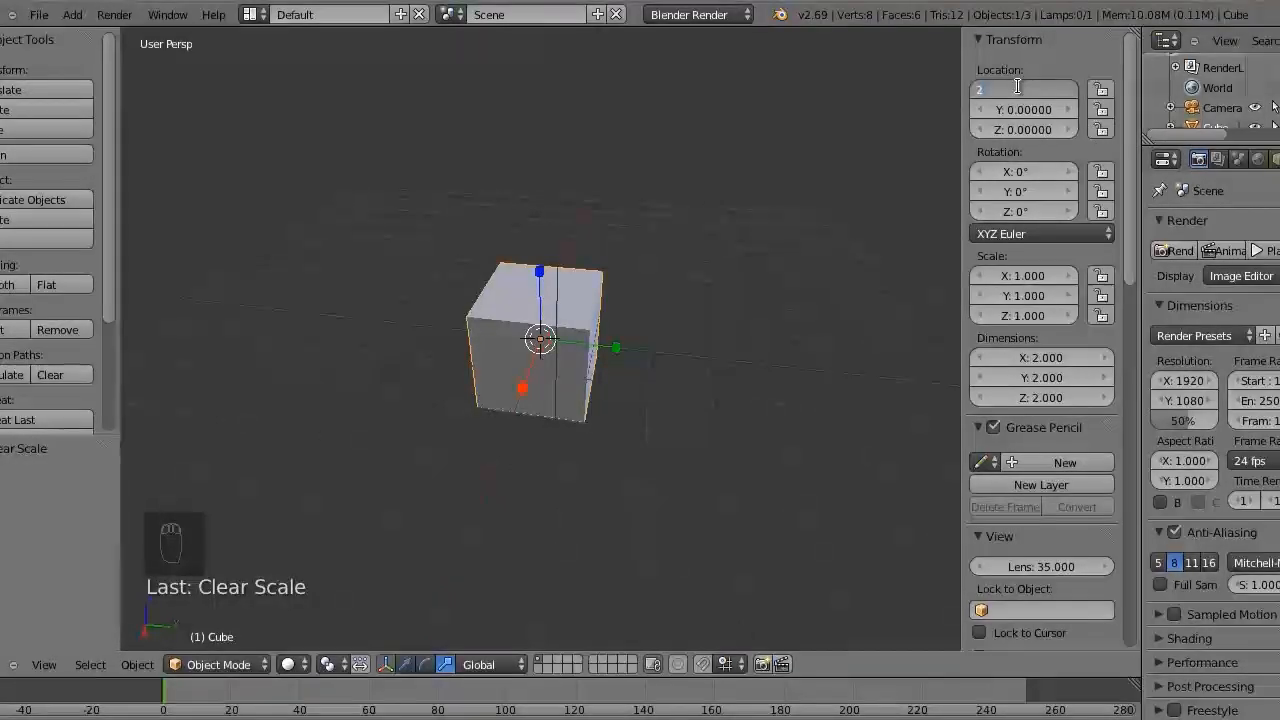
key("Return")
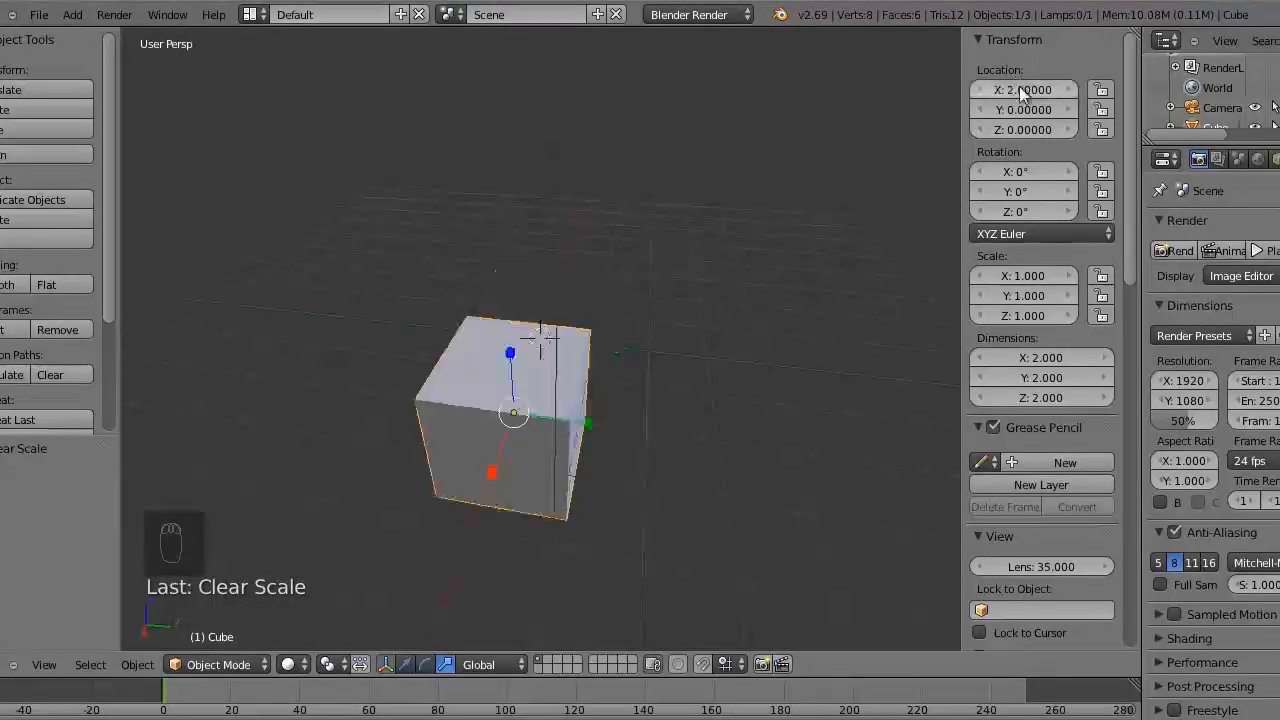
middle_click_drag(714, 285, 600, 206)
middle_click_drag(597, 269, 534, 359)
middle_click_drag(637, 264, 1000, 240)
Set the cube's Z location to 10
left_click(1043, 130)
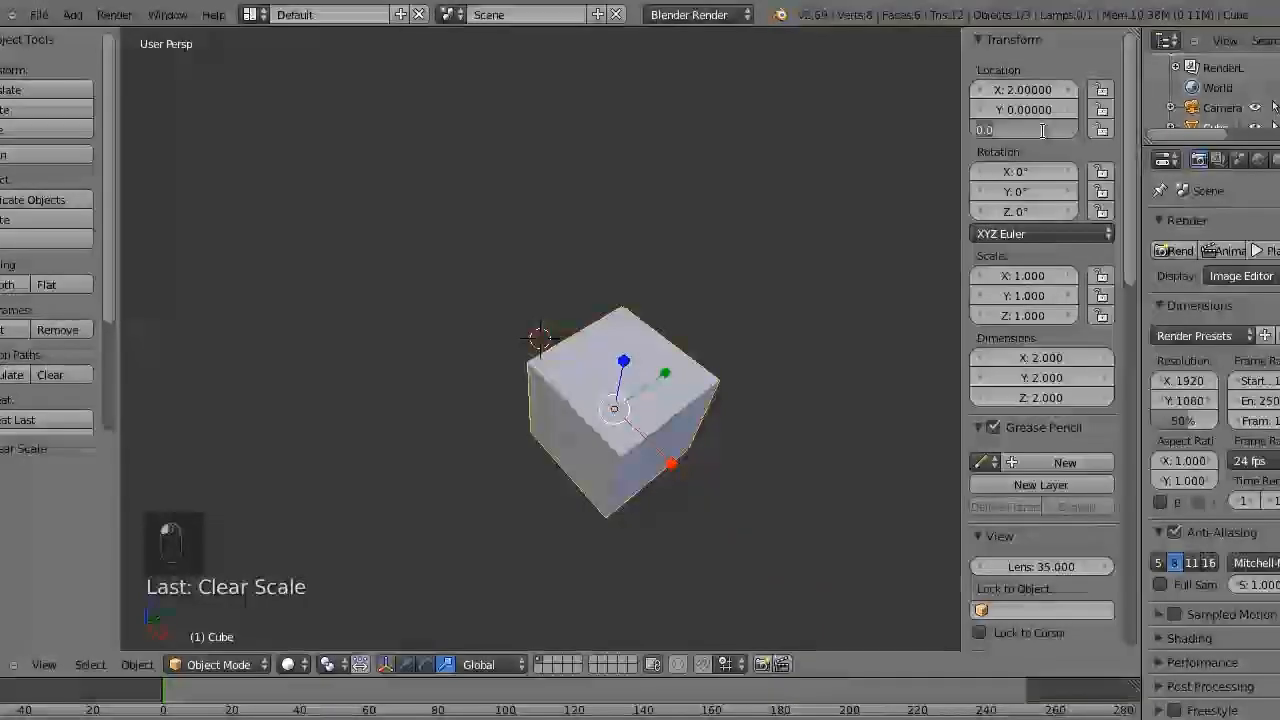
type("10")
key("Return")
scroll(532, 295, "down", 3)
middle_click_drag(532, 292, 744, 263)
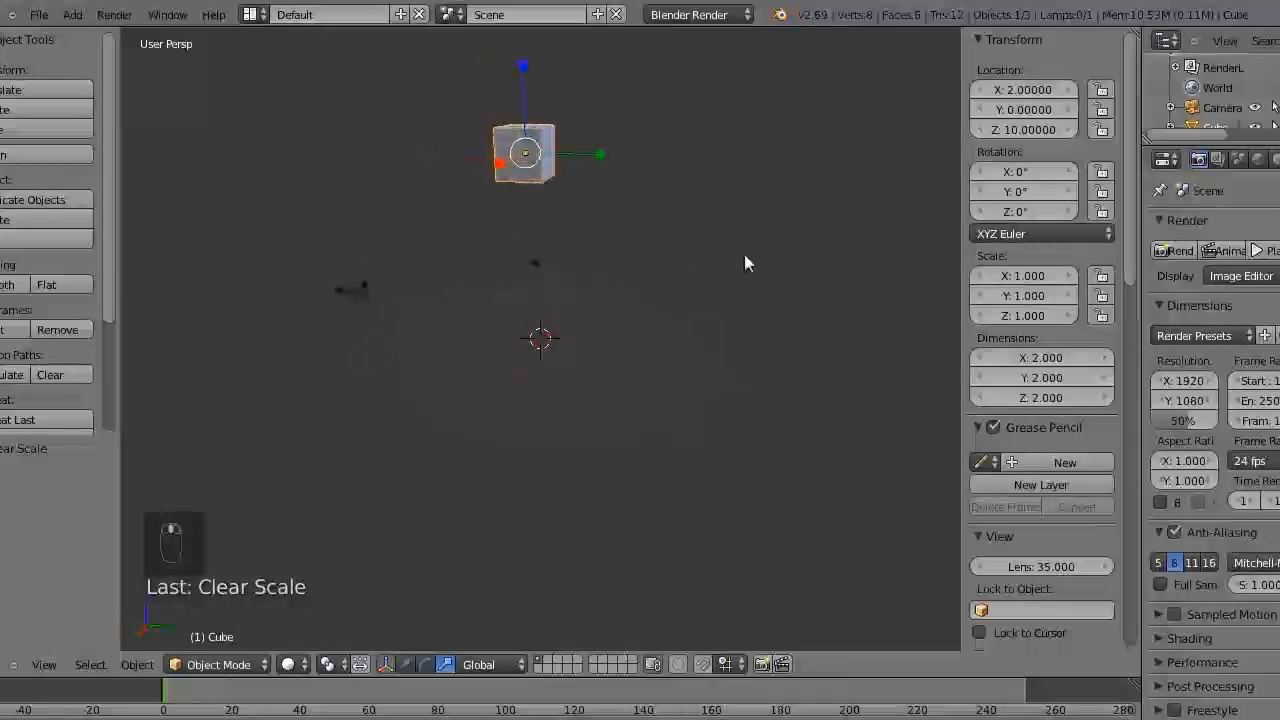
Set the cube's Z and X locations to 0 to return it to the world origin
left_click(1020, 131)
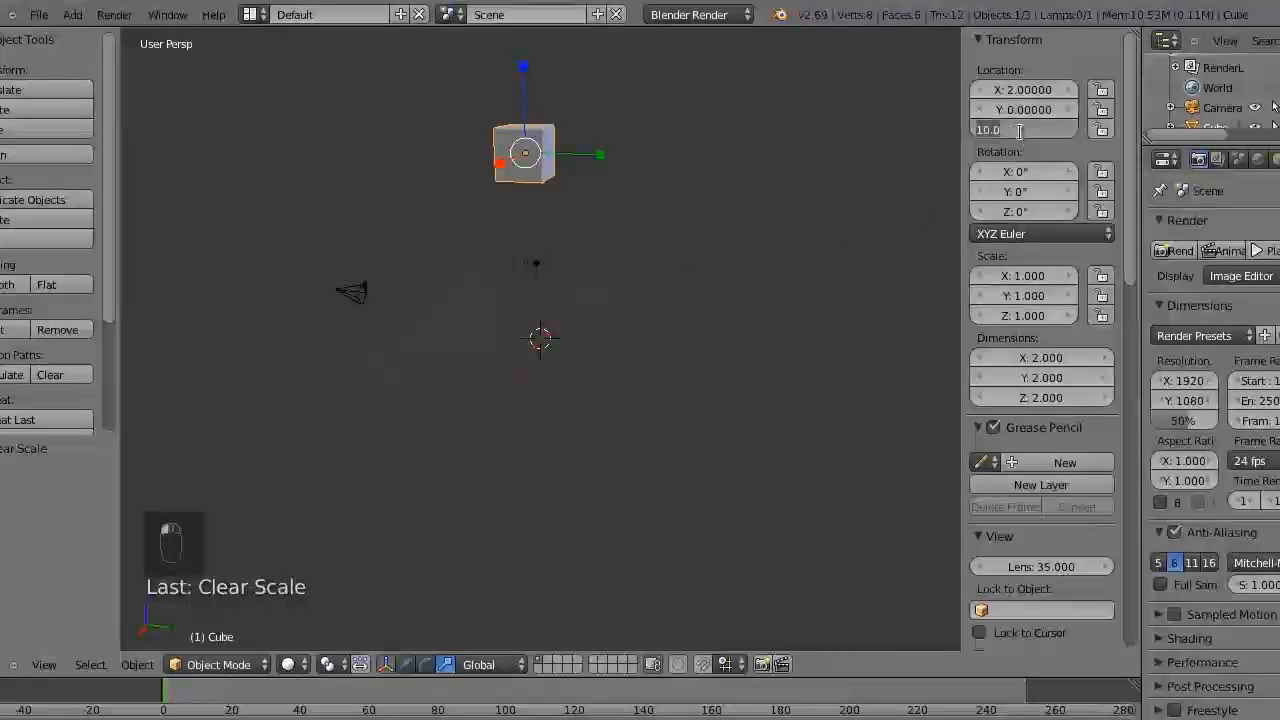
type("0")
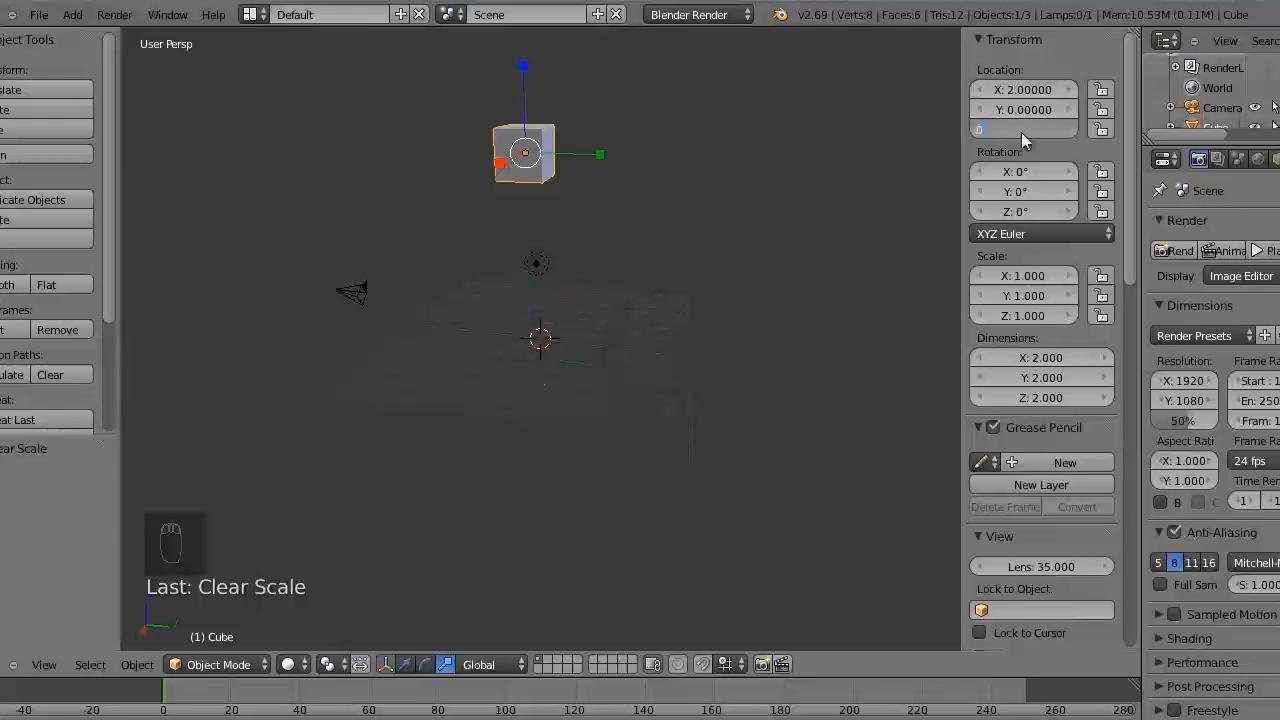
key("Return")
left_click(1034, 90)
type("0")
key("Return")
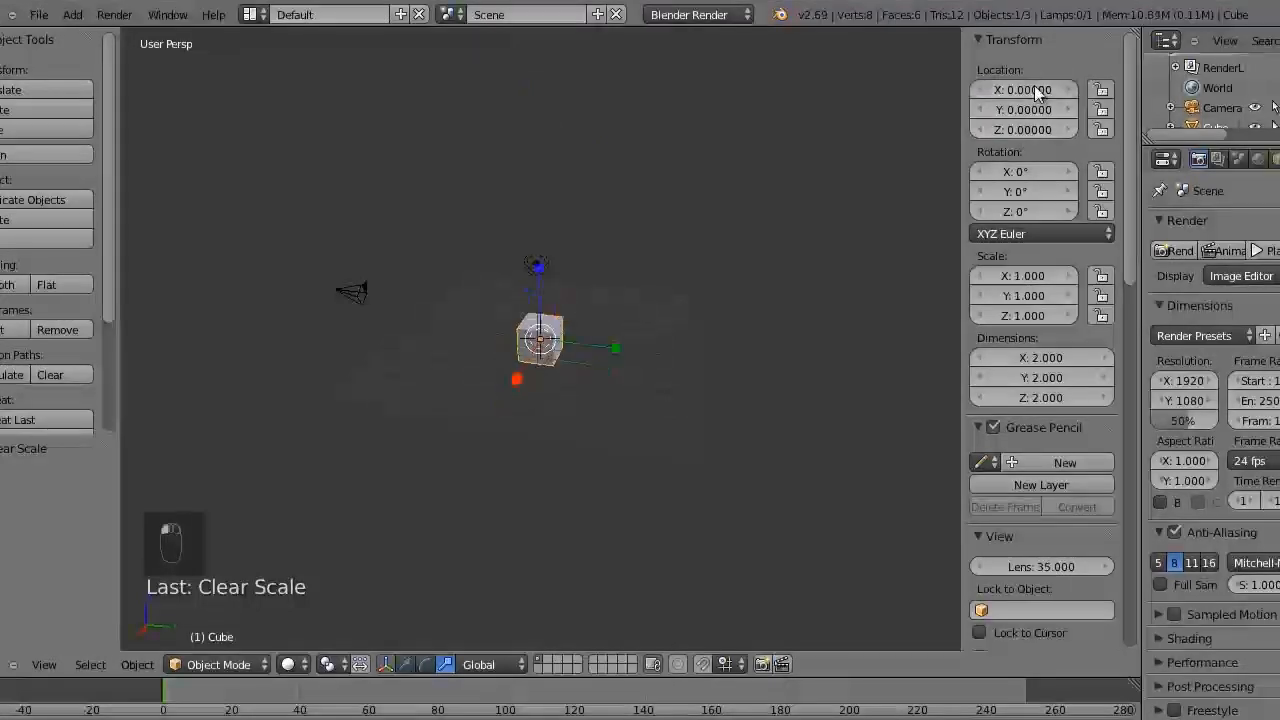
Rotate the cube around X through its numeric rotation value, and set the X rotation back to 0°
scroll(775, 307, "up", 6)
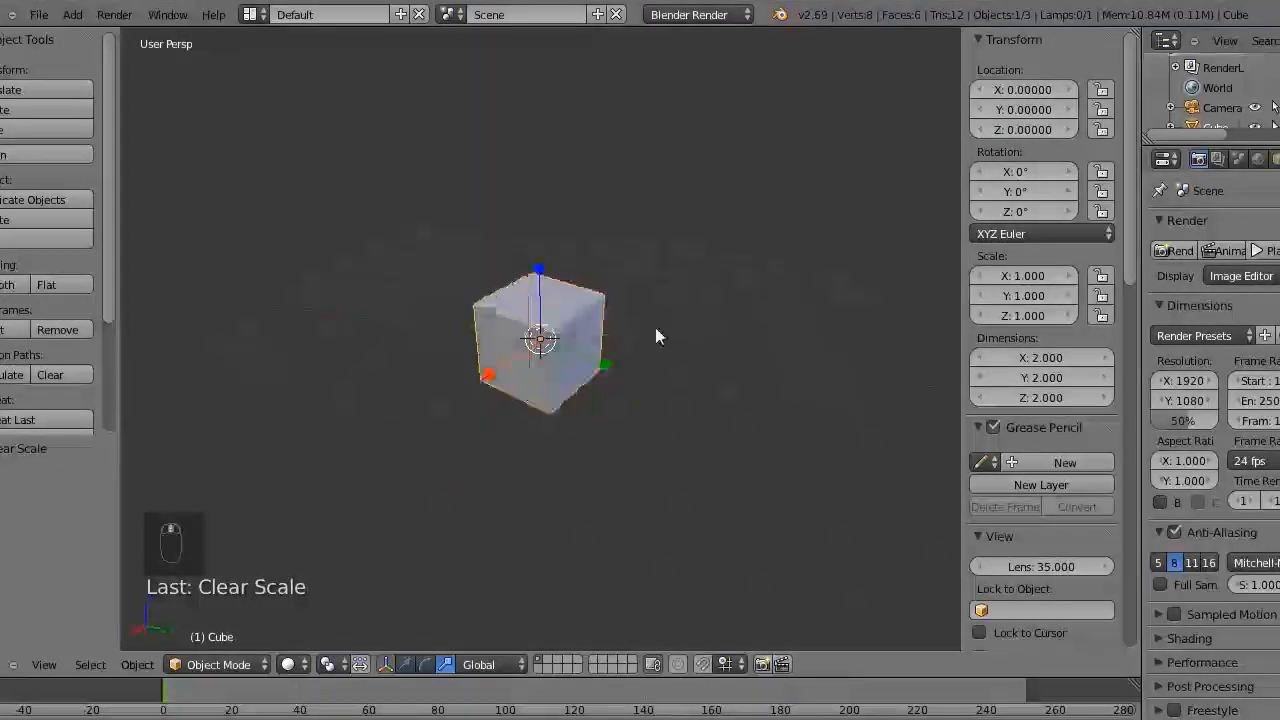
middle_click_drag(655, 337, 625, 335)
left_click_drag(989, 173, 1023, 175)
left_click(1017, 174)
type("0")
key("Return")
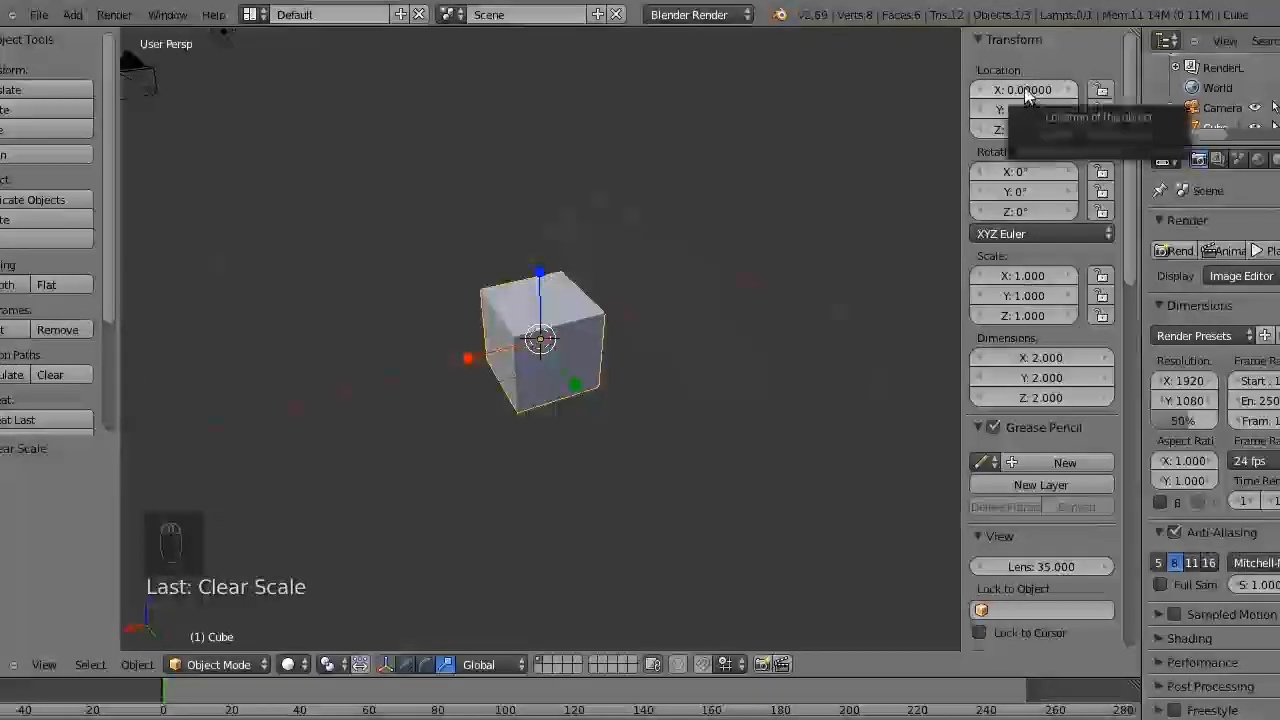
Change the cube's X location to about -1.2 and its XYZ scale to about 9.88, -0.36 and -1.24 through the numeric values
mouse_move(1027, 92)
left_mouse_down()
mouse_move(1049, 91)
mouse_move(1008, 93)
mouse_move(1026, 91)
left_mouse_up()
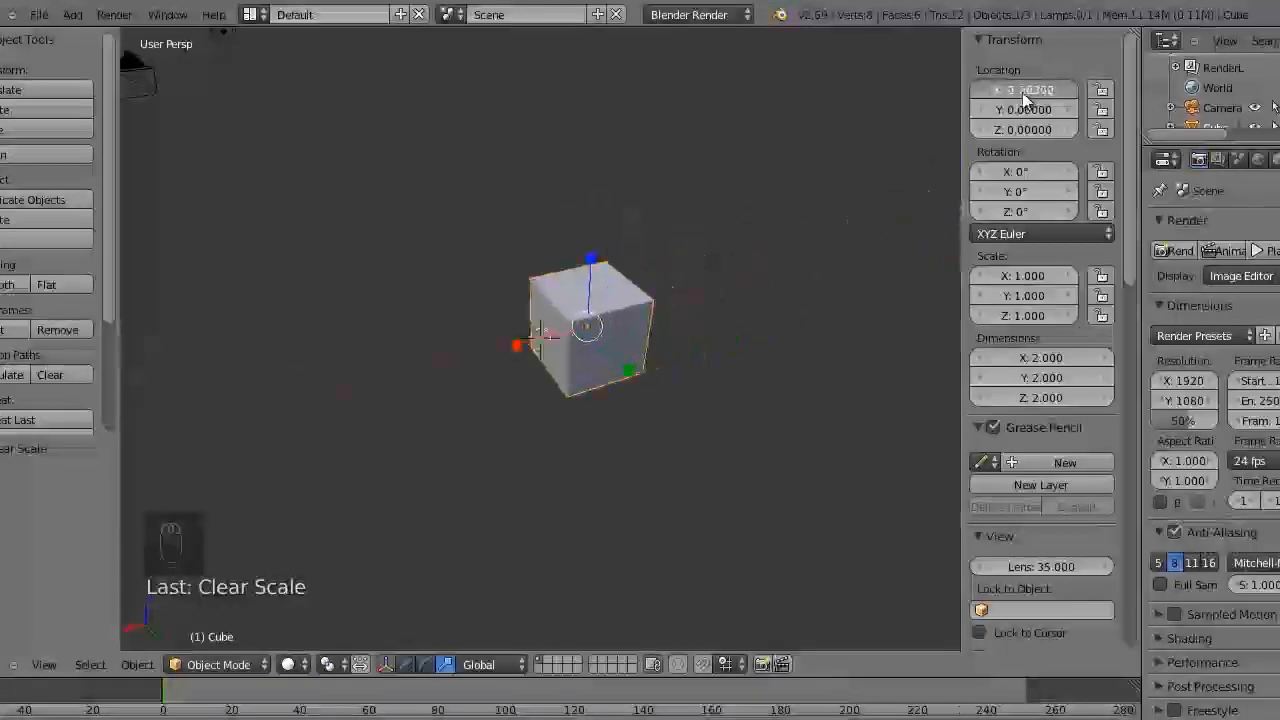
left_click_drag(1010, 277, 1045, 314)
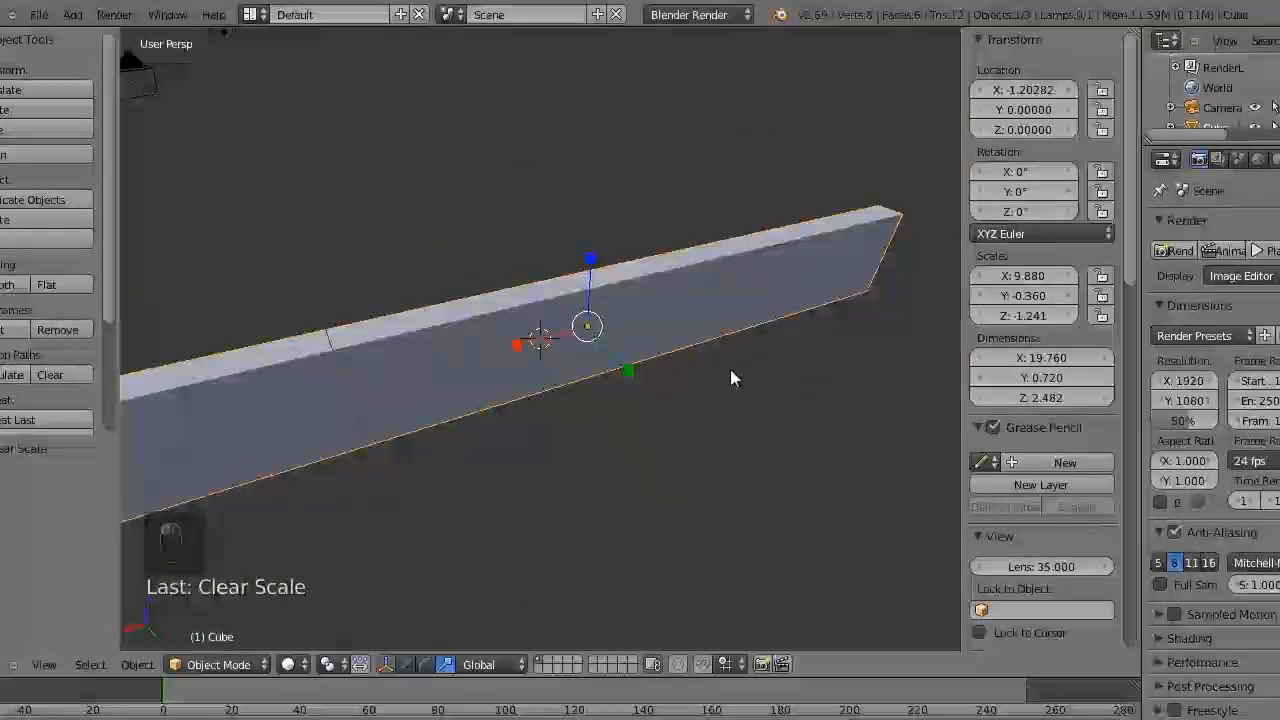
Clear the cube's scale, rotation and location
key("alt+s")
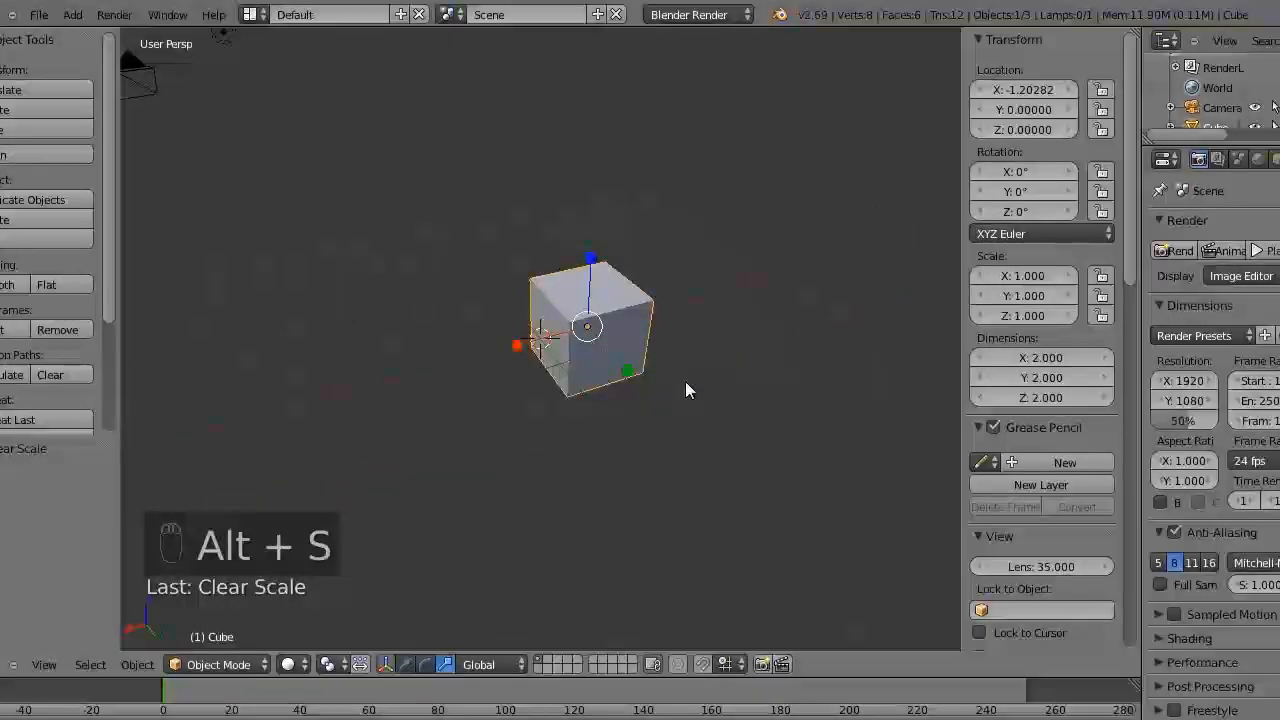
key("alt+r")
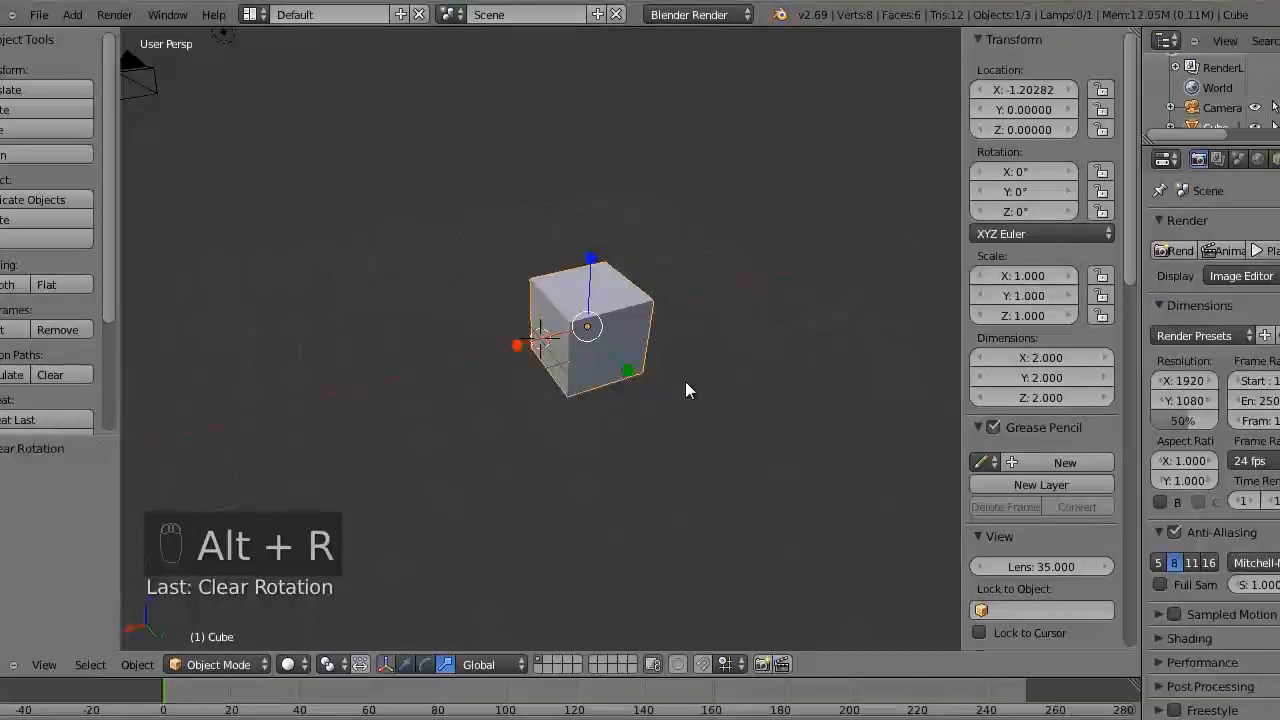
key("alt+g")
Enable the translate and rotate manipulators on the cube together with the scale manipulator
scroll(593, 487, "up", 3)
scroll(593, 487, "down", 2)
mouse_move(462, 549)
middle_mouse_down()
mouse_move(652, 493)
mouse_move(582, 482)
mouse_move(406, 571)
mouse_move(466, 563)
mouse_move(485, 545)
middle_mouse_up()
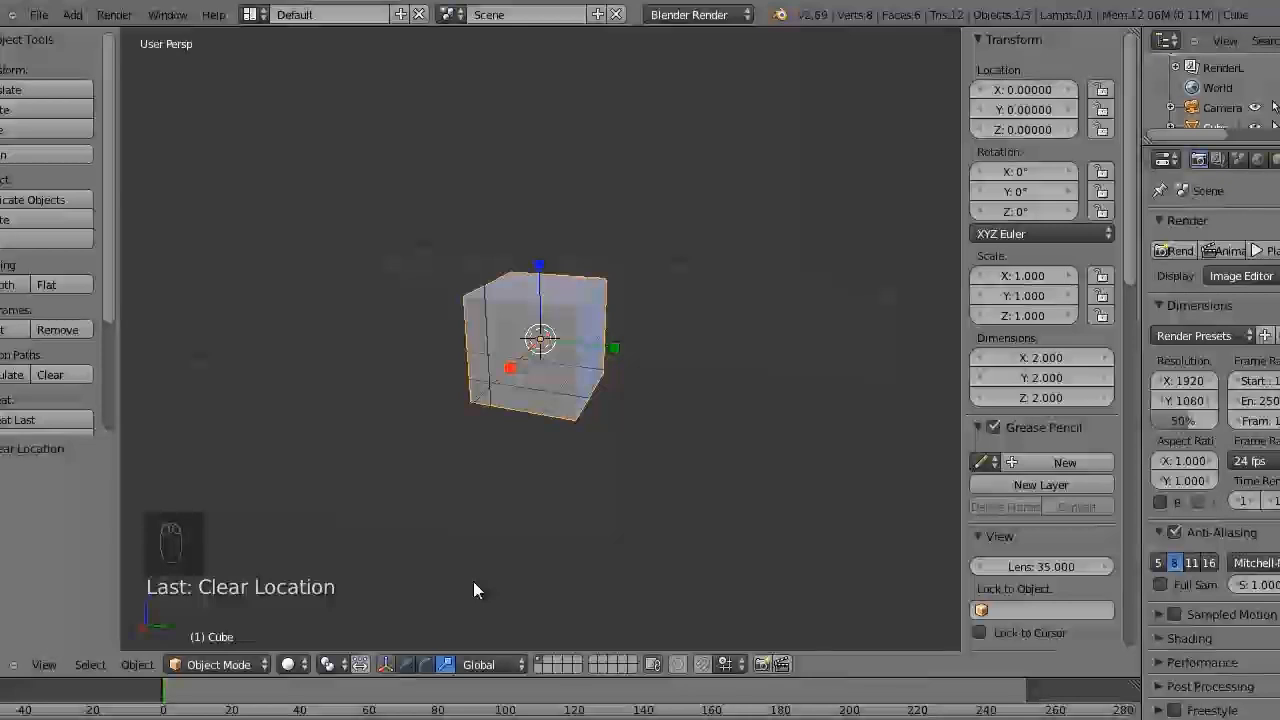
left_click(405, 665, "shift")
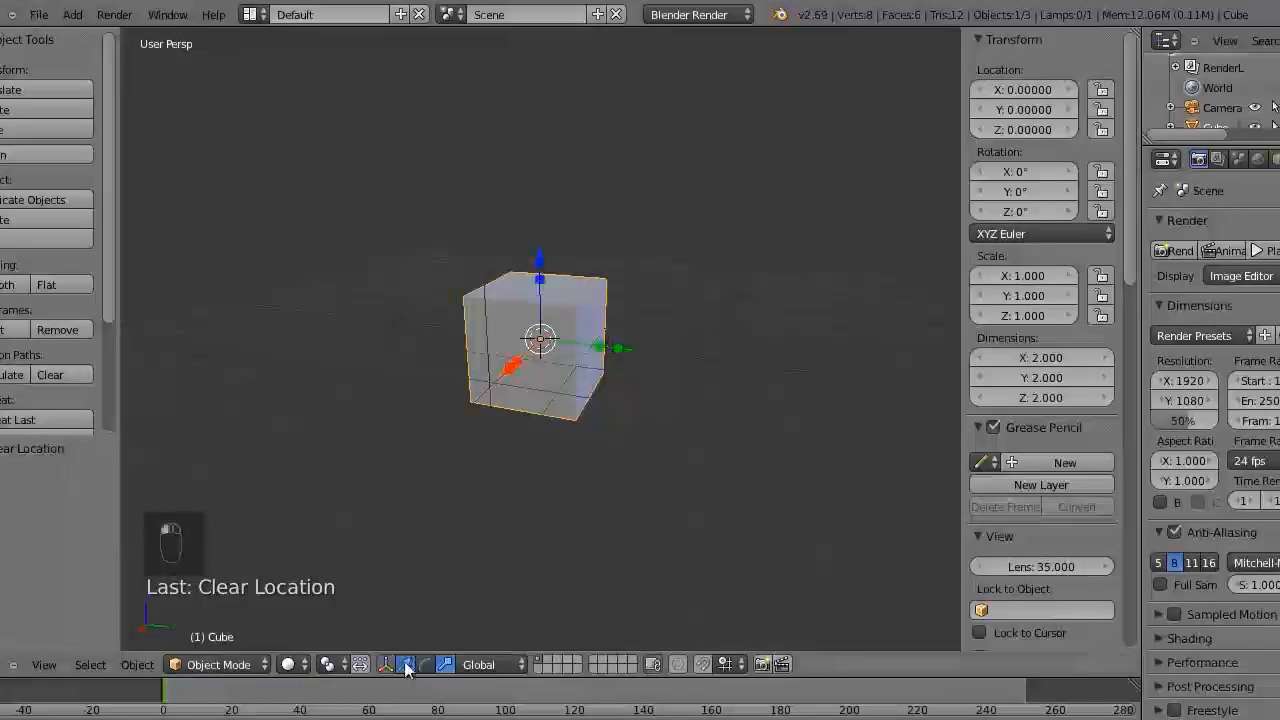
left_click(425, 665, "shift")
key("KP_Add")
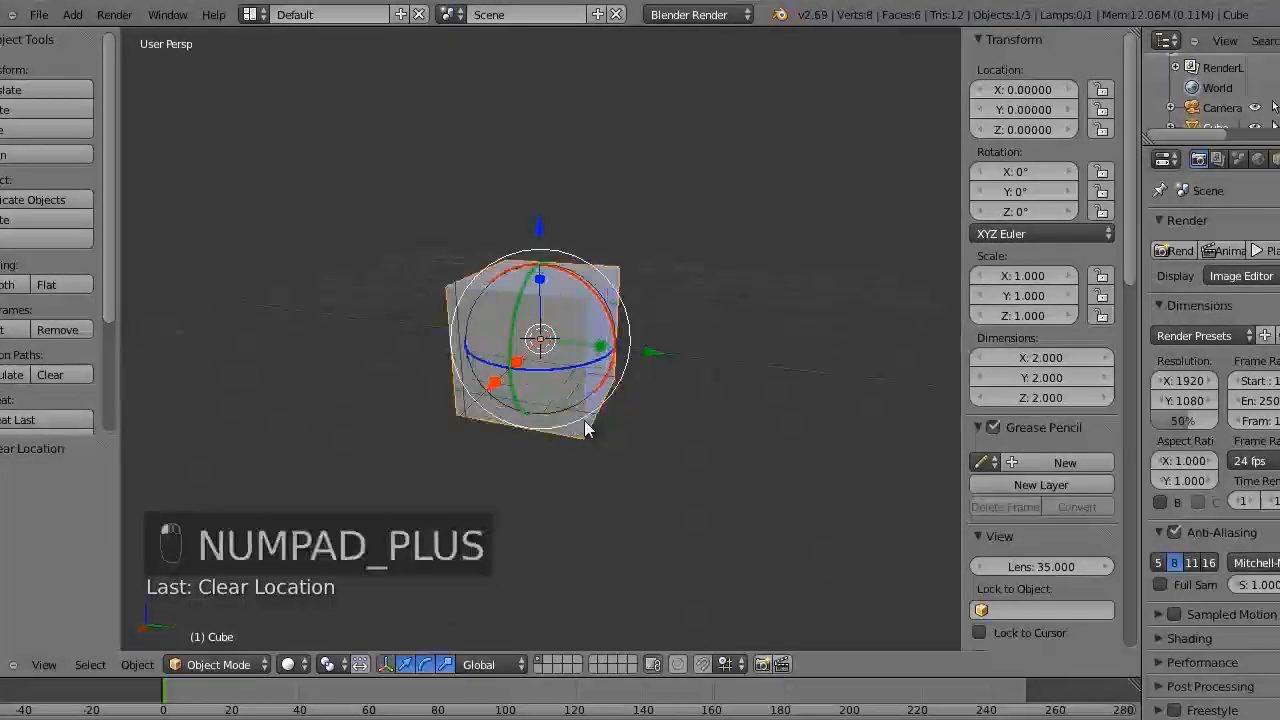
key("KP_Subtract")
middle_click_drag(586, 426, 548, 490)
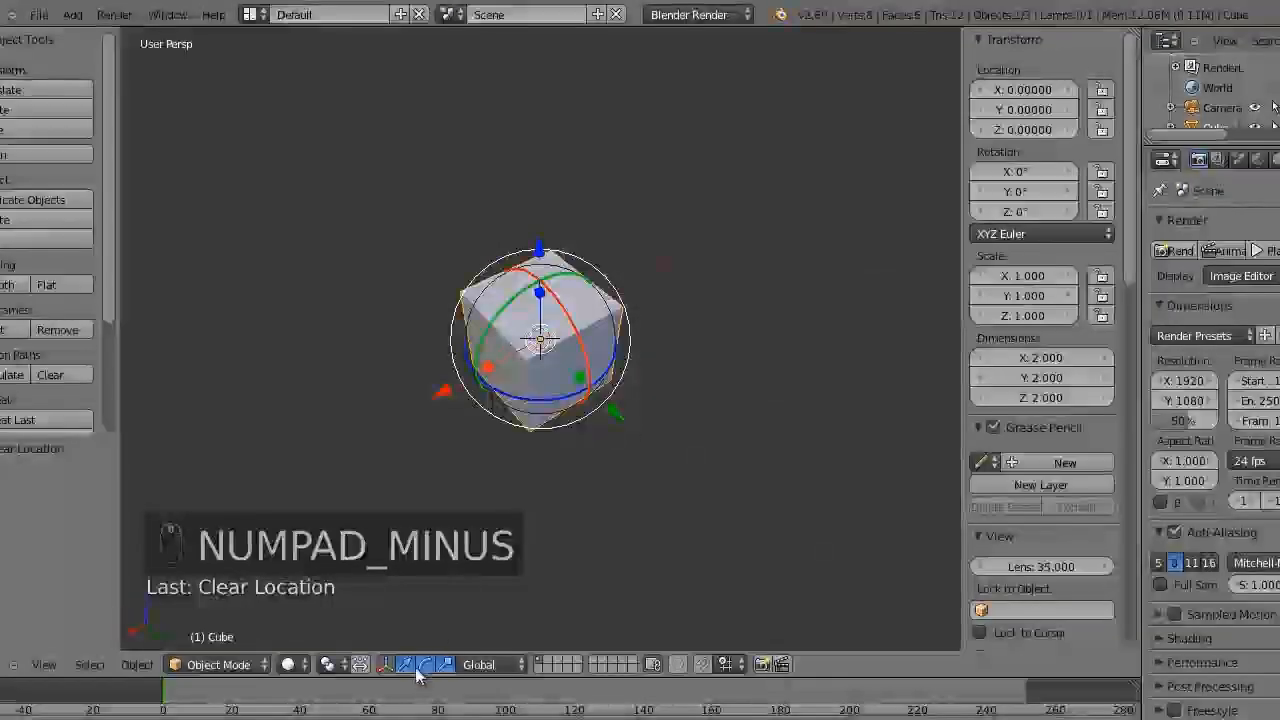
Turn the manipulator modes off, and enable translate, rotate and scale together again
left_click(446, 665)
left_click(446, 664, "shift")
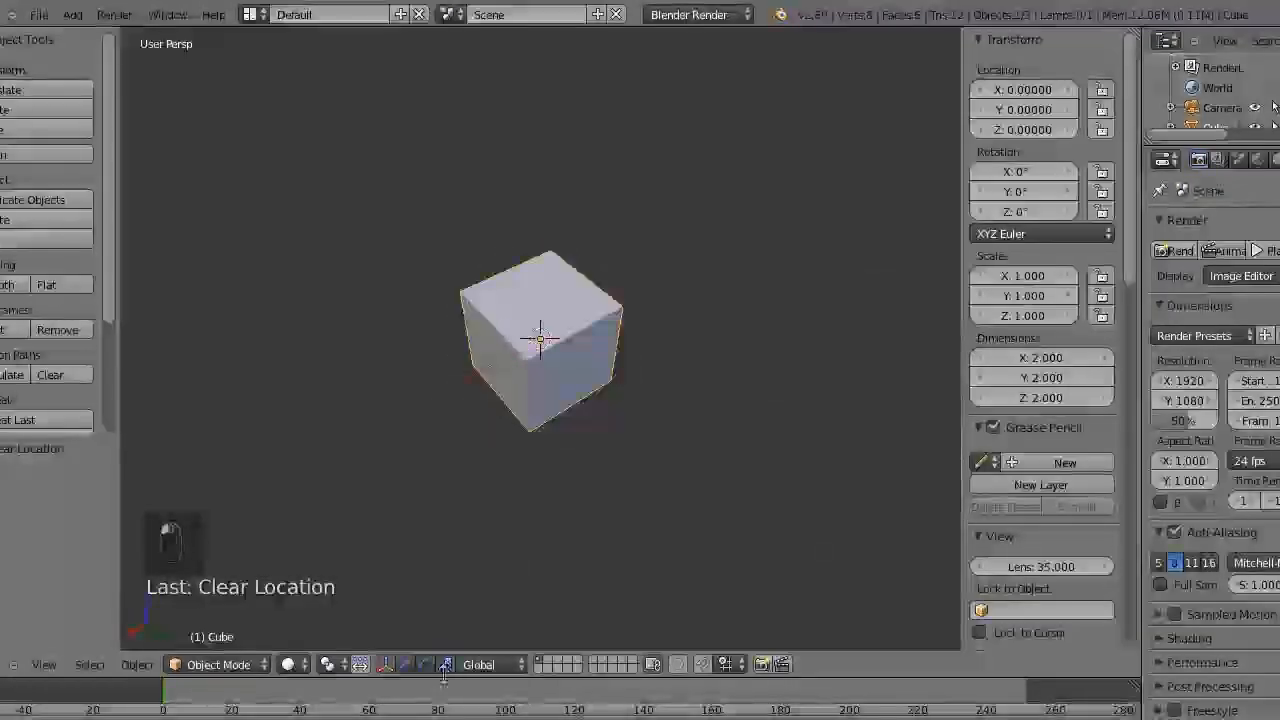
left_click(406, 664)
left_click(425, 664, "shift")
left_click(446, 664, "shift")
Use the combined manipulator to move the cube about 0.62 along Y, scale it about 1.32 in Y and rotate it about -24.7° around Z
scroll(603, 512, "up", 2)
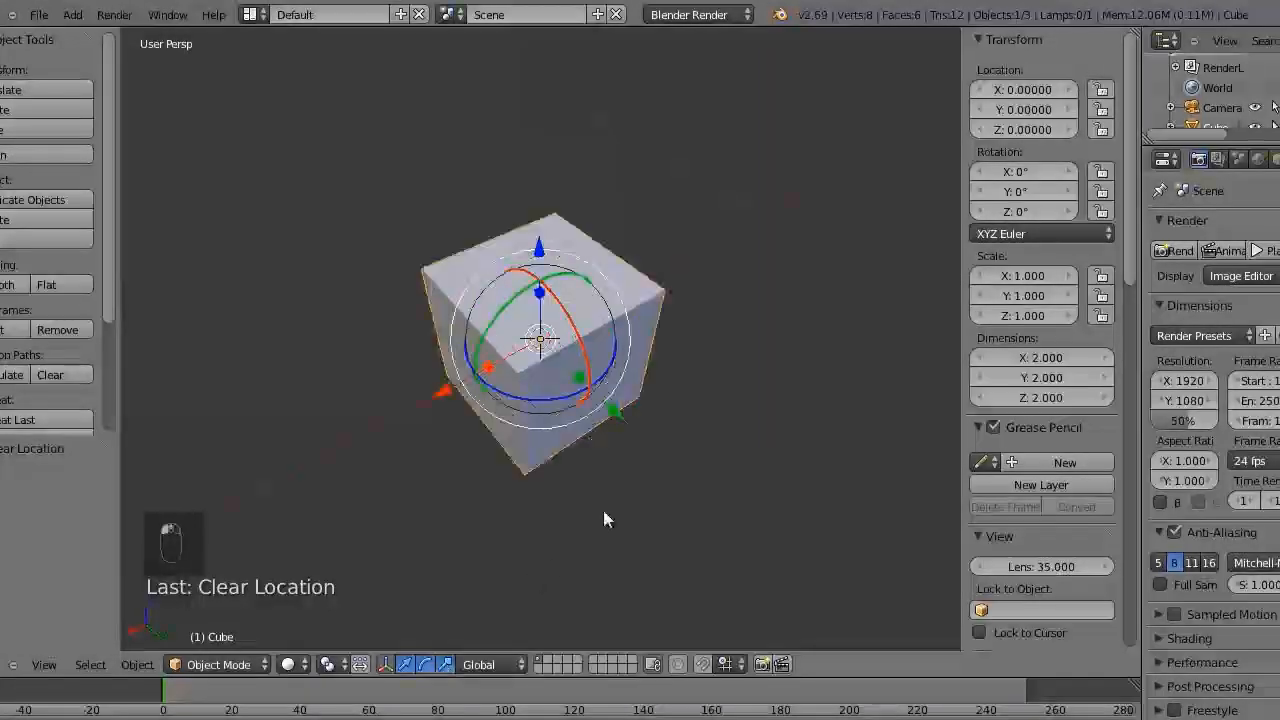
middle_click_drag(654, 483, 432, 443)
left_click_drag(434, 376, 402, 380)
left_click_drag(473, 410, 463, 489)
middle_click_drag(346, 506, 428, 646)
Switch the cube's manipulator to translate only
left_click(408, 667)
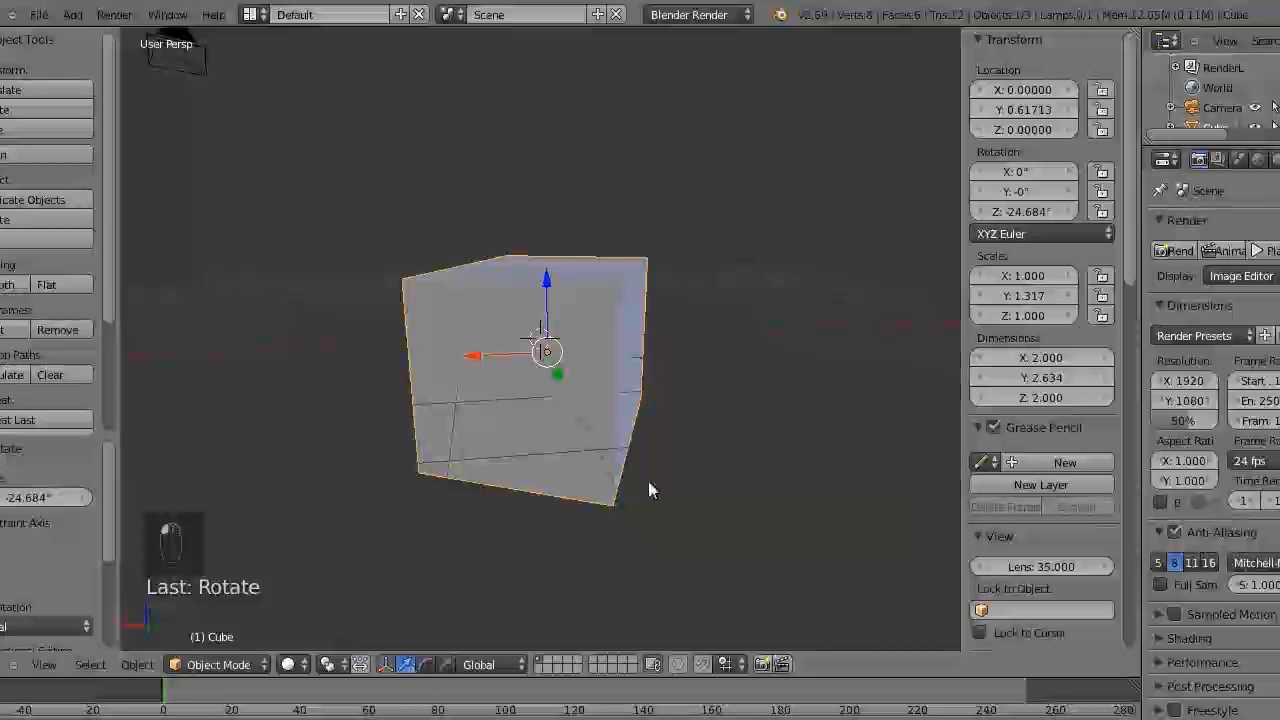
middle_click_drag(649, 490, 503, 537)
middle_click_drag(754, 457, 882, 471)
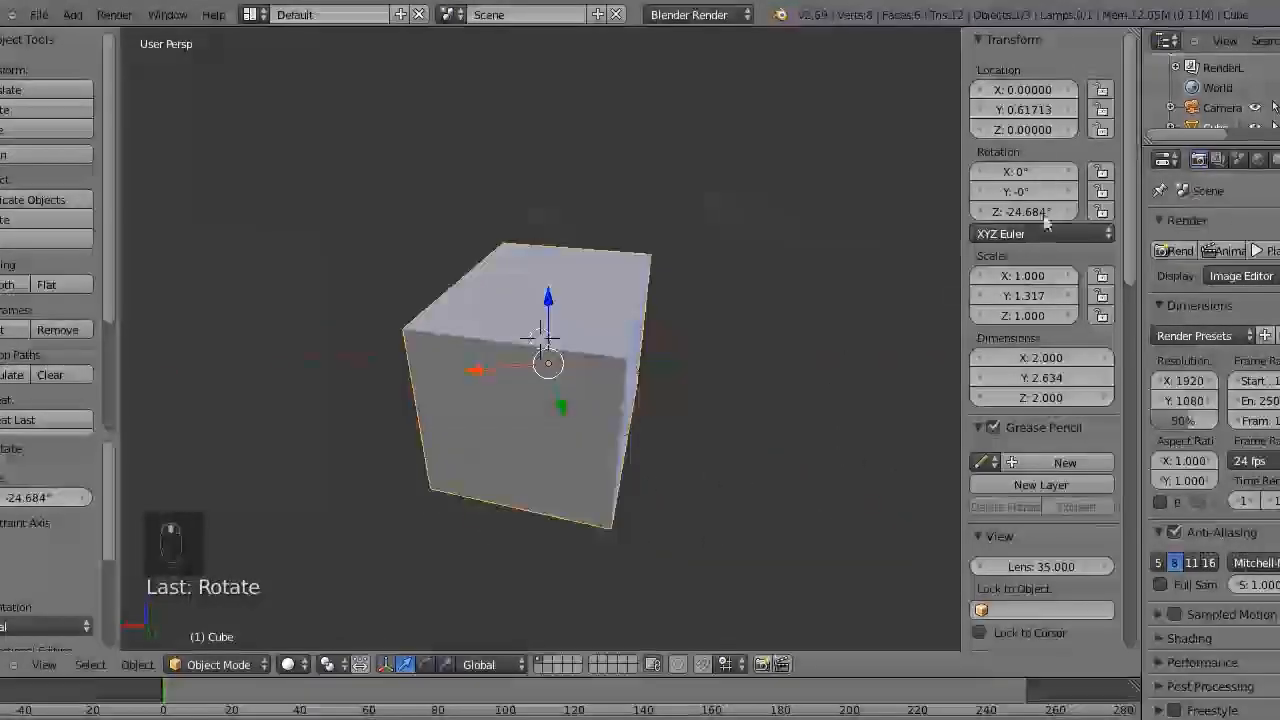
Hide the transform properties and the tool shelf to enlarge the 3D viewport
key("n")
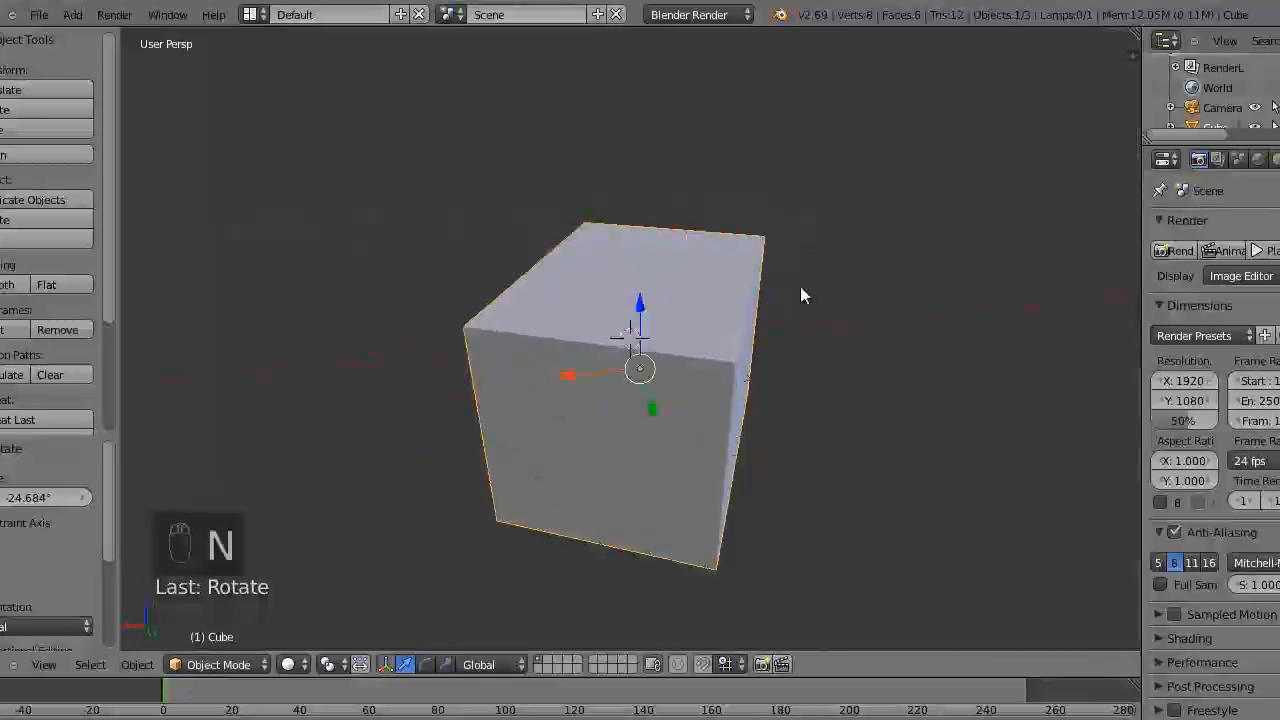
scroll(820, 310, "down", 1)
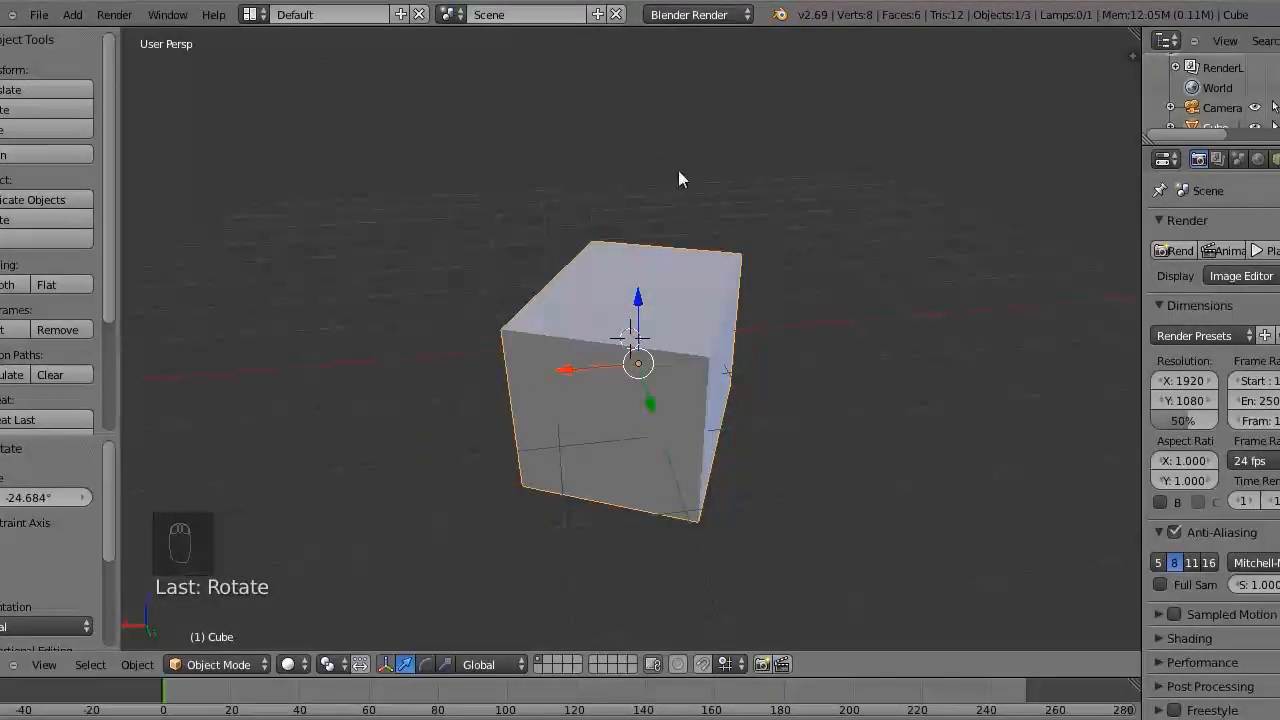
middle_click_drag(678, 179, 565, 236)
left_click_drag(107, 70, 134, 32)
key("t")
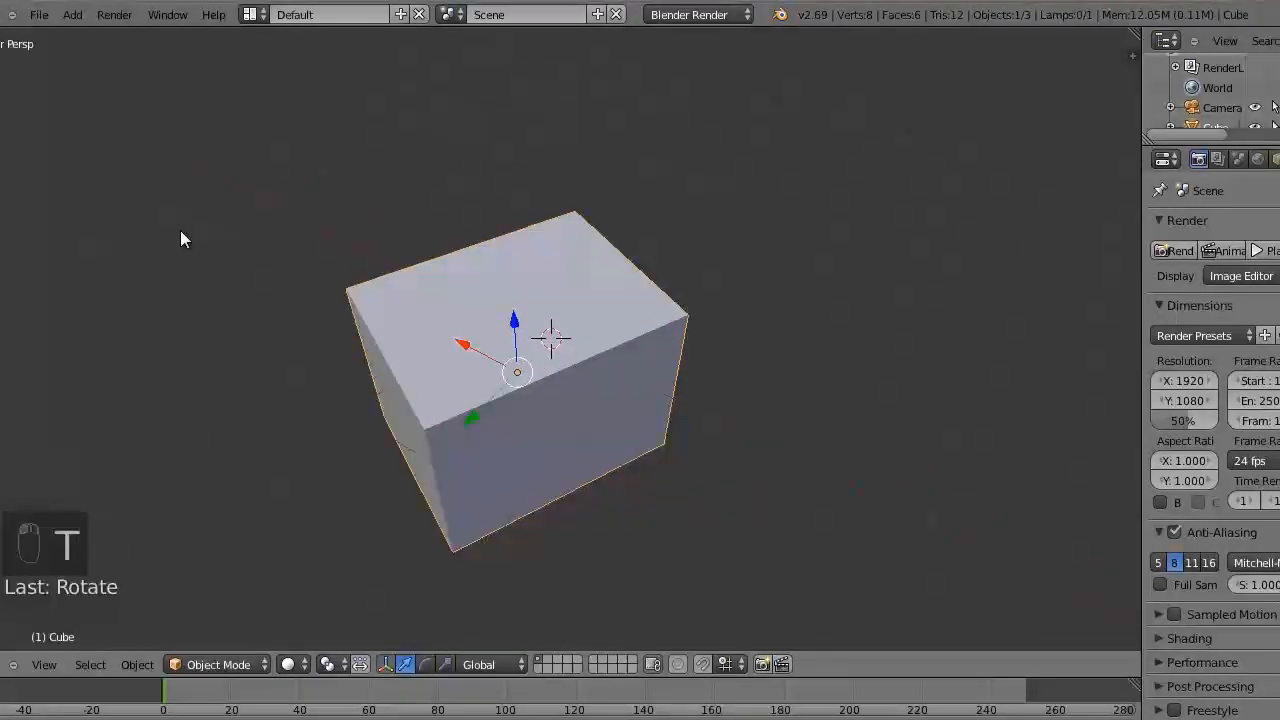
scroll(737, 457, "down", 2)
middle_click_drag(671, 449, 677, 484)
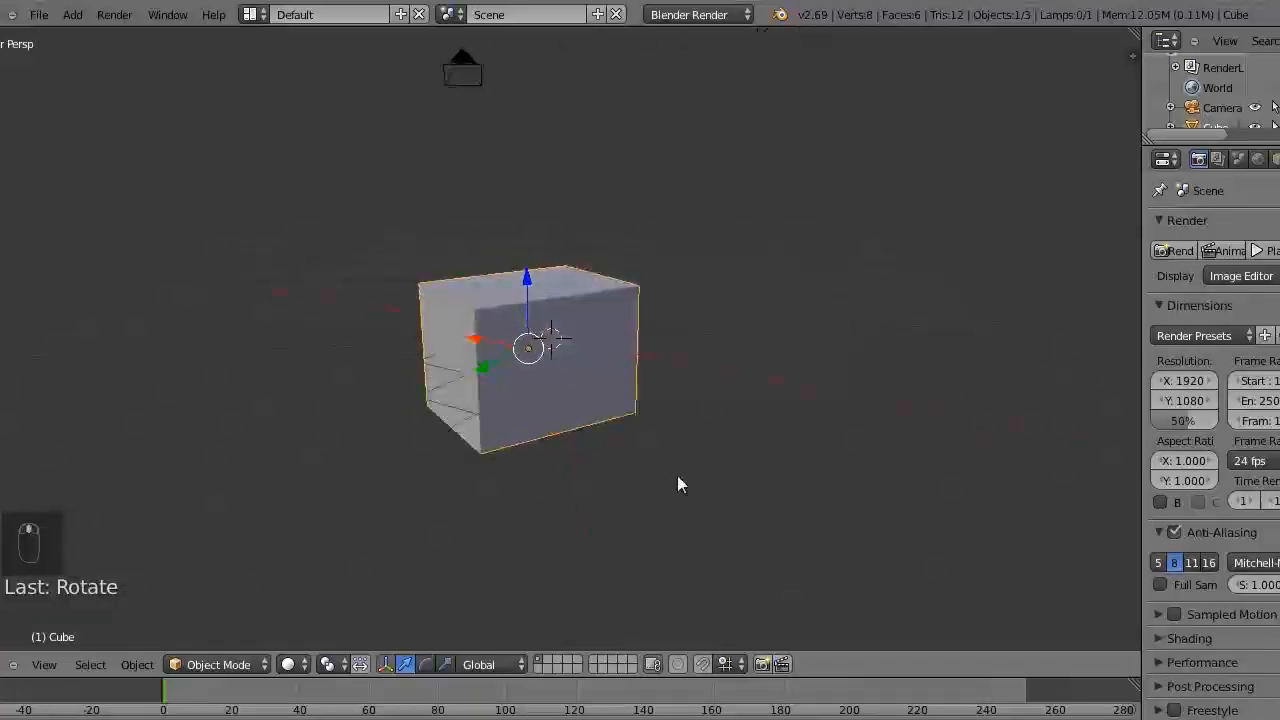
Clear the cube's location, rotation and scale back to their defaults
key("alt+g")
key("alt+r")
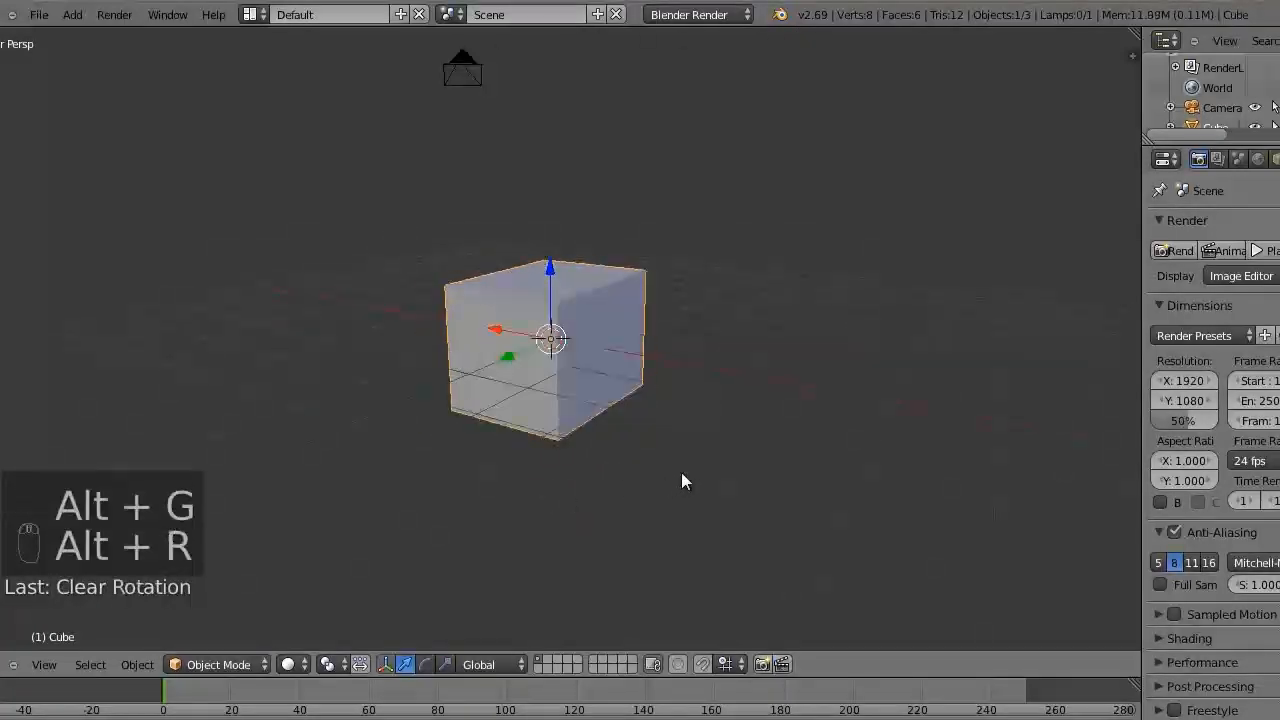
key("alt+s")
middle_click_drag(661, 474, 575, 480)
scroll(585, 469, "up", 3)
scroll(519, 515, "up", 2)
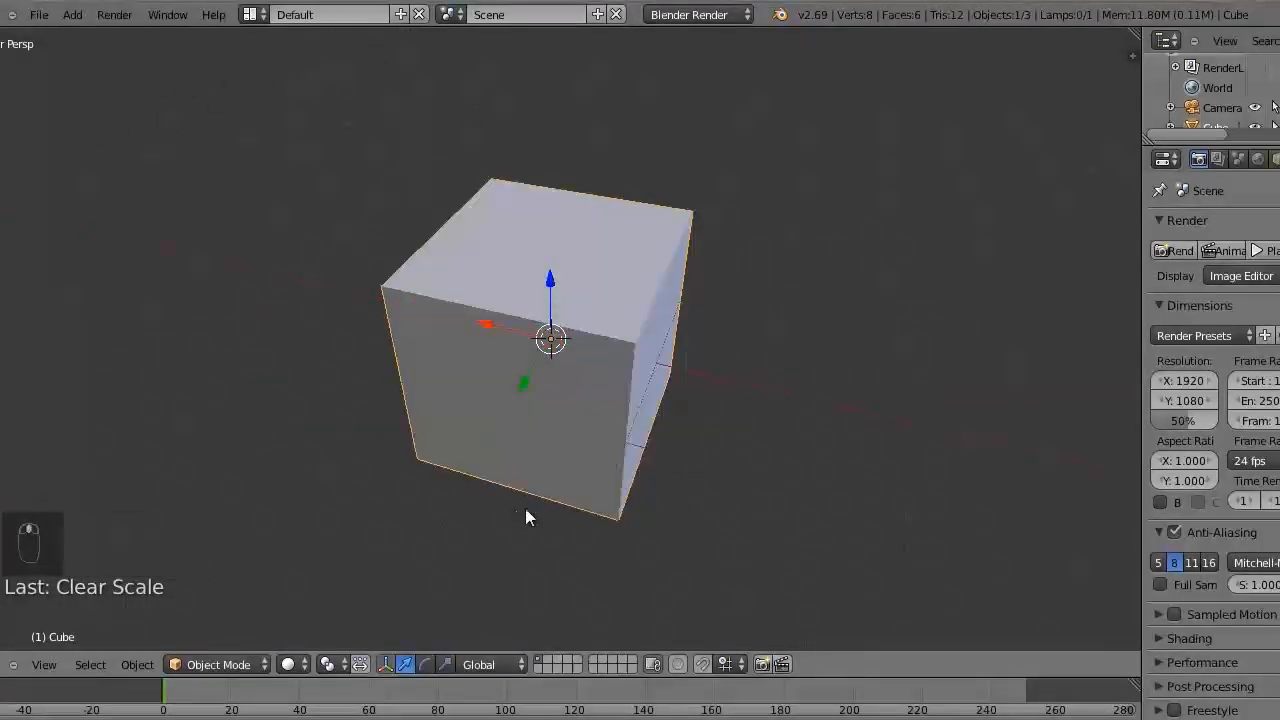
Examine the cube and its translate axes from several angles and distances
middle_click_drag(712, 507, 540, 423)
middle_click_drag(429, 494, 747, 494)
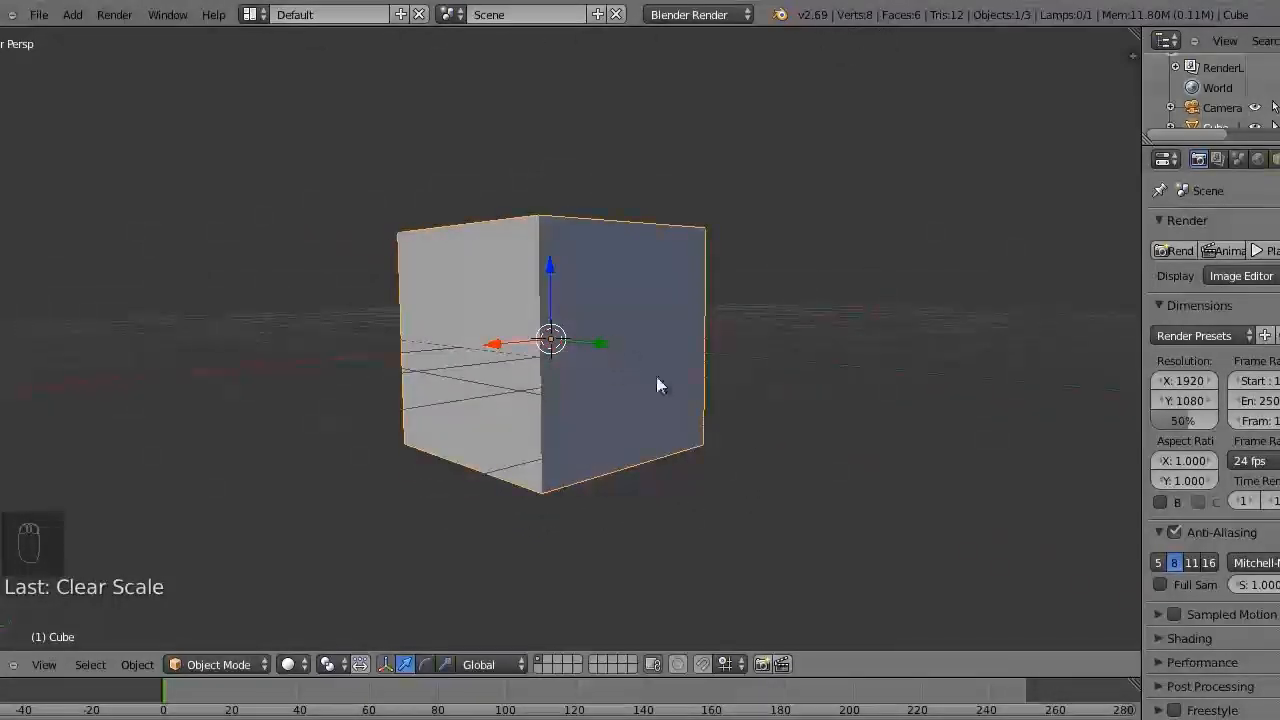
middle_click_drag(628, 352, 612, 466)
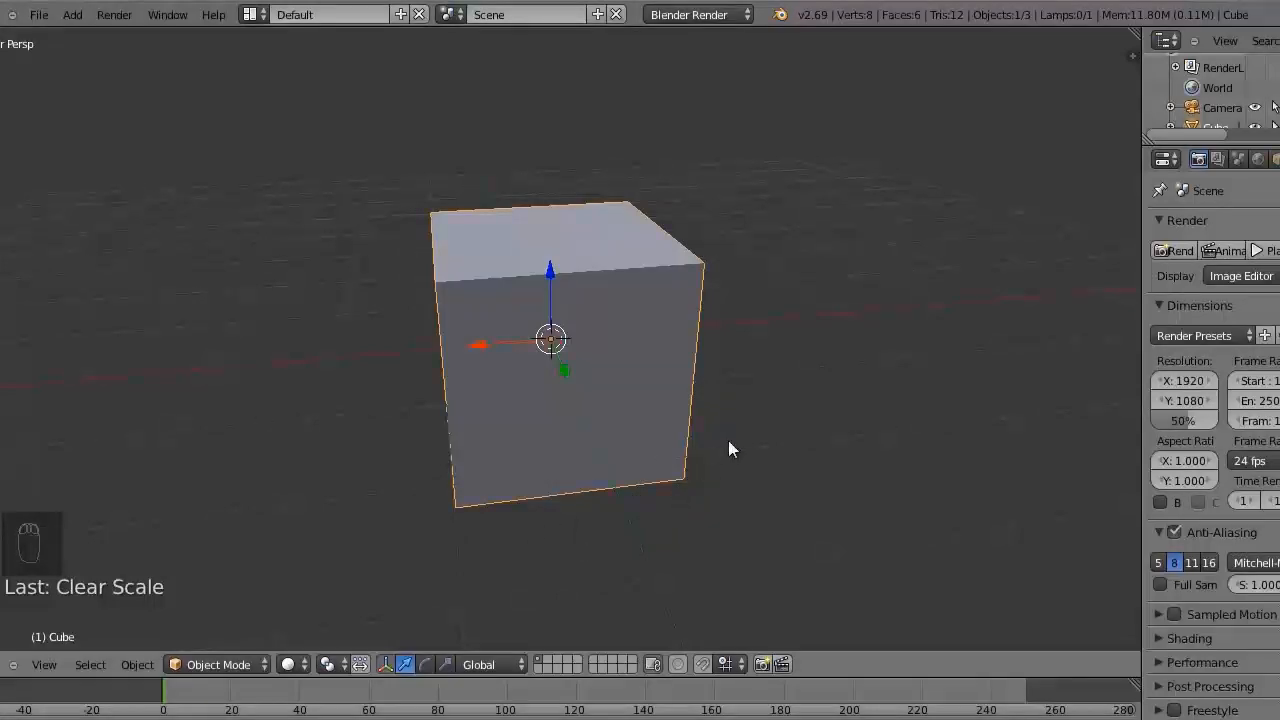
scroll(728, 440, "down", 5)
middle_click_drag(648, 470, 669, 381)
middle_click_drag(602, 494, 568, 445)
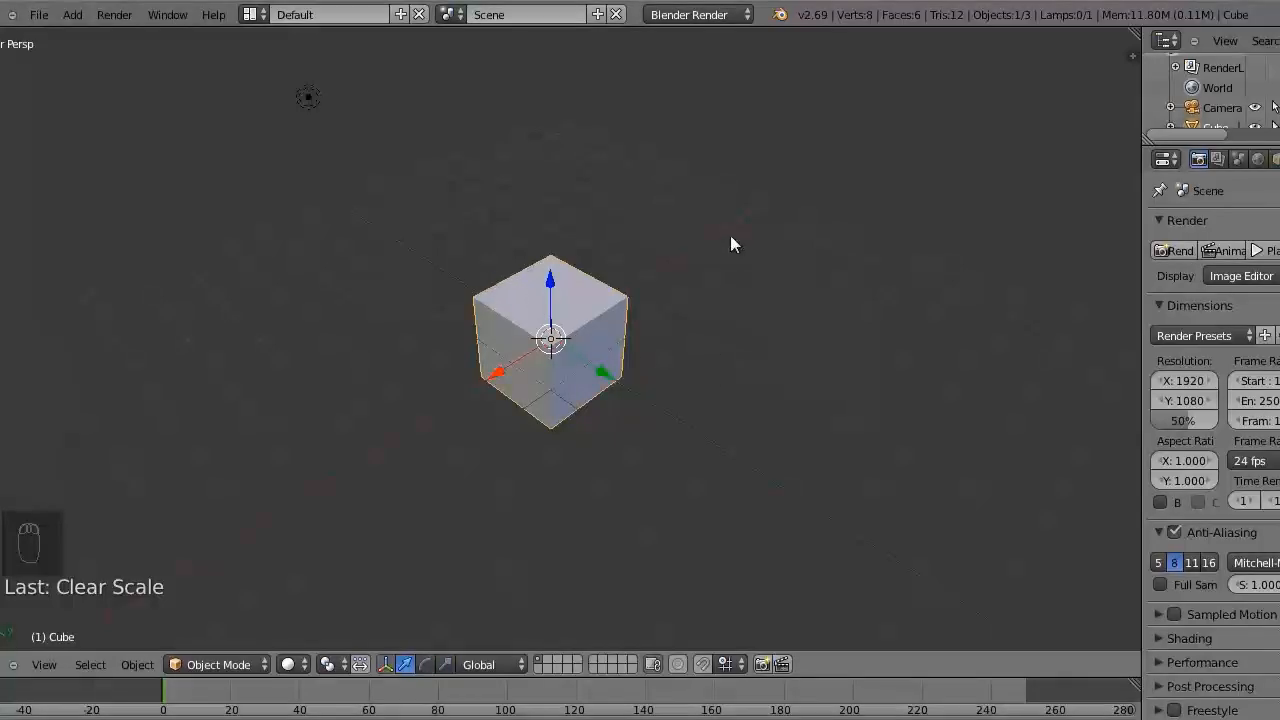
middle_click_drag(628, 483, 654, 454)
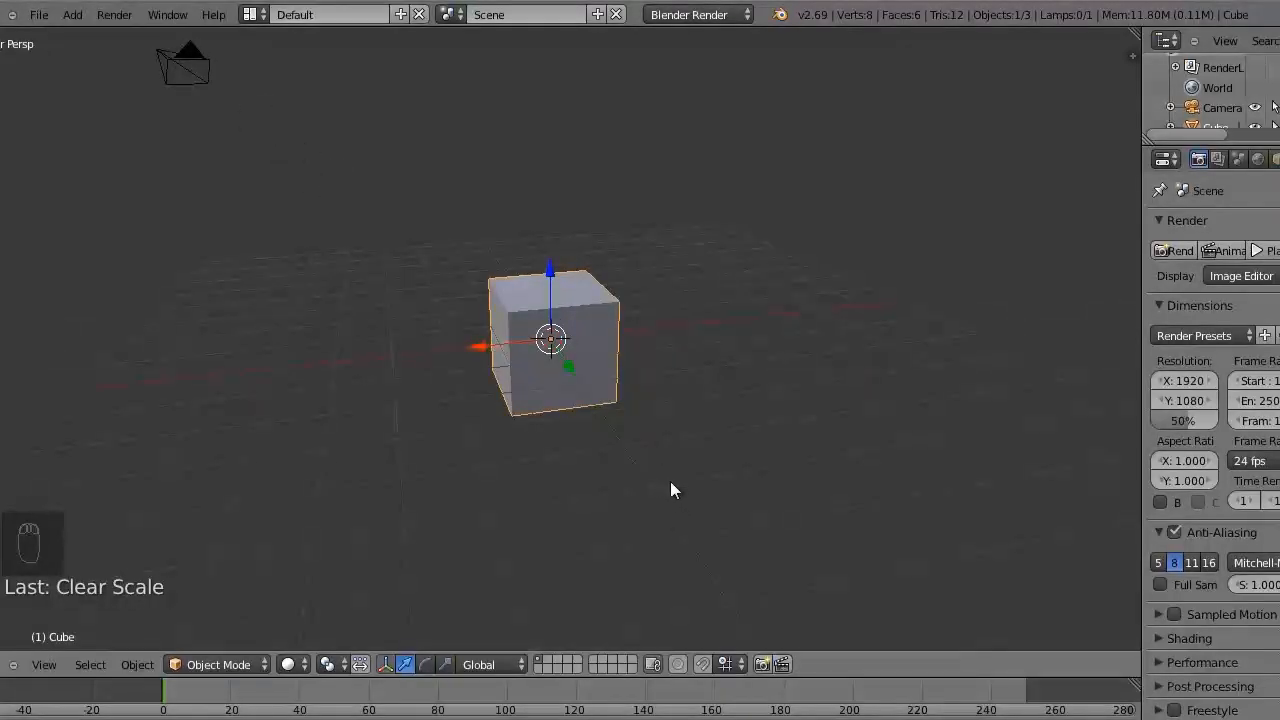
Move the cube straight up along the global Z axis, clear above the world origin
middle_click_drag(670, 460, 585, 274)
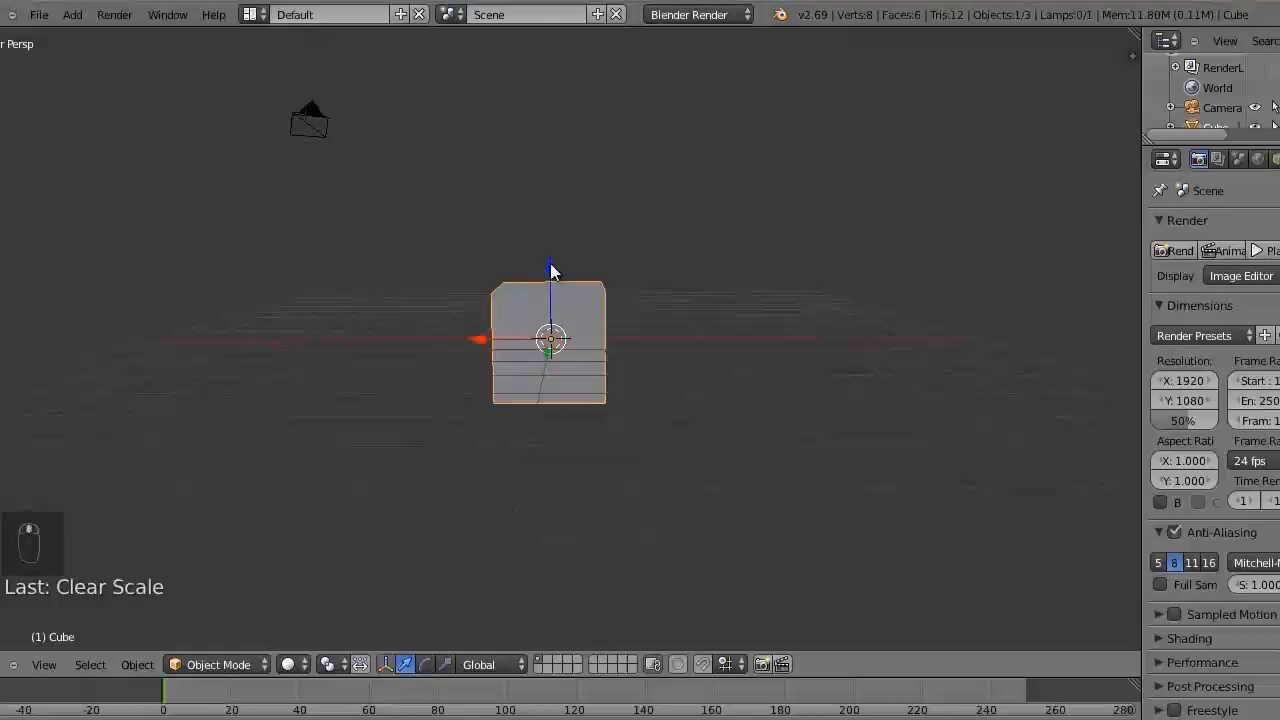
key("g")
middle_click(556, 270)
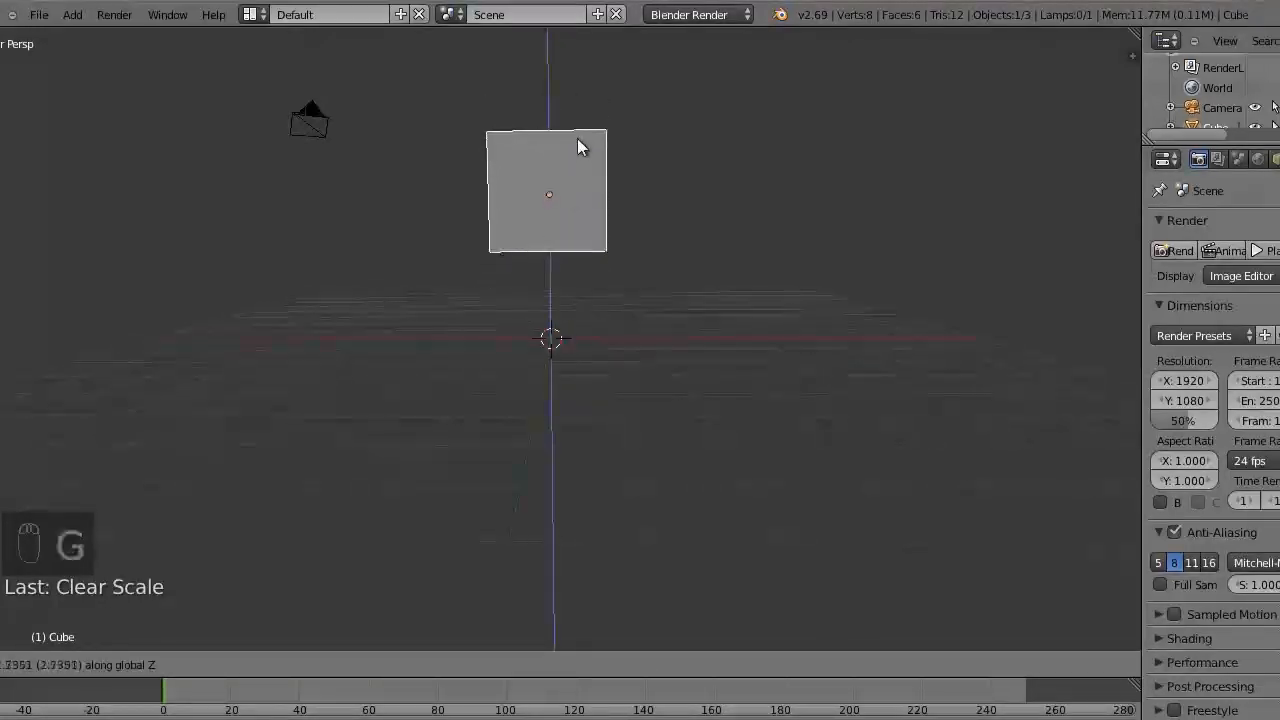
left_click(578, 142)
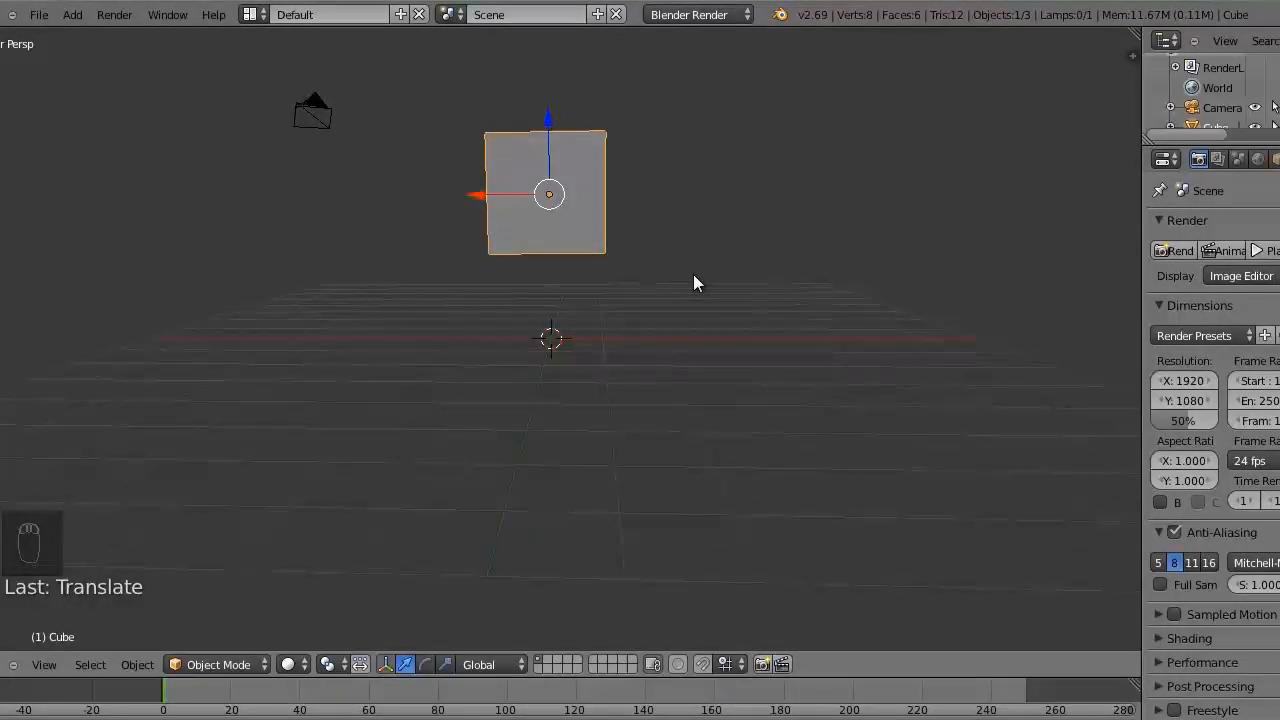
Set the transform orientation to Local
middle_click_drag(744, 272, 482, 497)
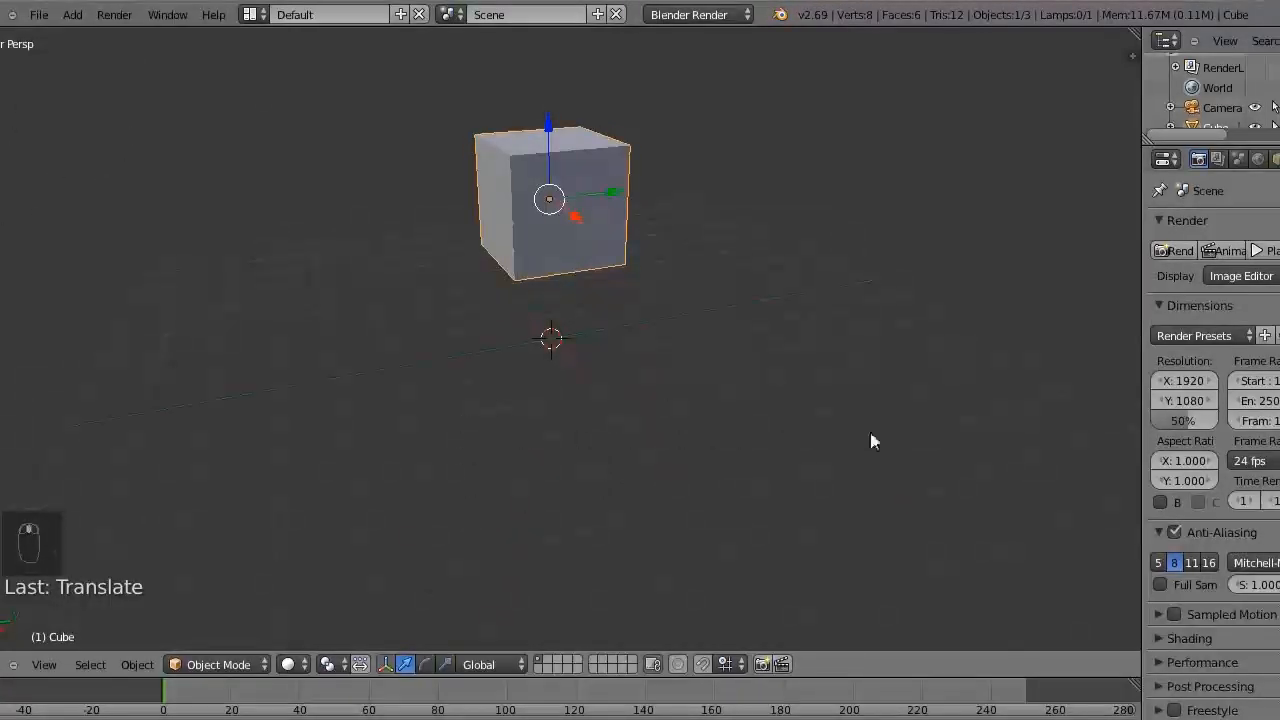
middle_click_drag(484, 348, 583, 334)
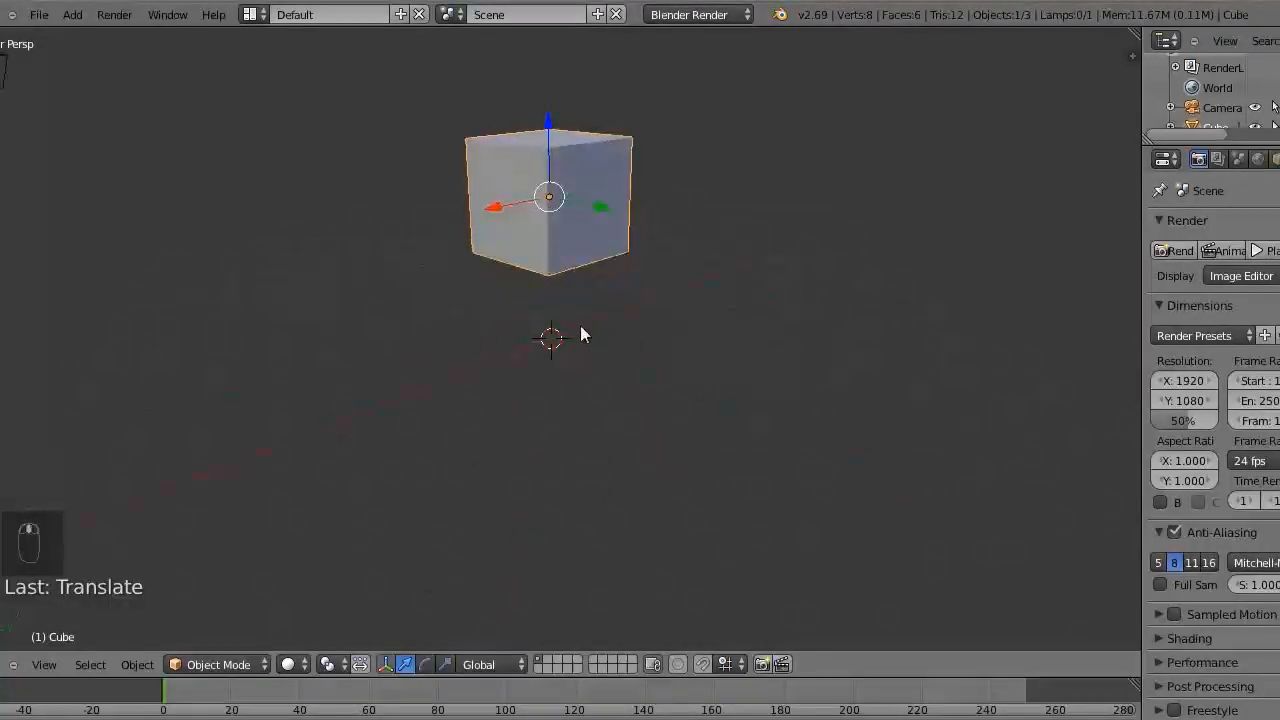
middle_click_drag(369, 343, 495, 363)
middle_click_drag(405, 371, 535, 520)
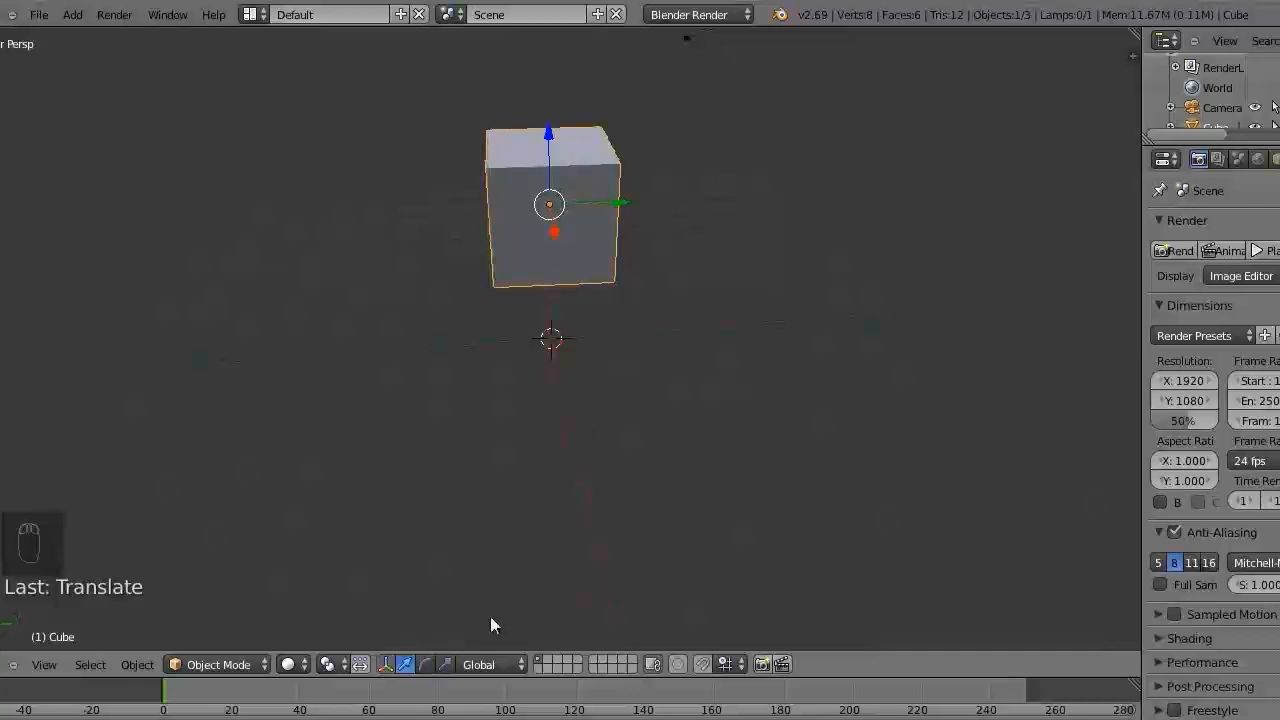
left_click(495, 665)
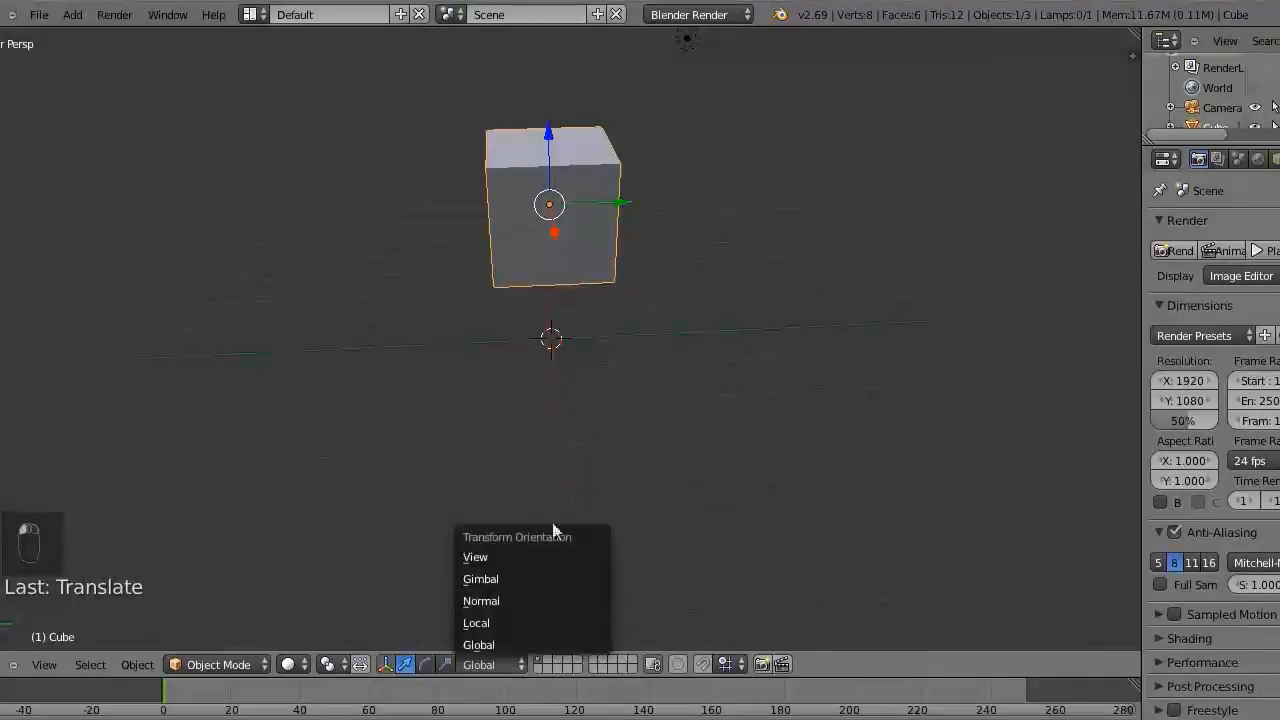
key("g")
right_click(576, 470)
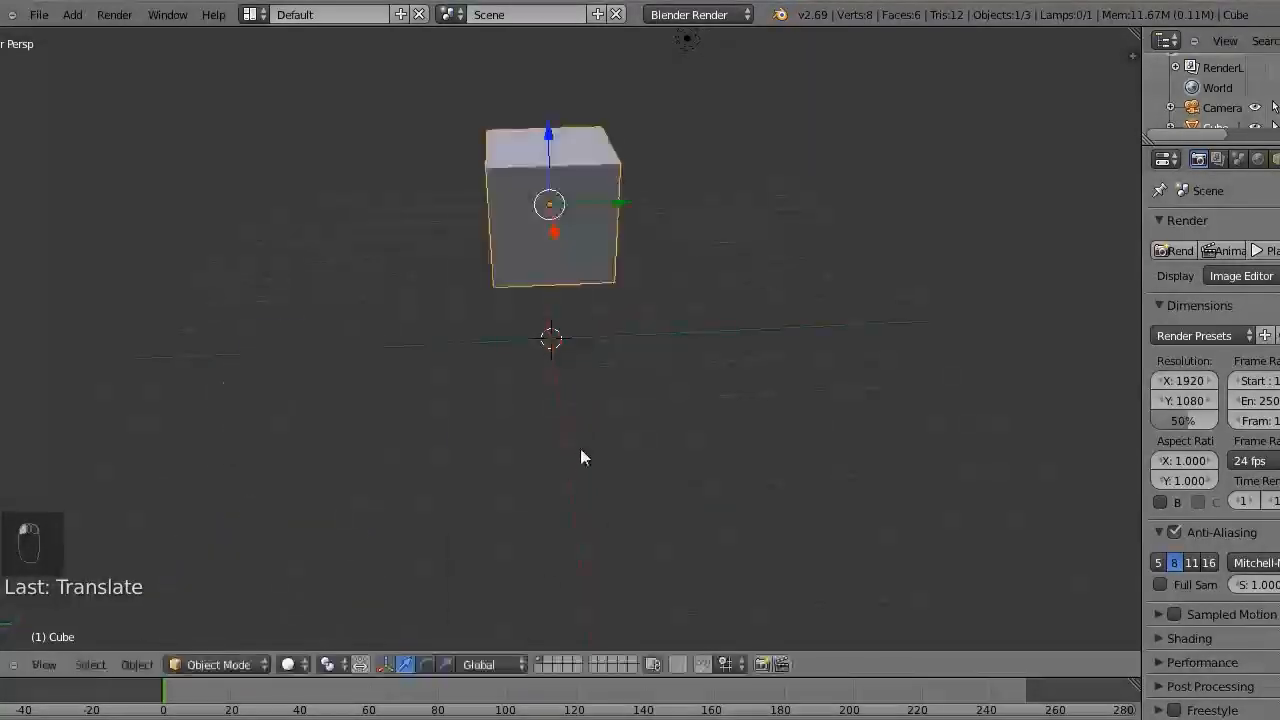
left_click(492, 664)
left_click(497, 622)
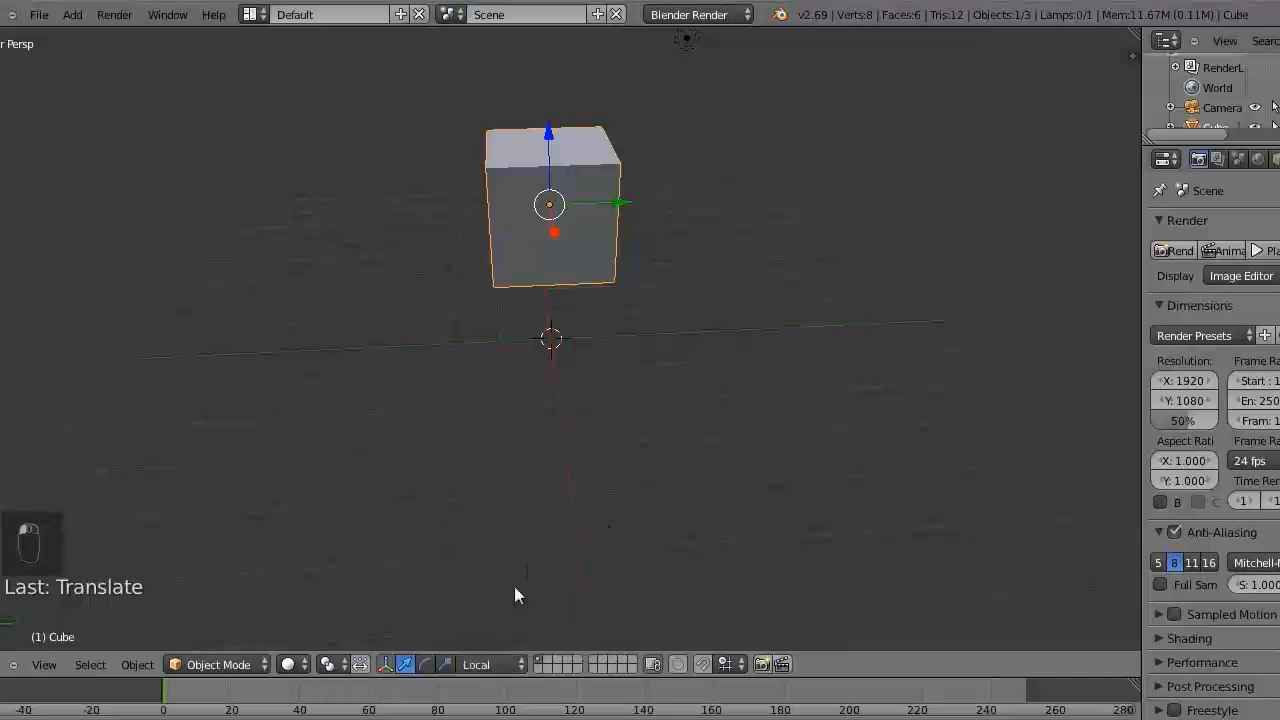
Rotate the cube about 44° around the global Y axis
key("Left")
middle_click_drag(740, 318, 557, 408)
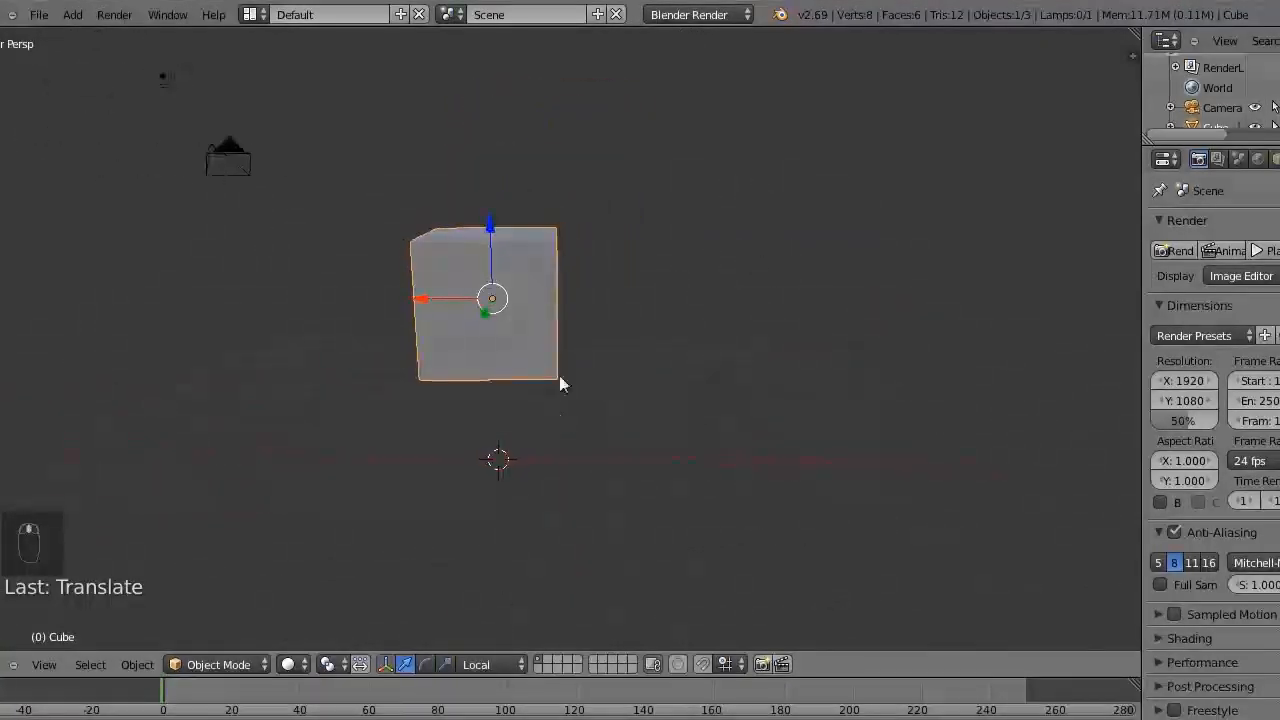
key("r")
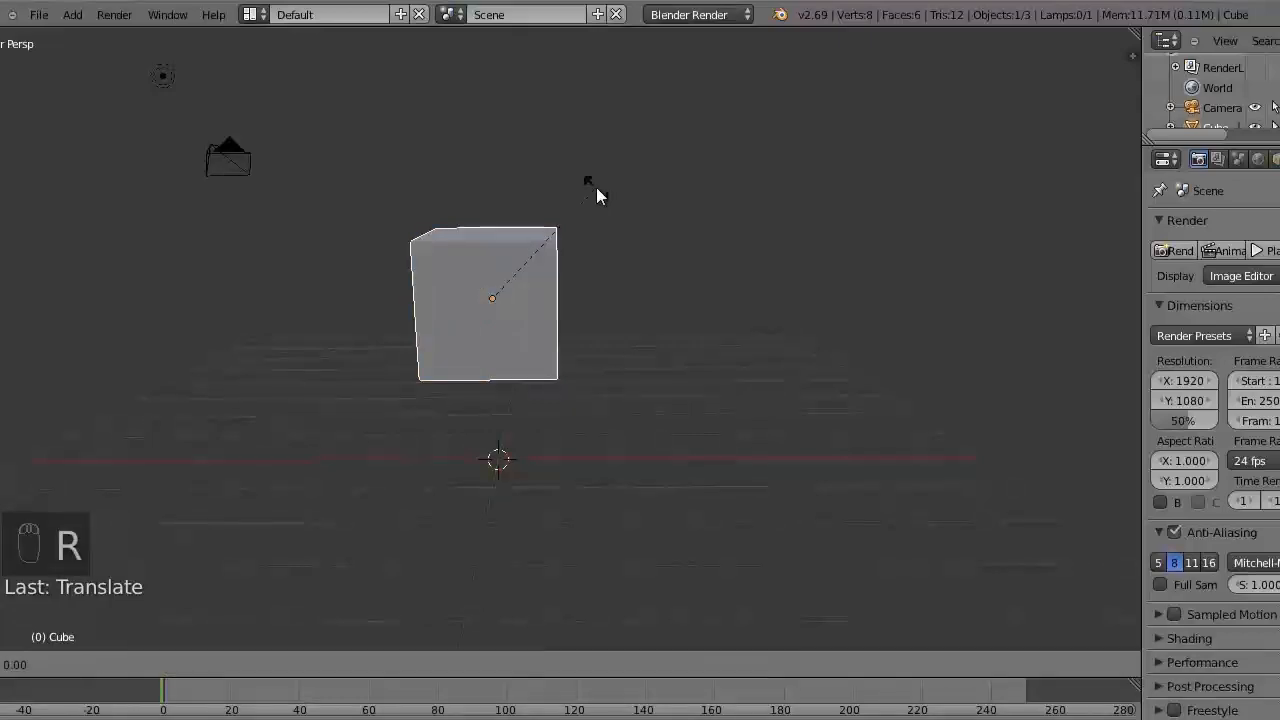
key("y")
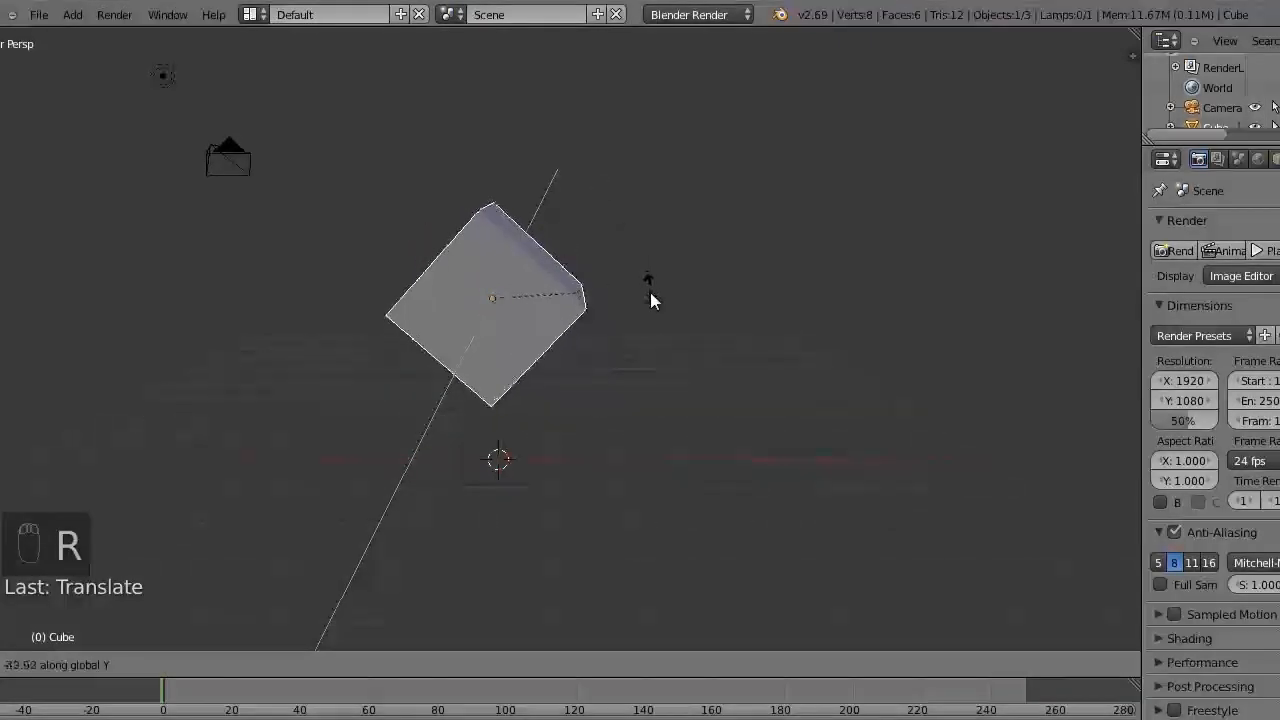
left_click(650, 293)
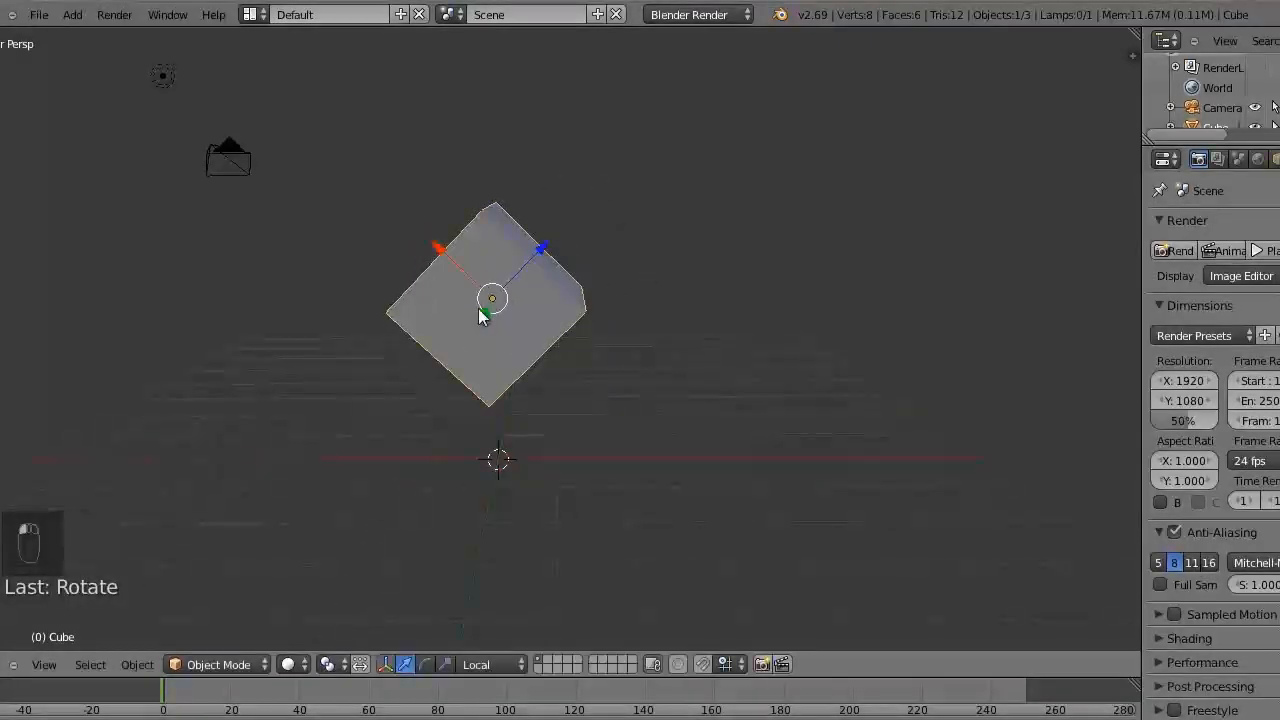
Try to rotate the cube about the X axis, switching the axis constraint from global to local
middle_click_drag(637, 240, 528, 278)
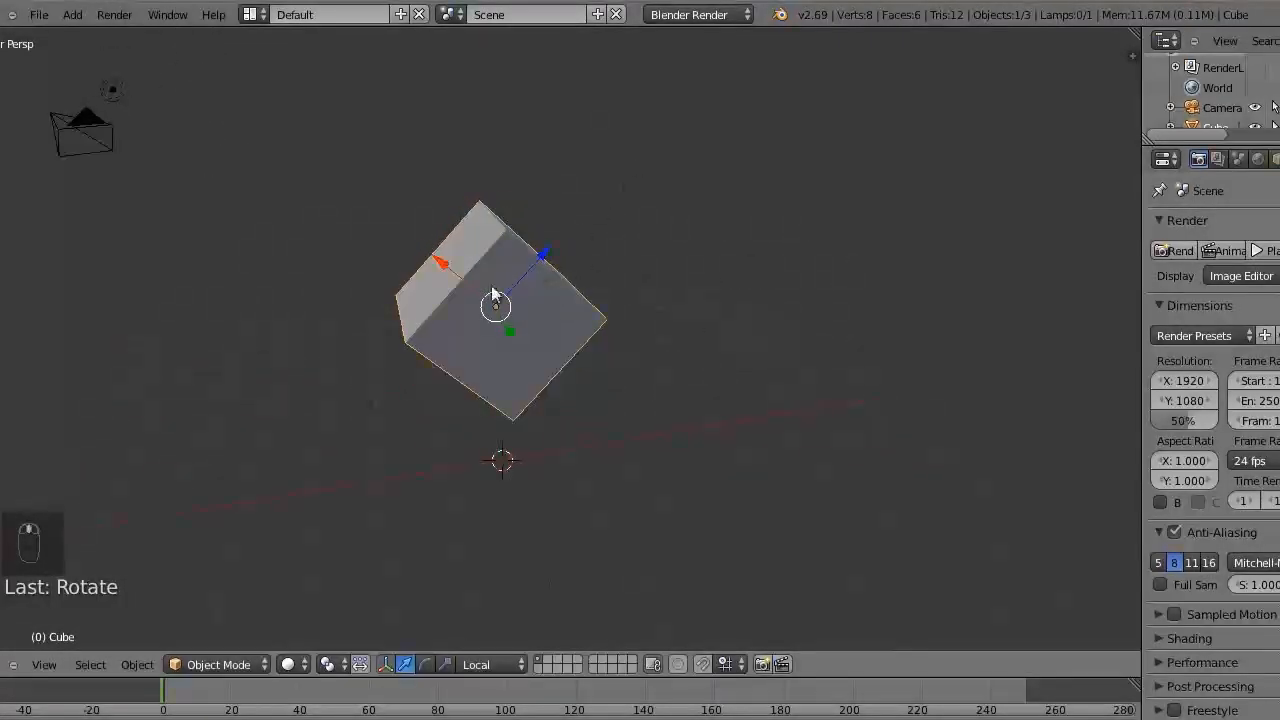
middle_click_drag(670, 313, 548, 337)
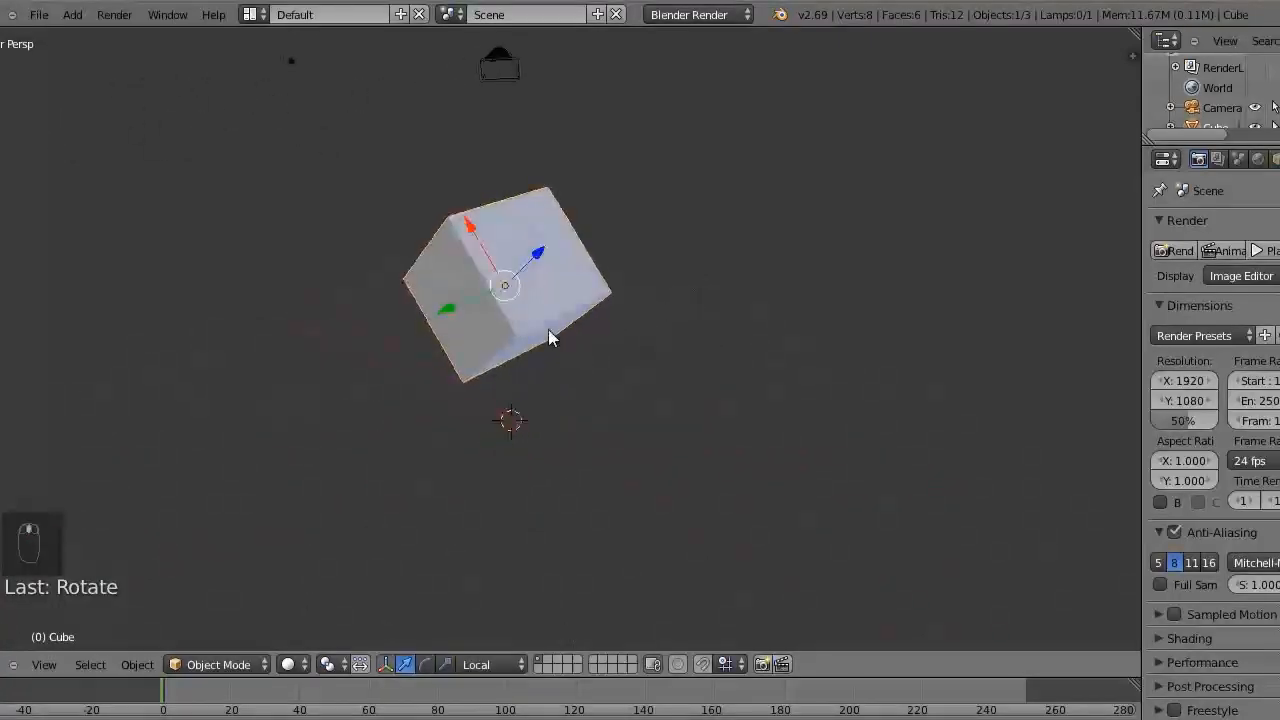
key("r")
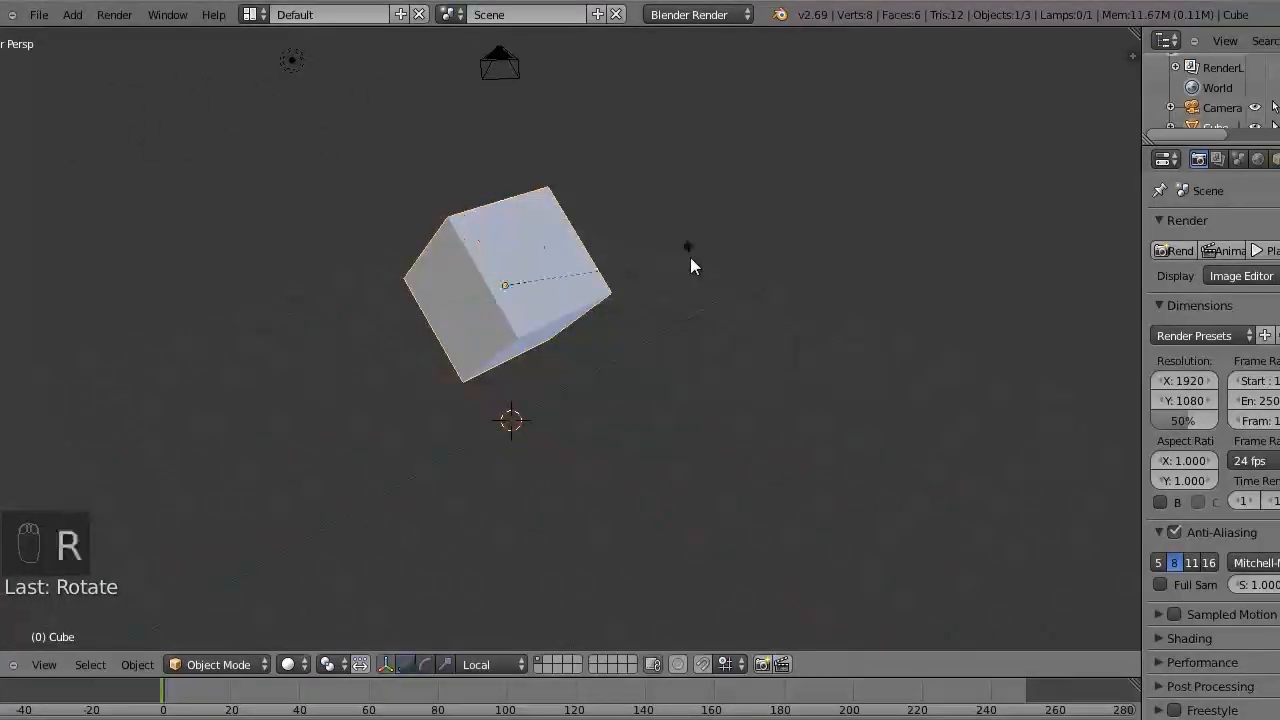
key("x")
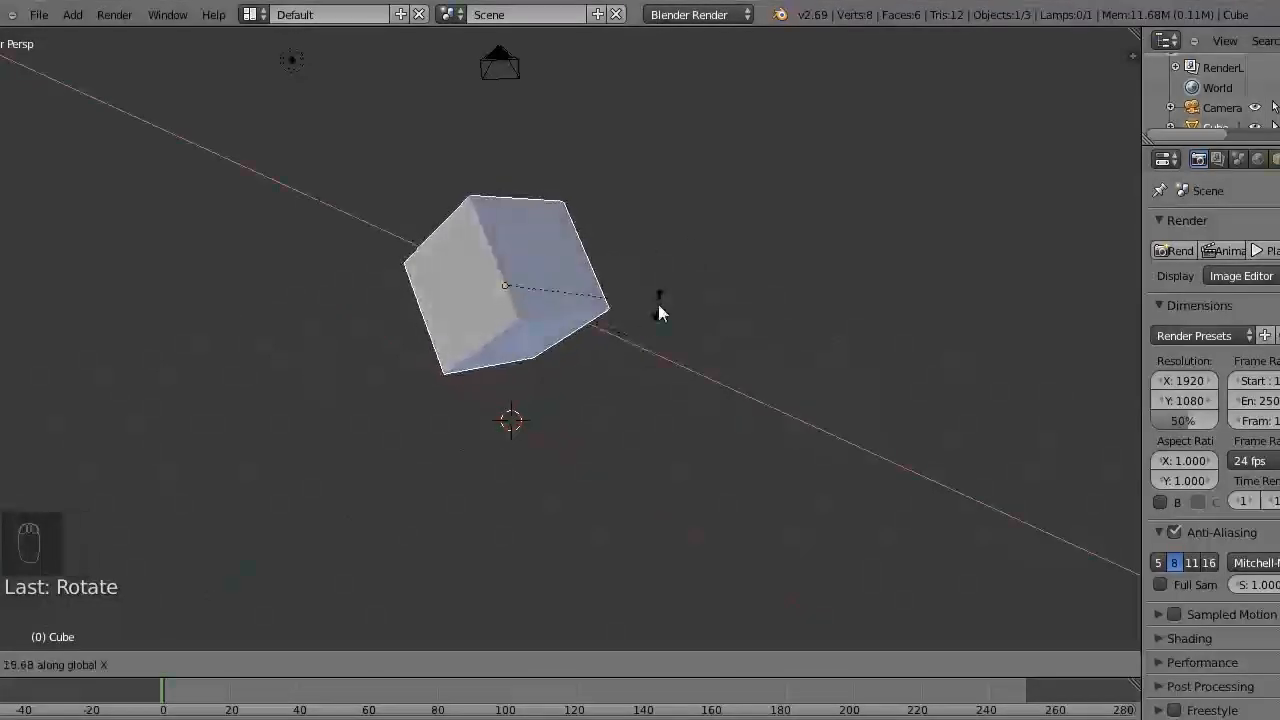
key("x")
left_click(660, 351)
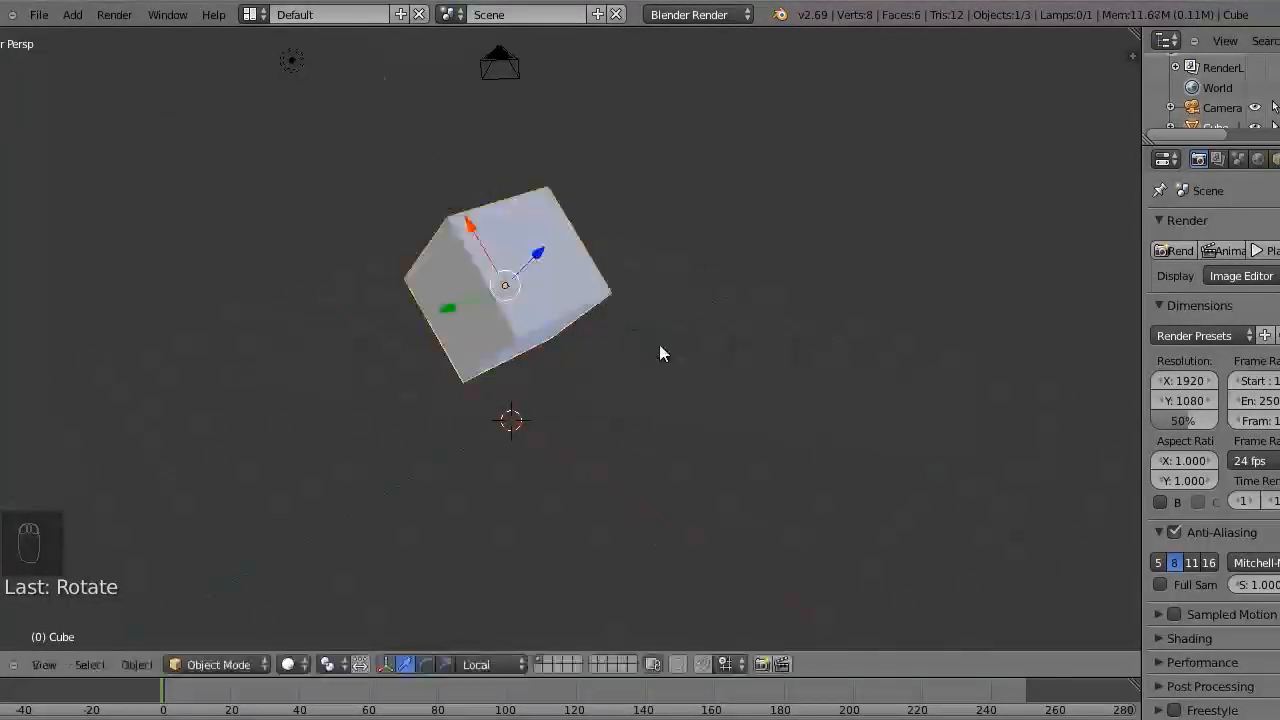
Rotate the cube around its local X axis with the rotate manipulator, returning to the translate manipulator after each turn
left_click(426, 662)
mouse_move(500, 270)
left_mouse_down()
mouse_move(478, 277)
mouse_move(511, 267)
left_mouse_up()
left_click(405, 664)
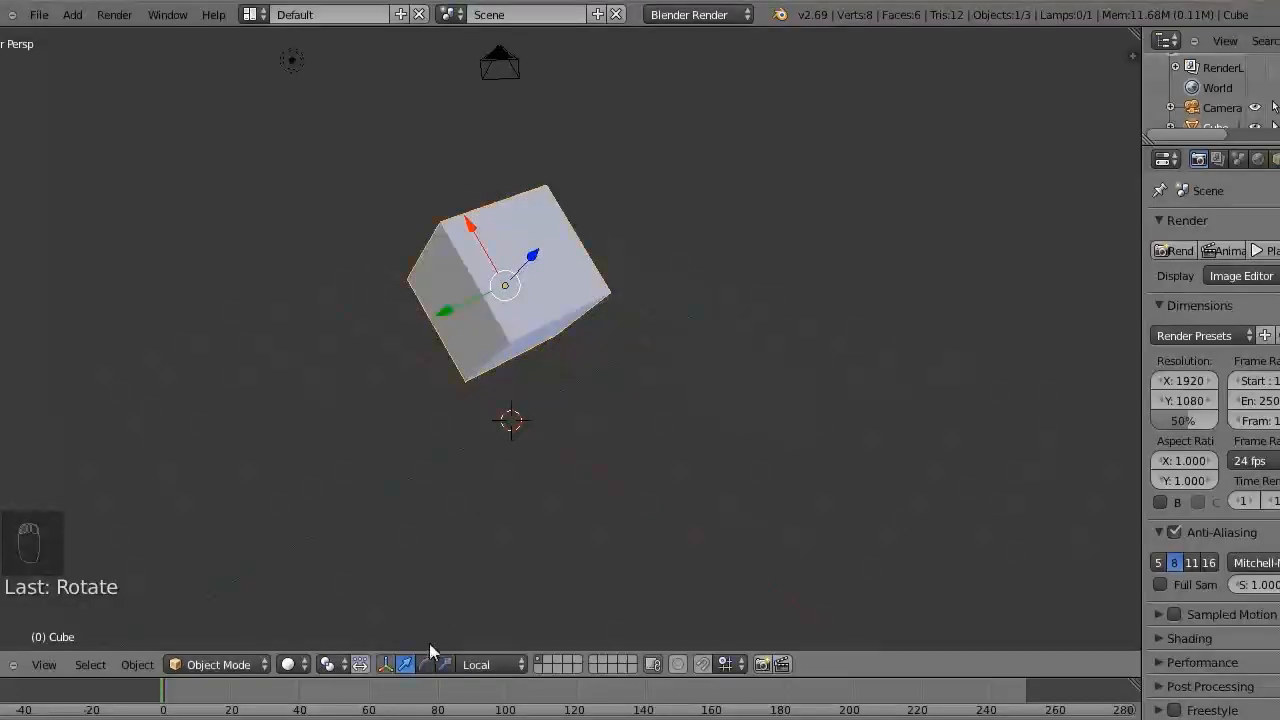
left_click(425, 664)
left_click_drag(491, 278, 506, 346)
left_click(405, 664)
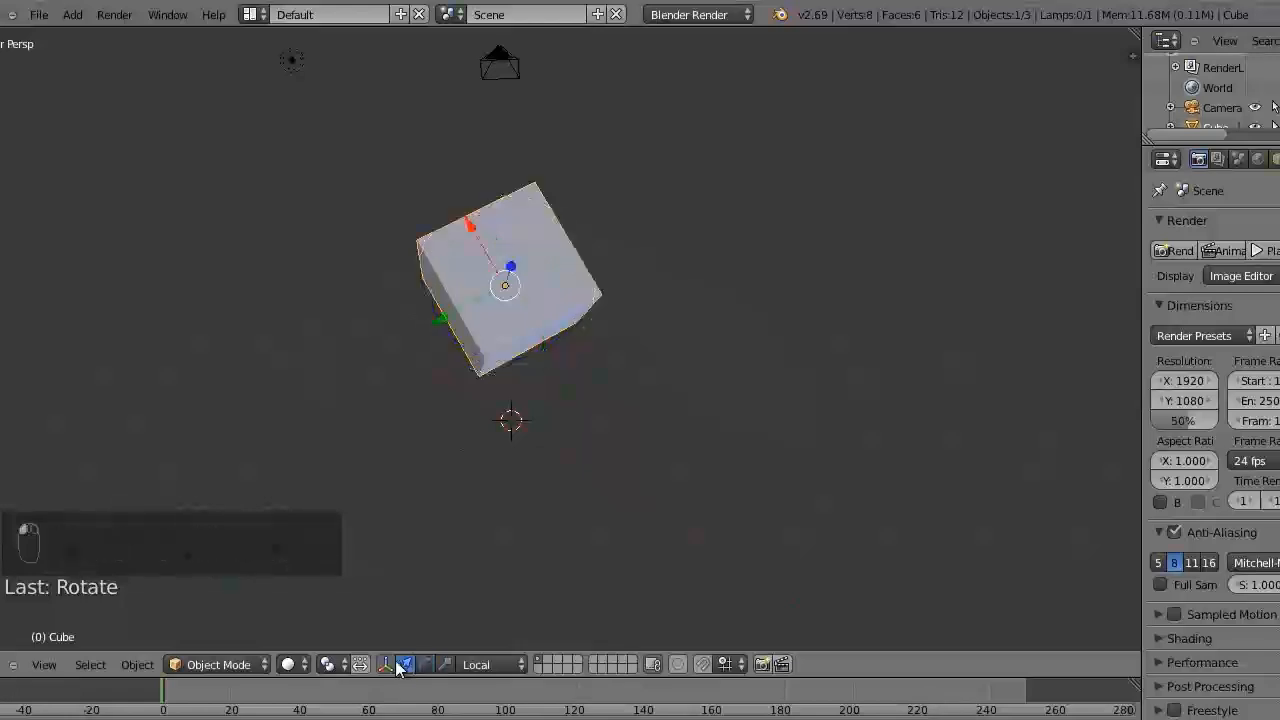
Clear the cube's location and rotation to return it to the world origin unrotated
middle_click_drag(506, 343, 447, 303)
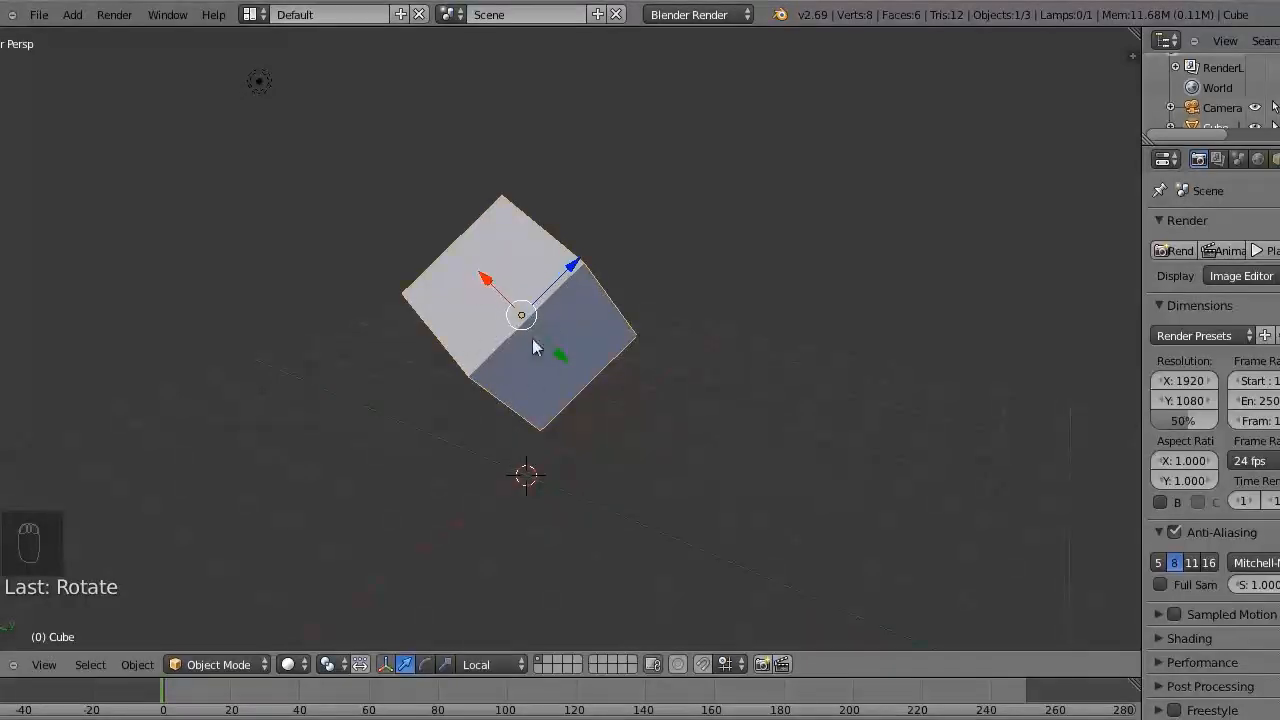
middle_click_drag(553, 288, 437, 297)
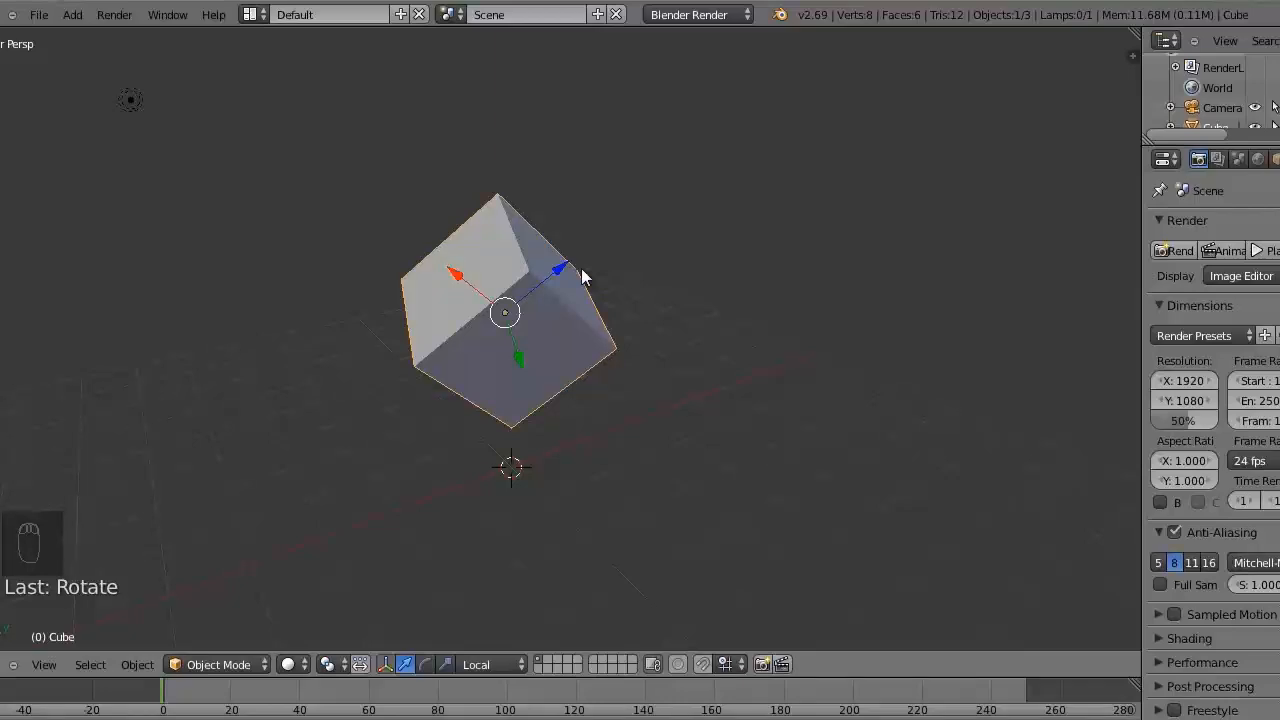
middle_click_drag(623, 297, 566, 340)
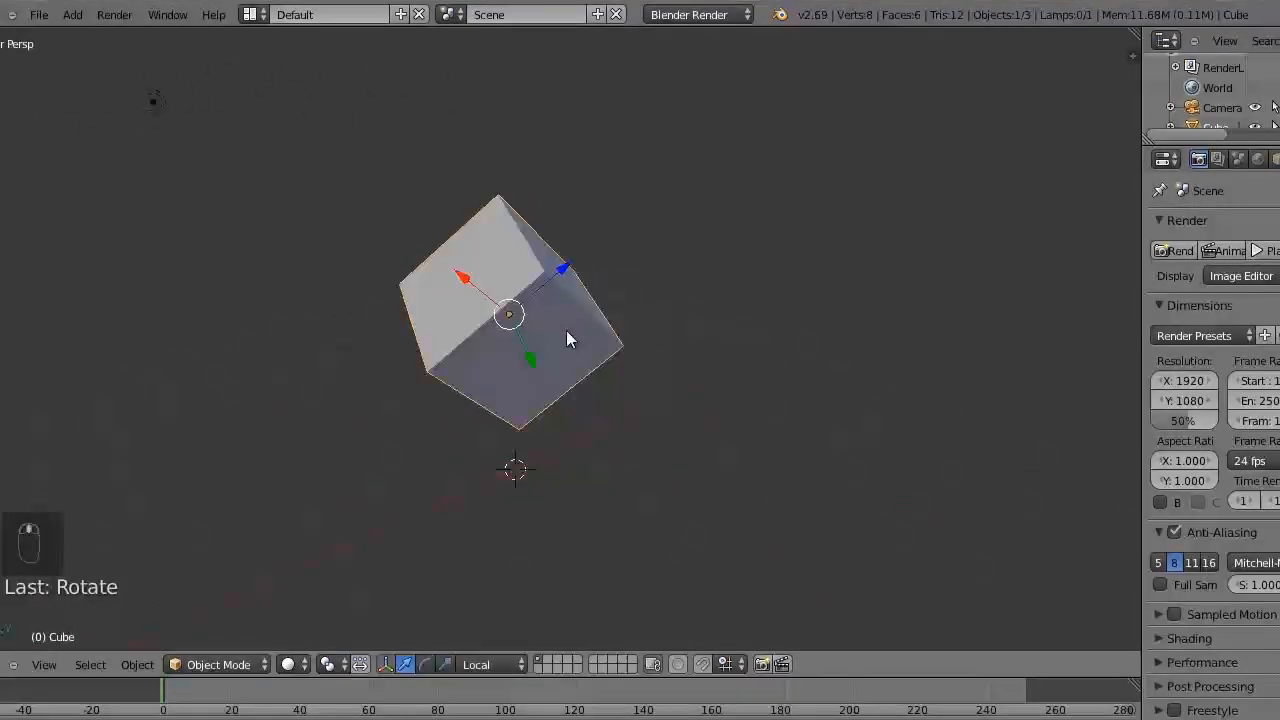
key("alt+g")
key("alt+r")
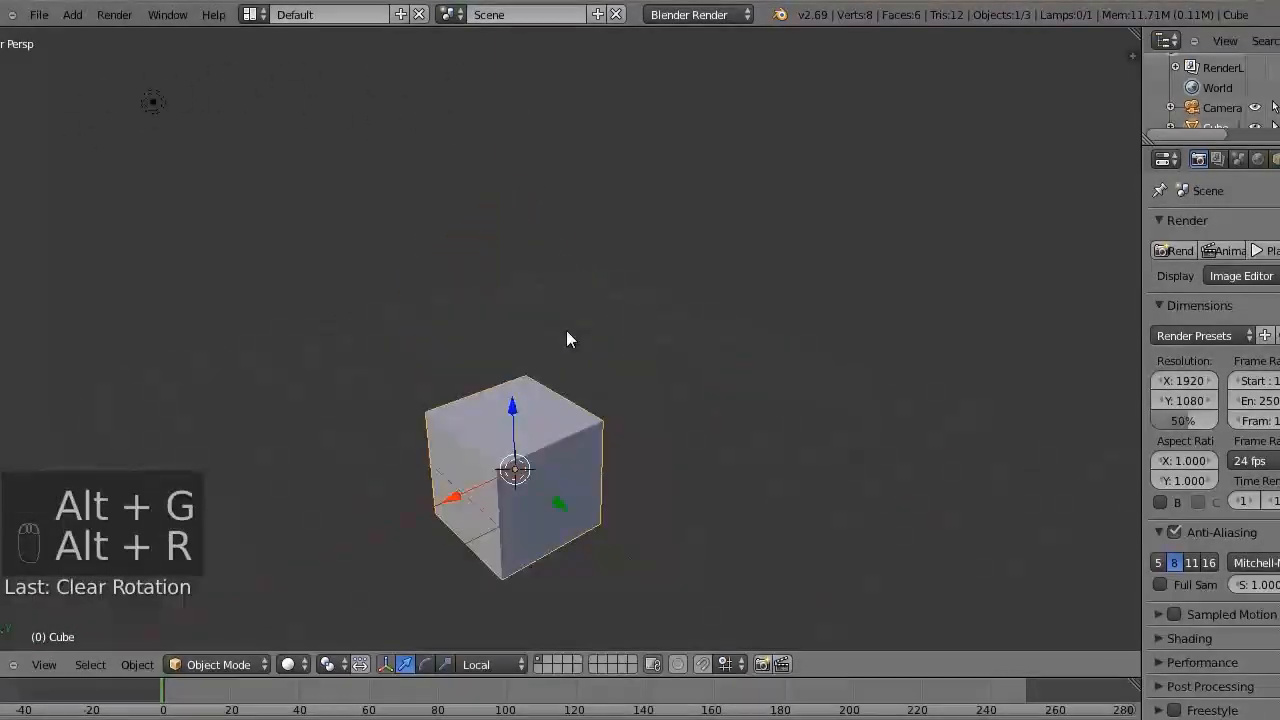
scroll(645, 384, "up", 2)
middle_click_drag(686, 425, 731, 226, "shift")
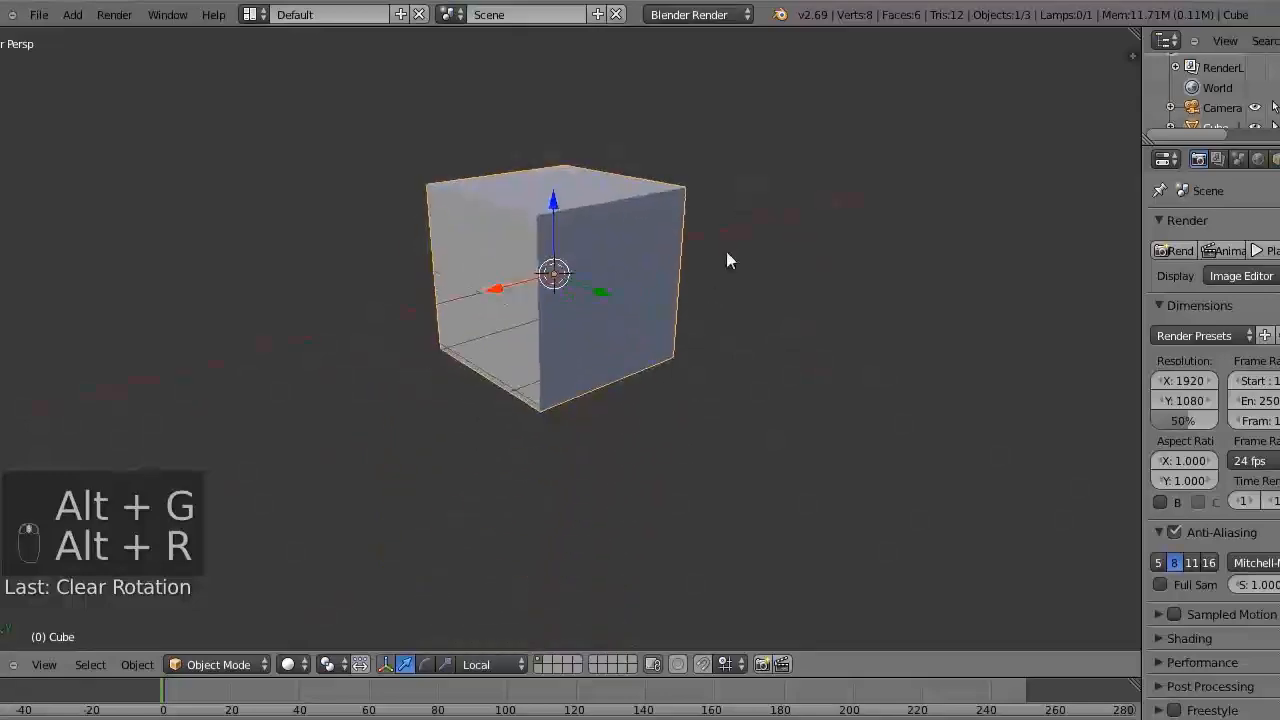
Set the transform orientation to Normal
left_click(481, 665)
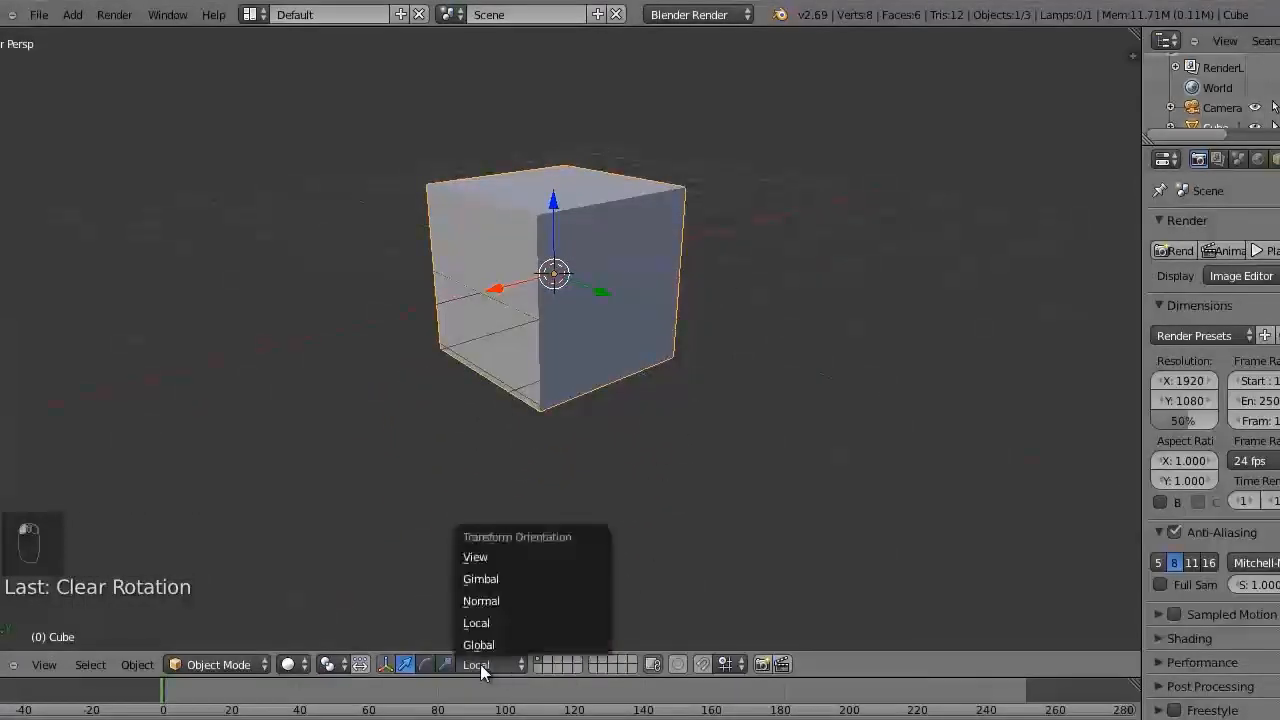
left_click(500, 602)
mouse_move(622, 420)
middle_mouse_down()
mouse_move(460, 457)
mouse_move(591, 449)
mouse_move(632, 420)
middle_mouse_up()
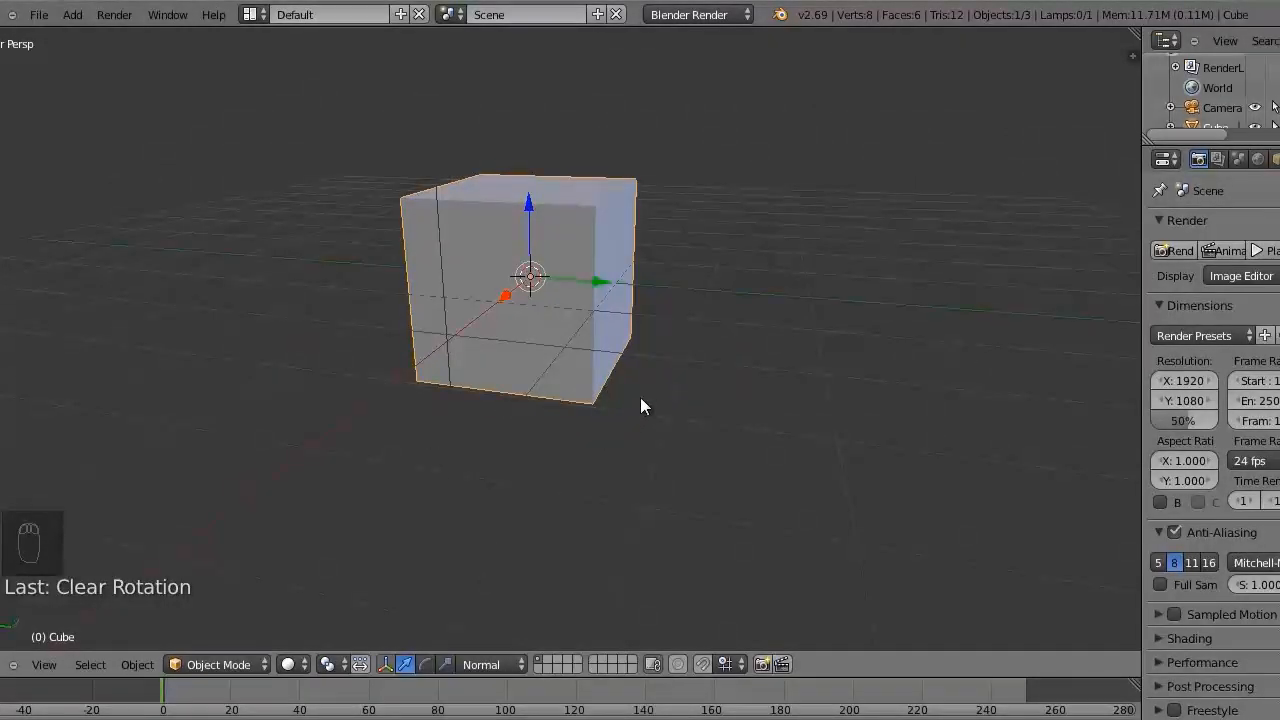
middle_click_drag(702, 352, 643, 390)
Enter Edit Mode on the cube and switch to face selection
key("Tab")
middle_click_drag(549, 446, 574, 469)
key("ctrl+Tab")
left_click(505, 508)
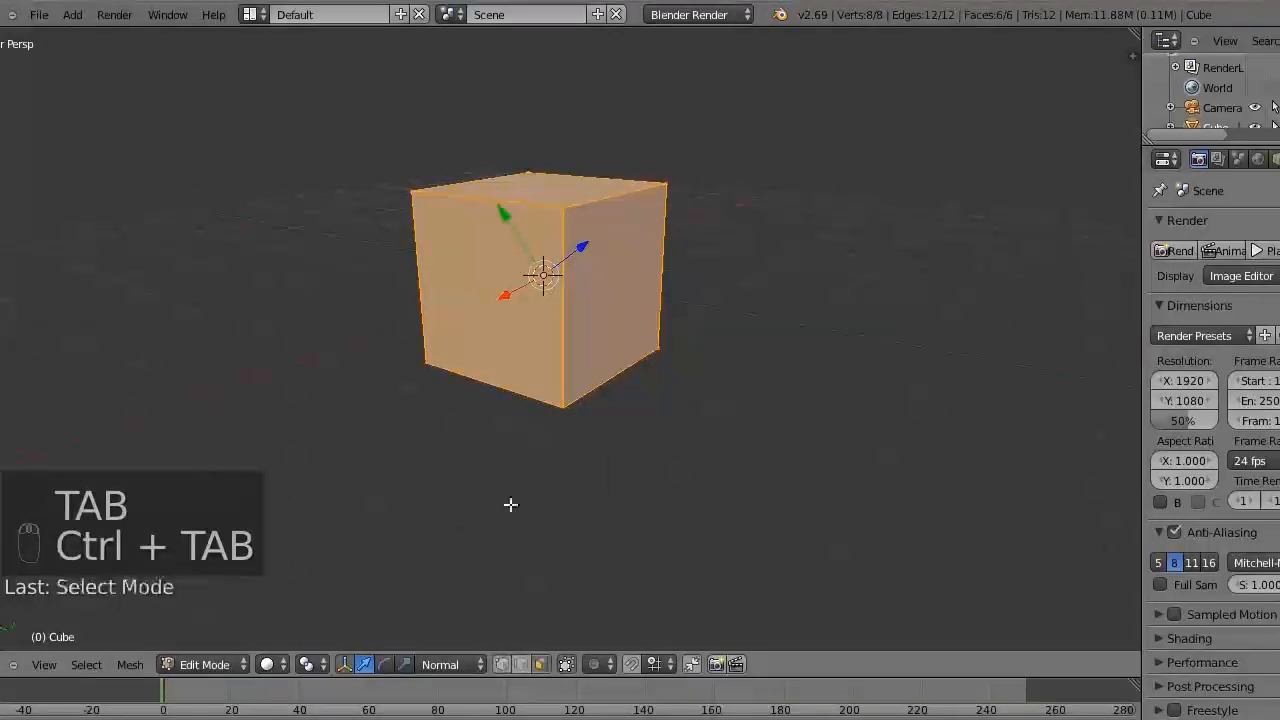
Select individual cube faces in turn and examine the manipulator axes against each face's normal
right_click(520, 333)
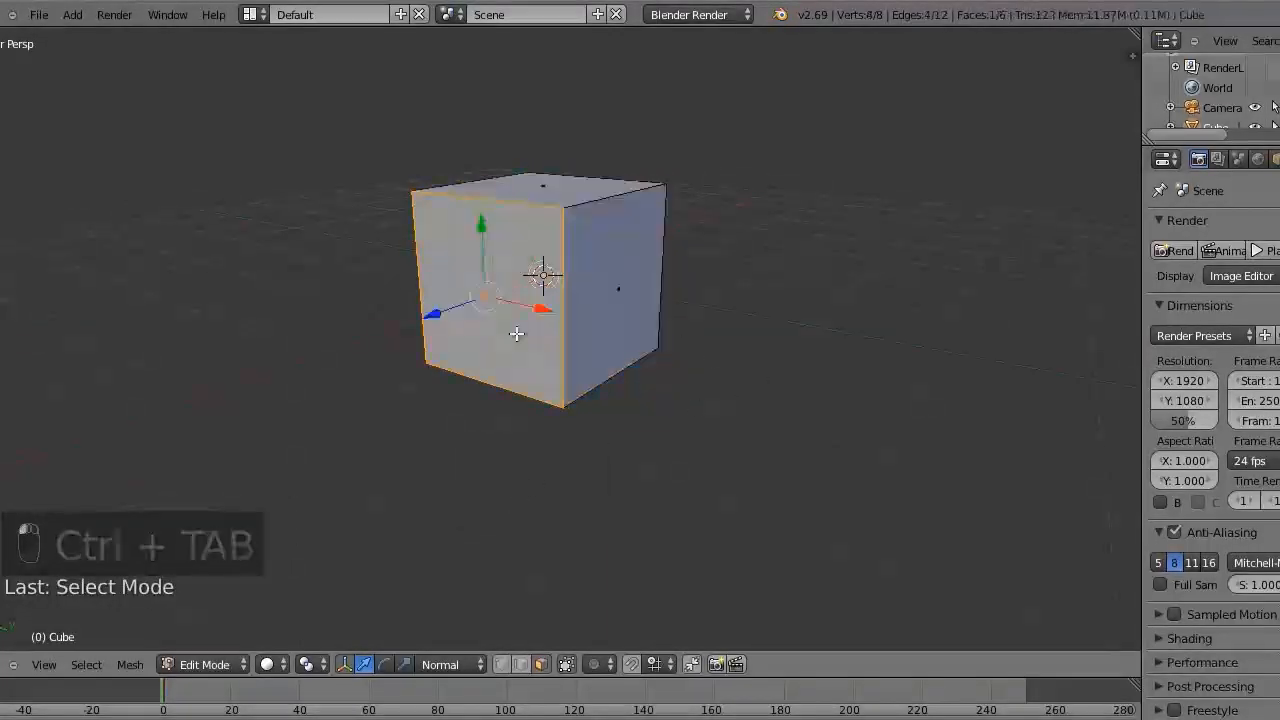
middle_click_drag(706, 357, 631, 430)
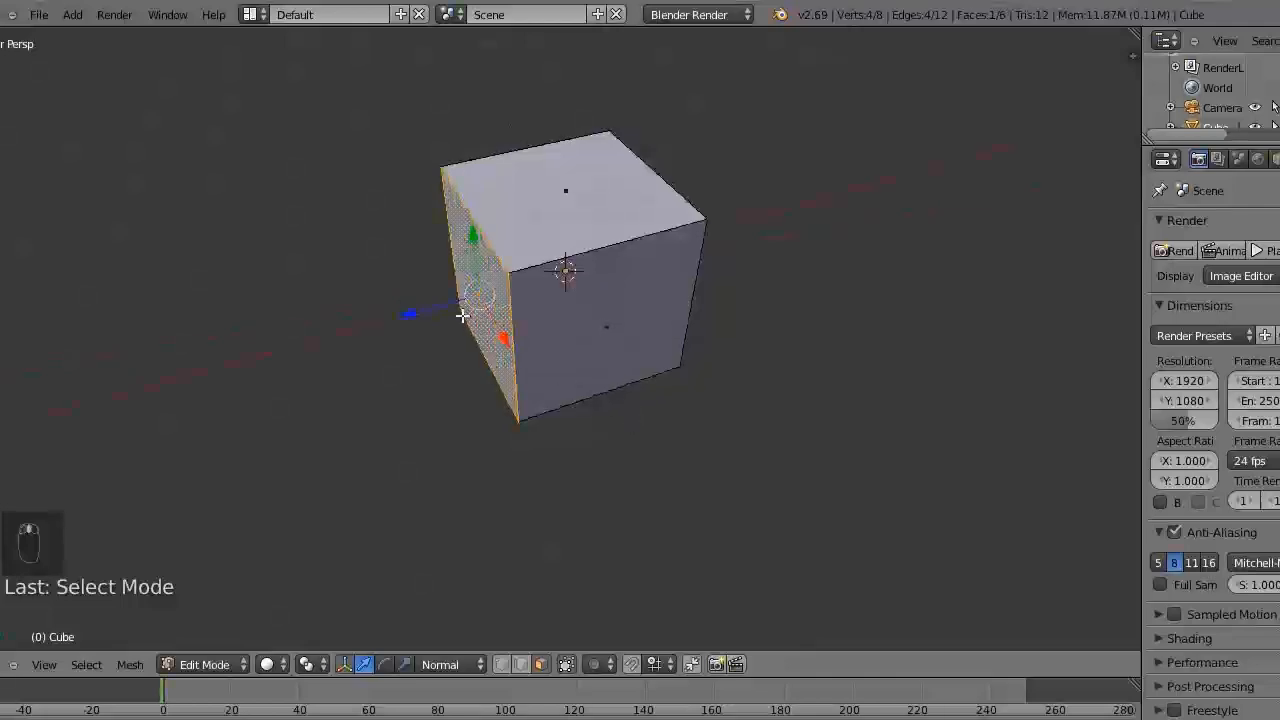
middle_click_drag(475, 420, 633, 367)
middle_click_drag(600, 222, 638, 338)
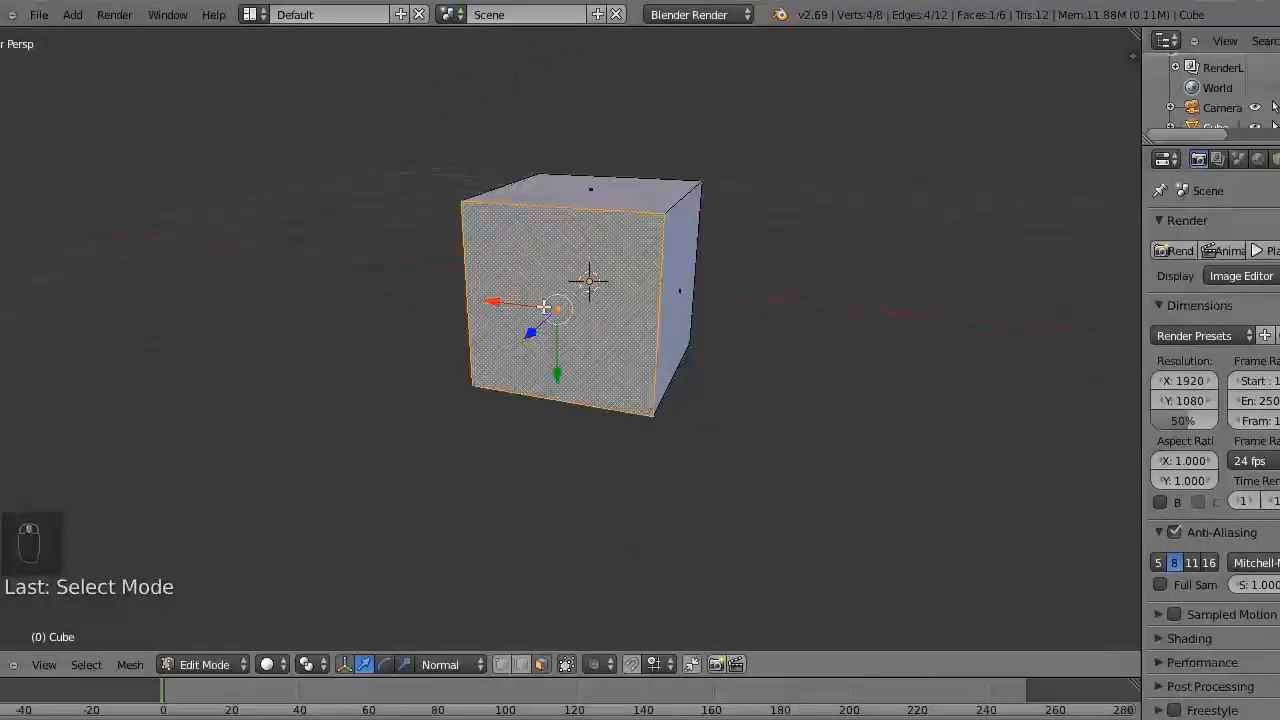
middle_click_drag(774, 325, 563, 417)
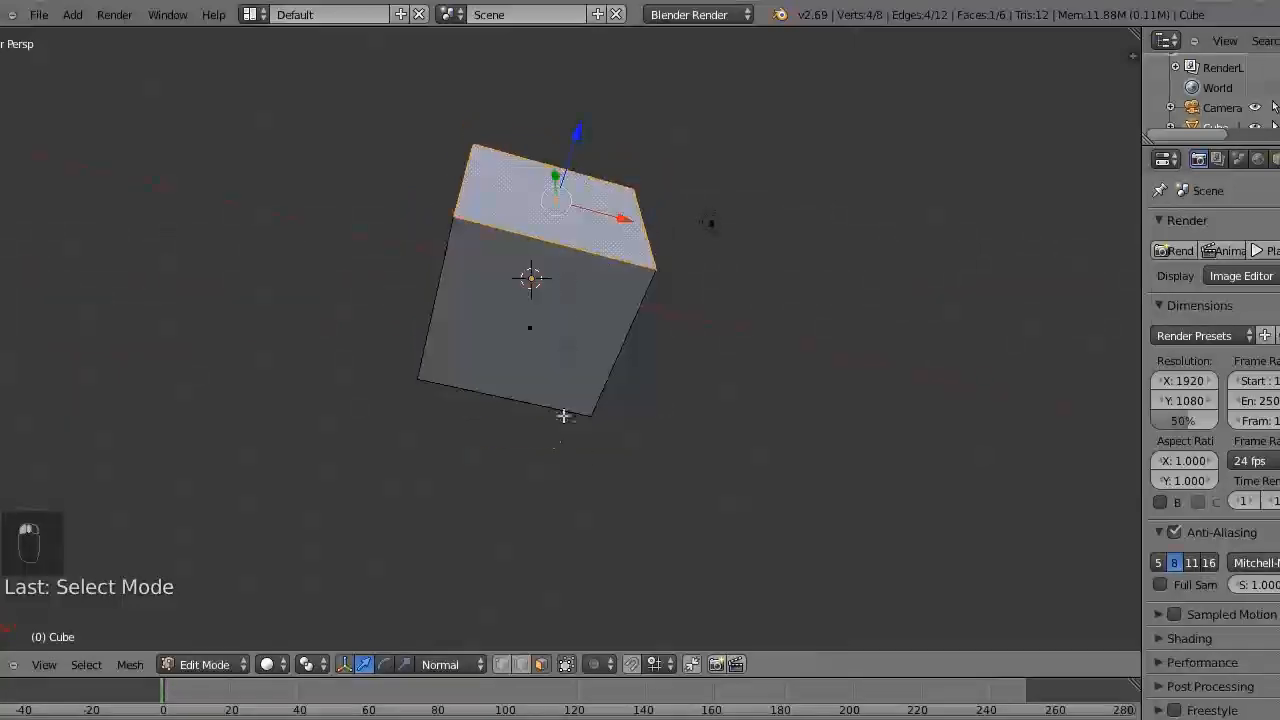
Try moving a selected side face inward along its normal, and undo the move
left_click(455, 666)
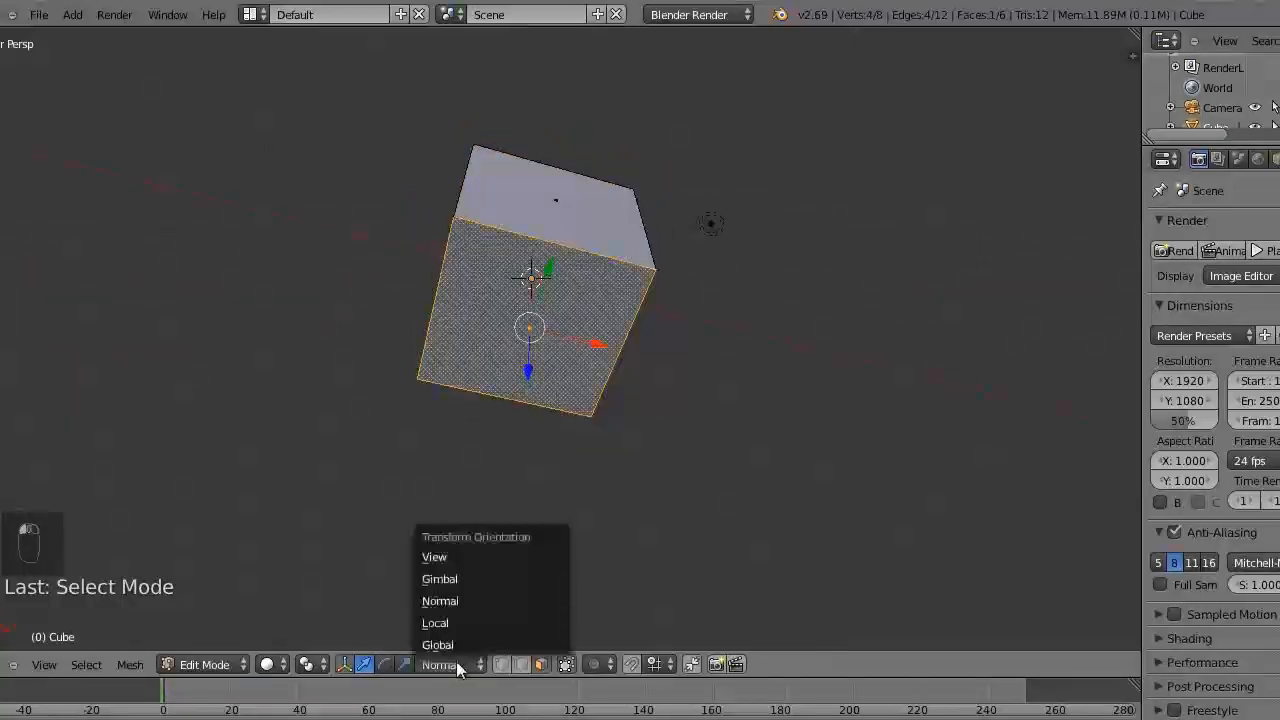
left_click(536, 606)
key("KP_1")
middle_click_drag(569, 260, 460, 365)
left_click_drag(358, 364, 431, 348)
key("ctrl+z")
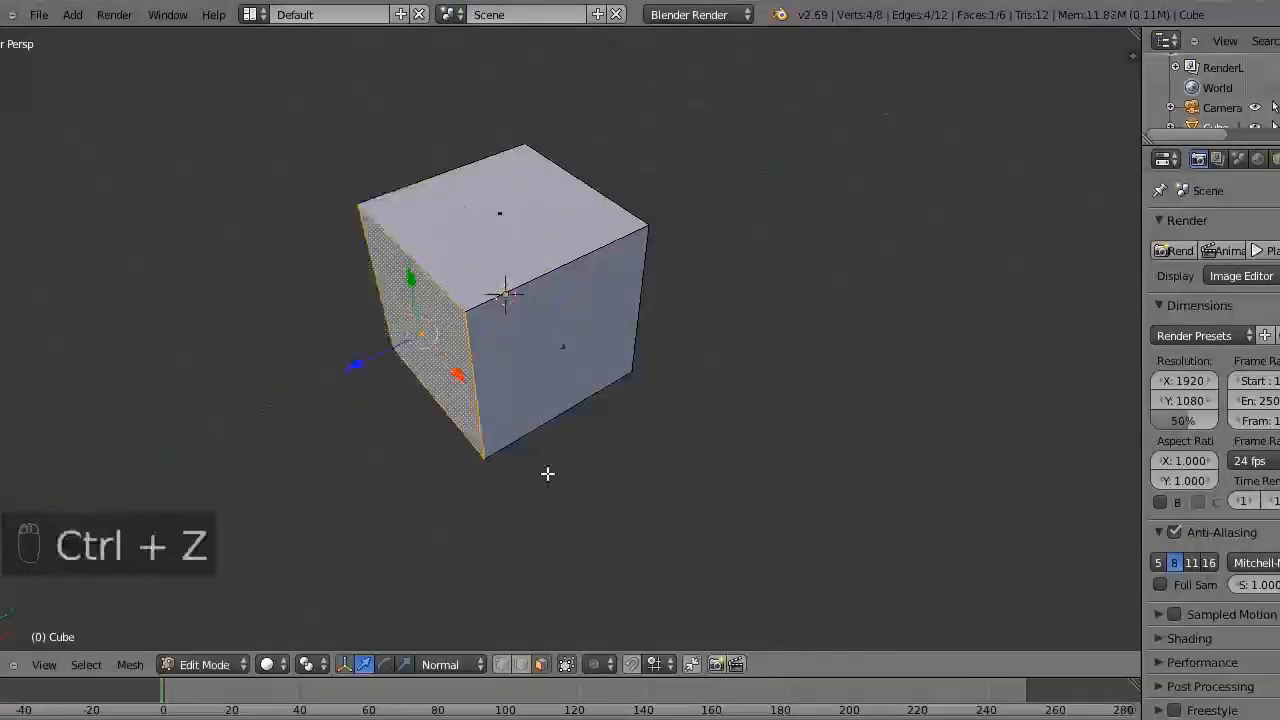
Return the cube to Object Mode and set the transform orientation to Gimbal
key("Tab")
middle_click_drag(420, 543, 568, 575)
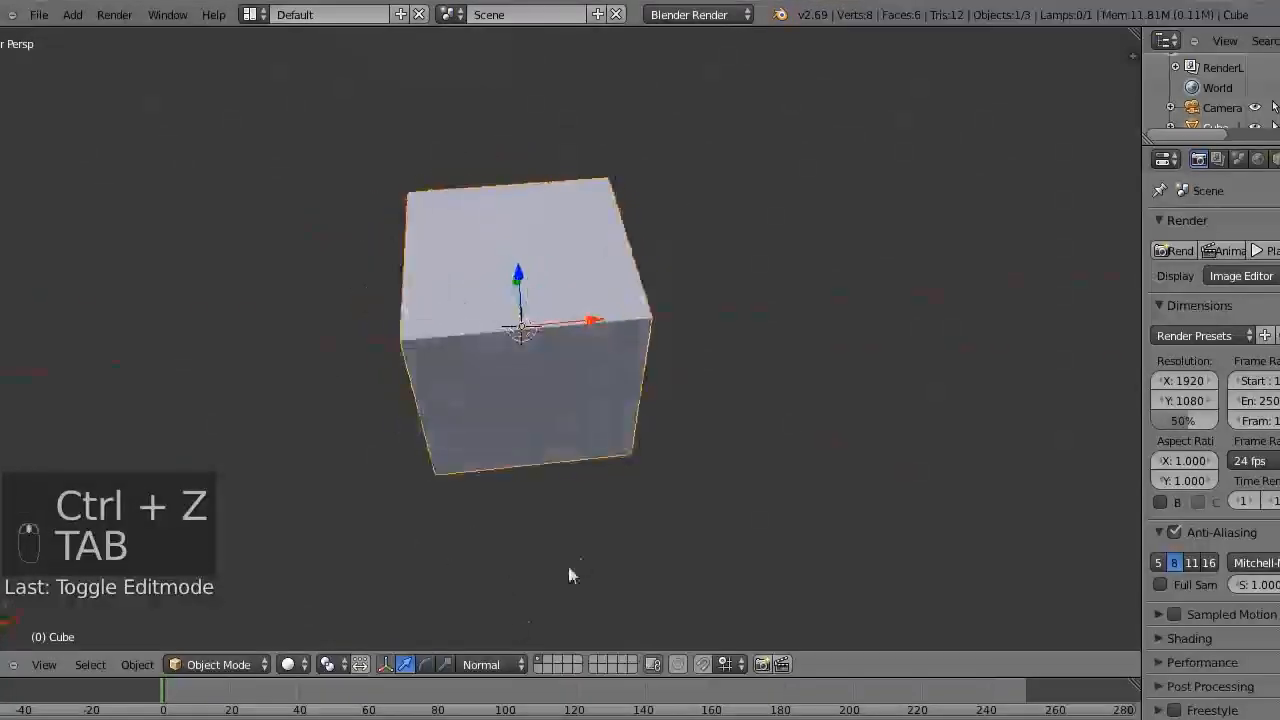
left_click(498, 665)
left_click(590, 584)
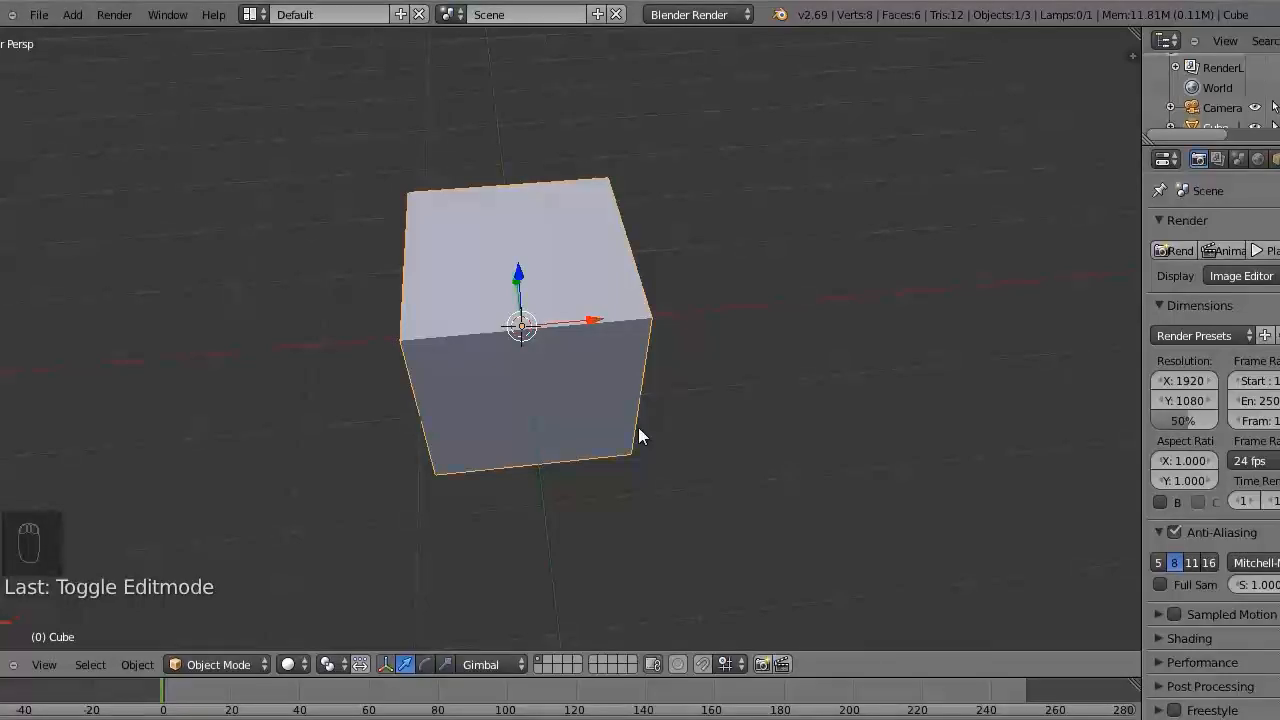
middle_click_drag(667, 383, 606, 349)
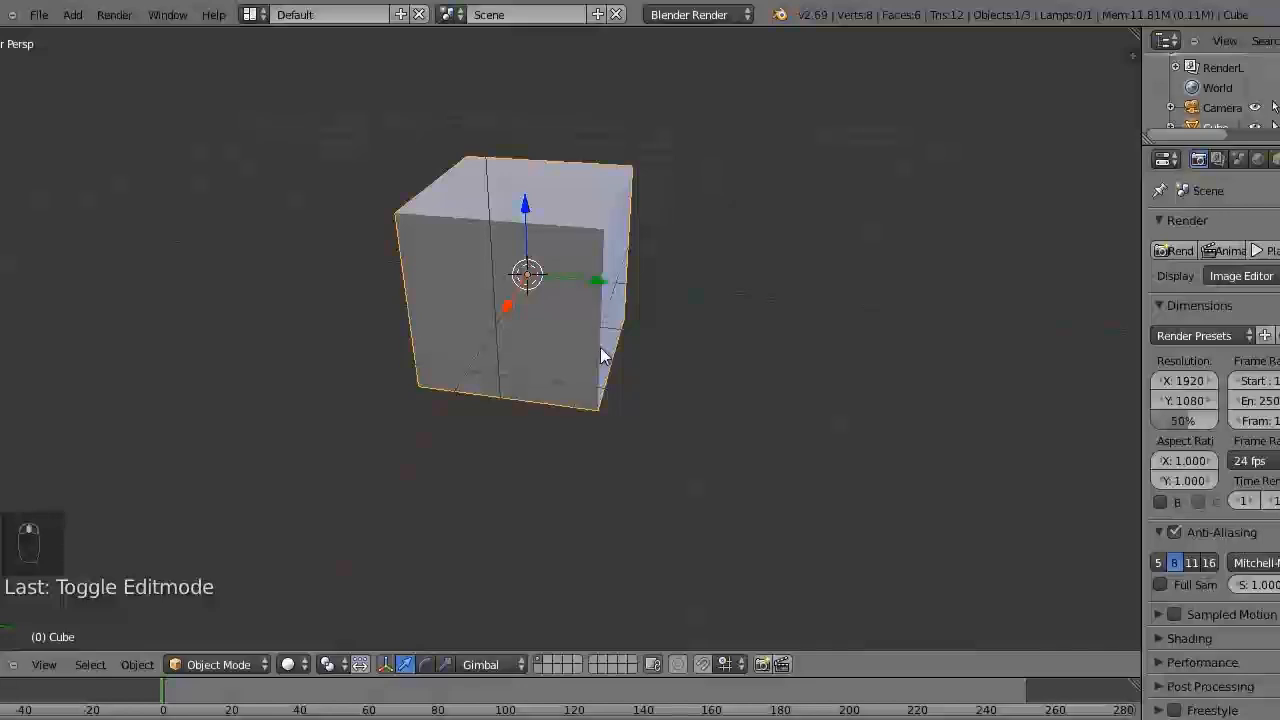
middle_click_drag(703, 409, 755, 398)
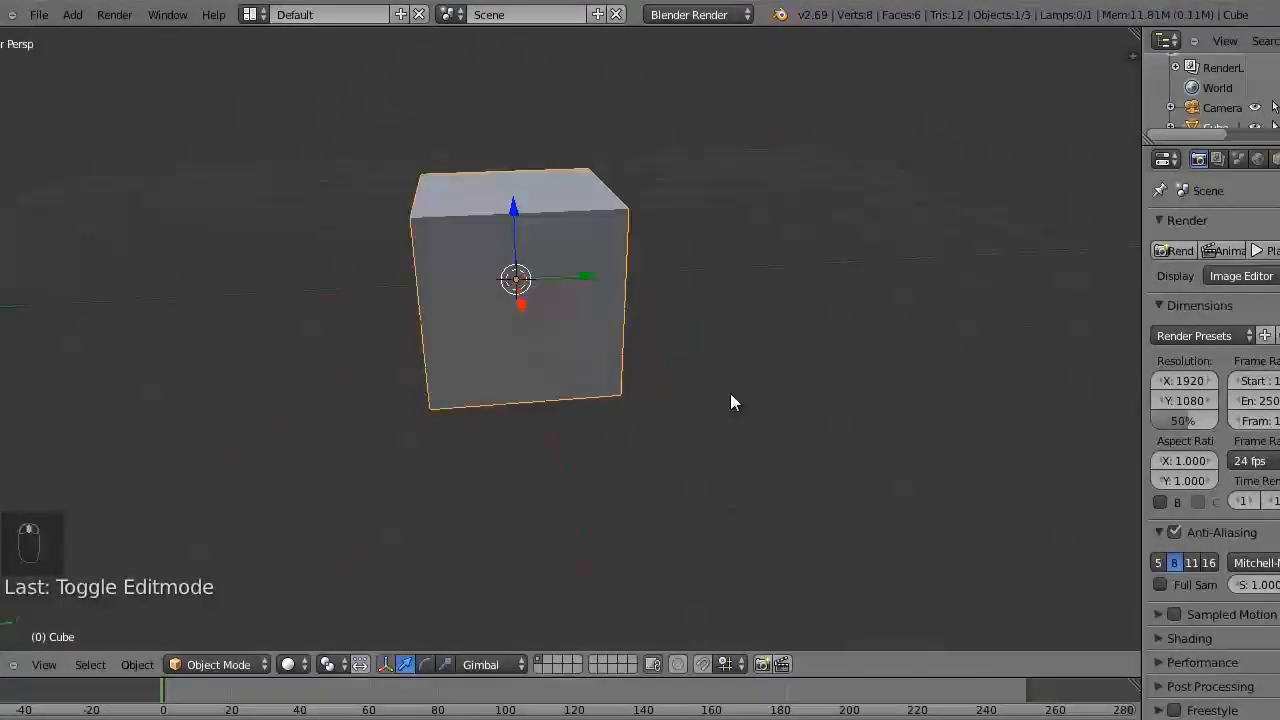
Switch to the rotate manipulator and inspect its gimbal rings around the cube
key("r")
right_click(660, 385)
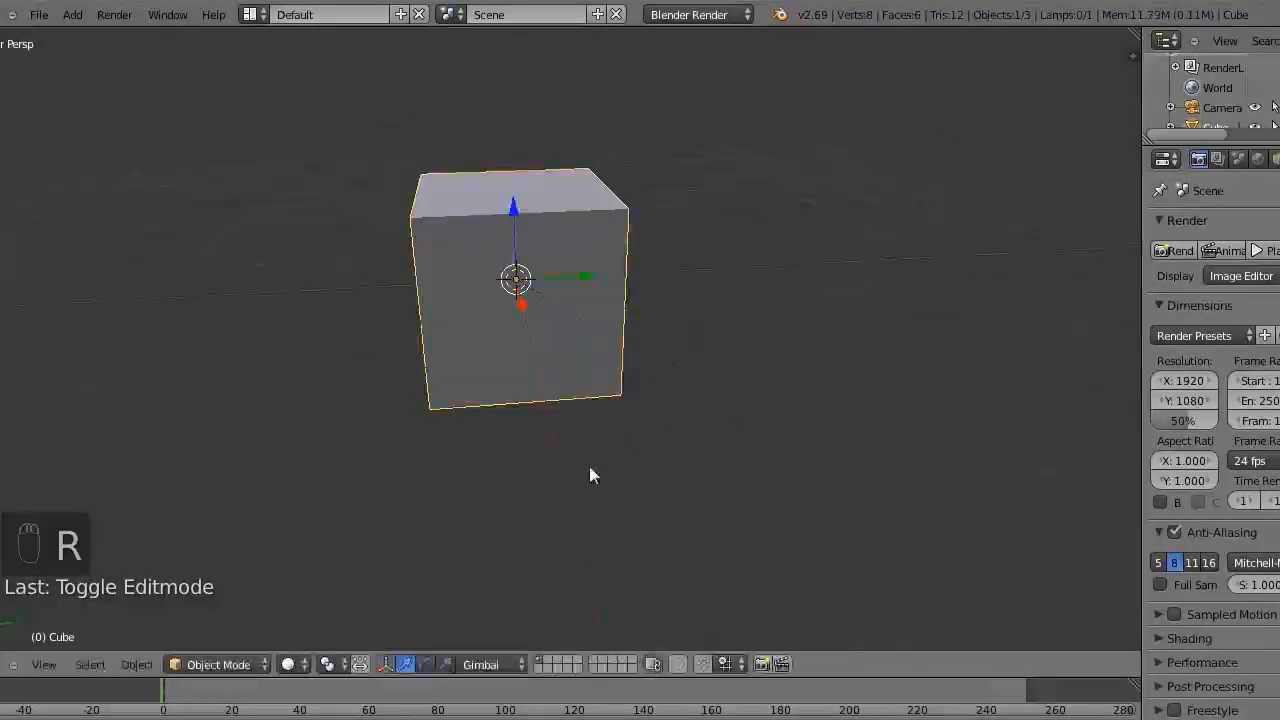
left_click(425, 664)
middle_click_drag(606, 430, 793, 410)
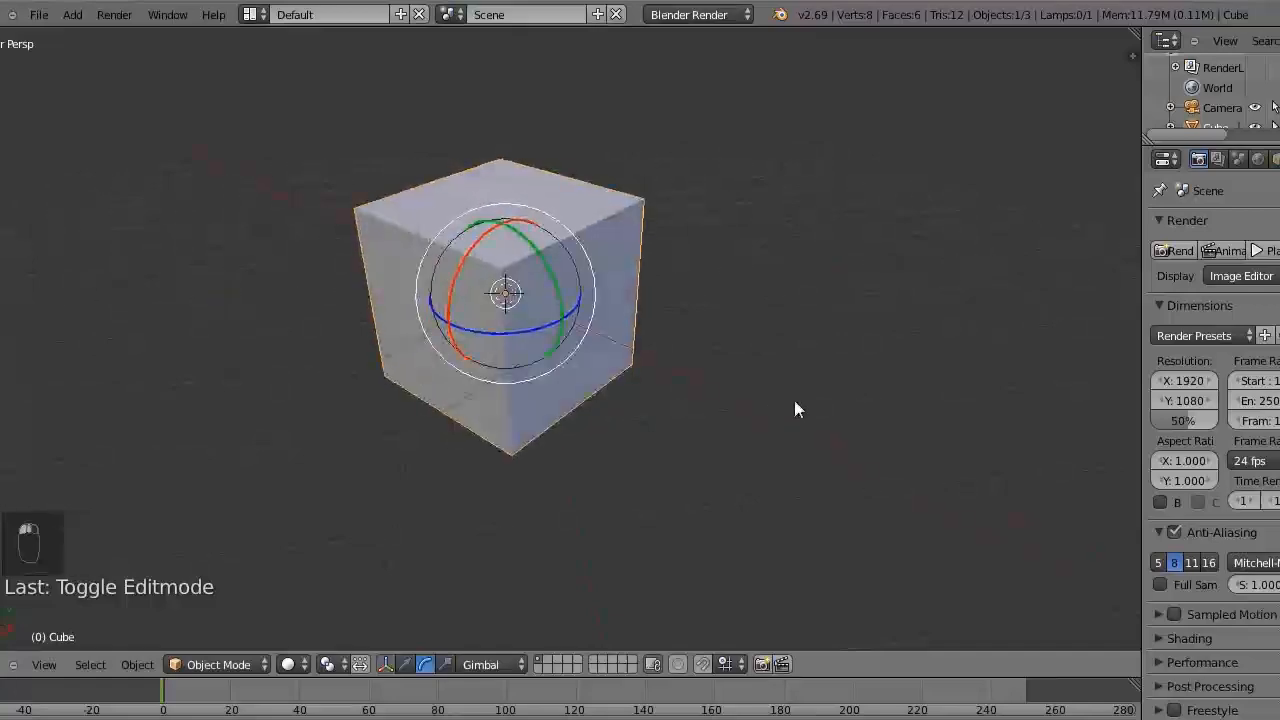
middle_click_drag(640, 449, 705, 432)
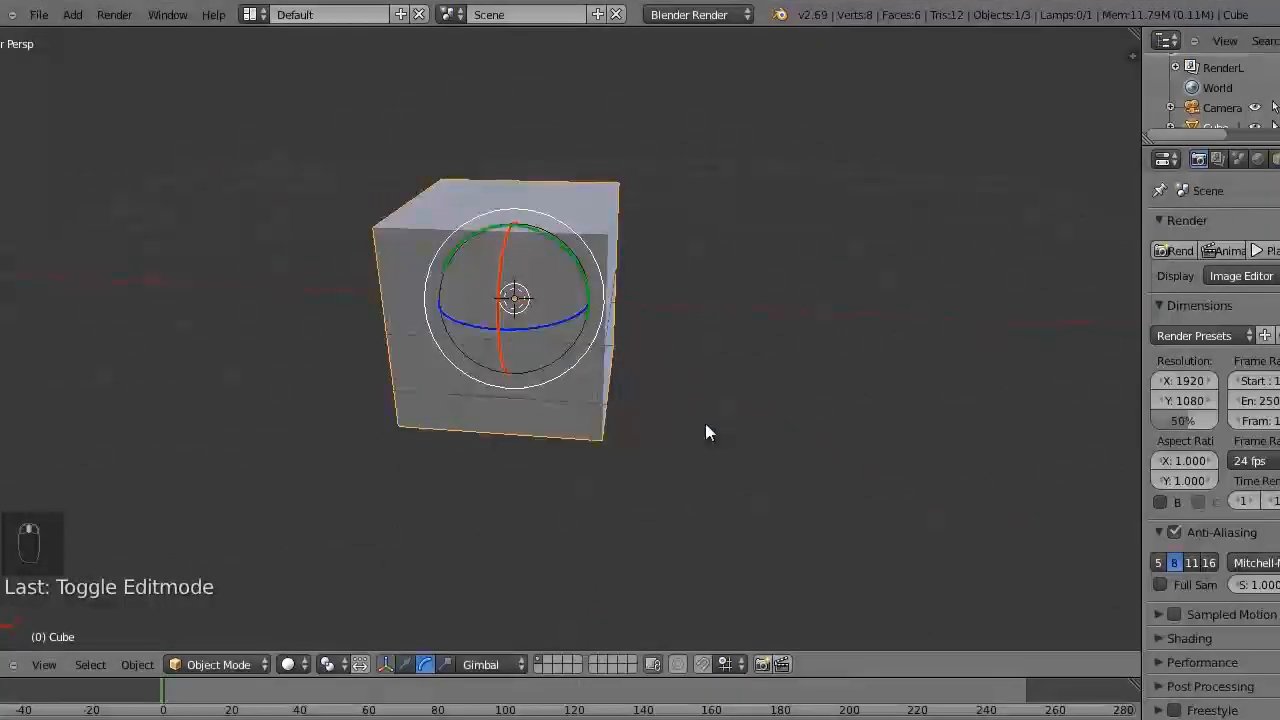
middle_click_drag(706, 432, 578, 275)
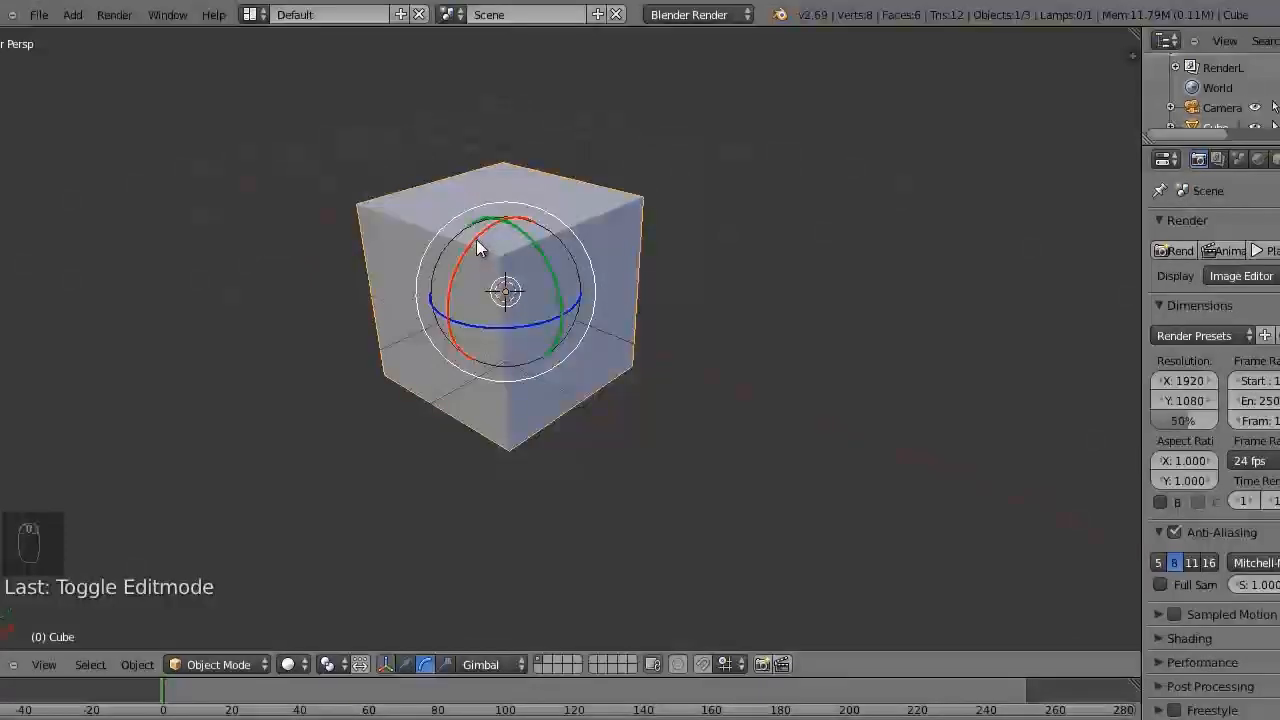
Try rotating the cube about its gimbal X axis and its gimbal Y axis, undoing each turn
left_click_drag(475, 239, 450, 310)
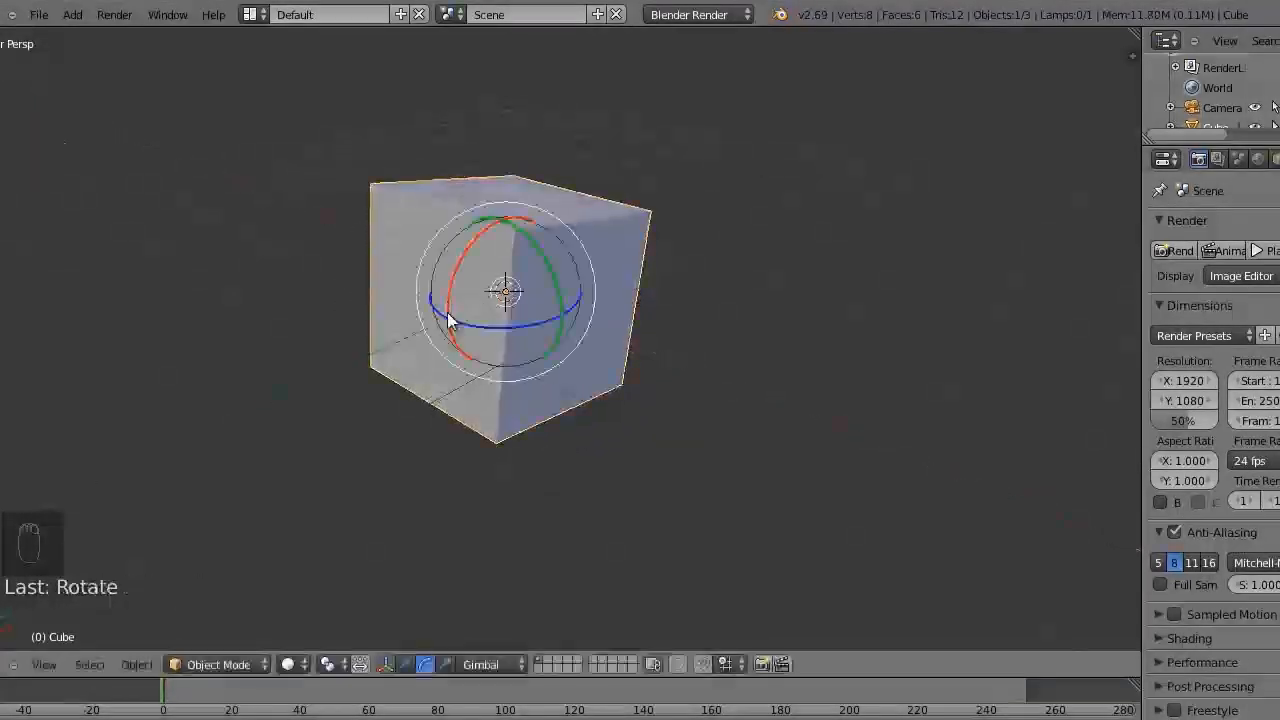
key("ctrl+z")
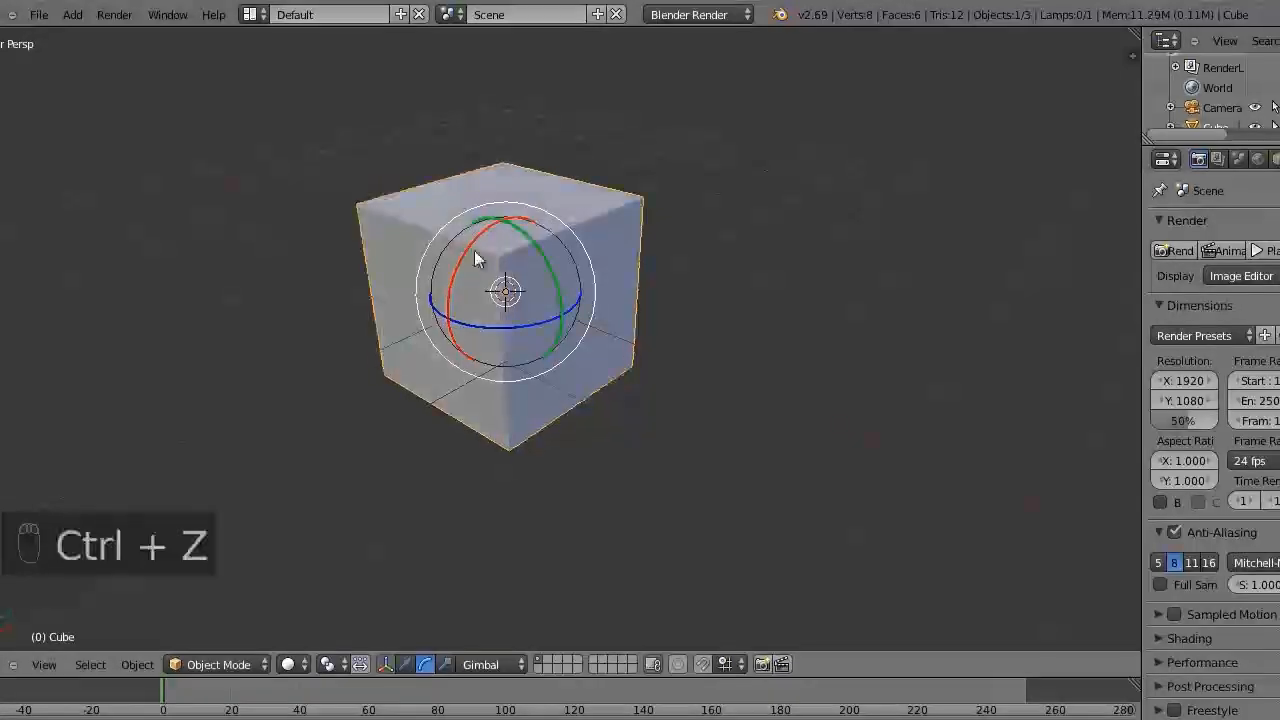
left_click_drag(515, 232, 557, 284)
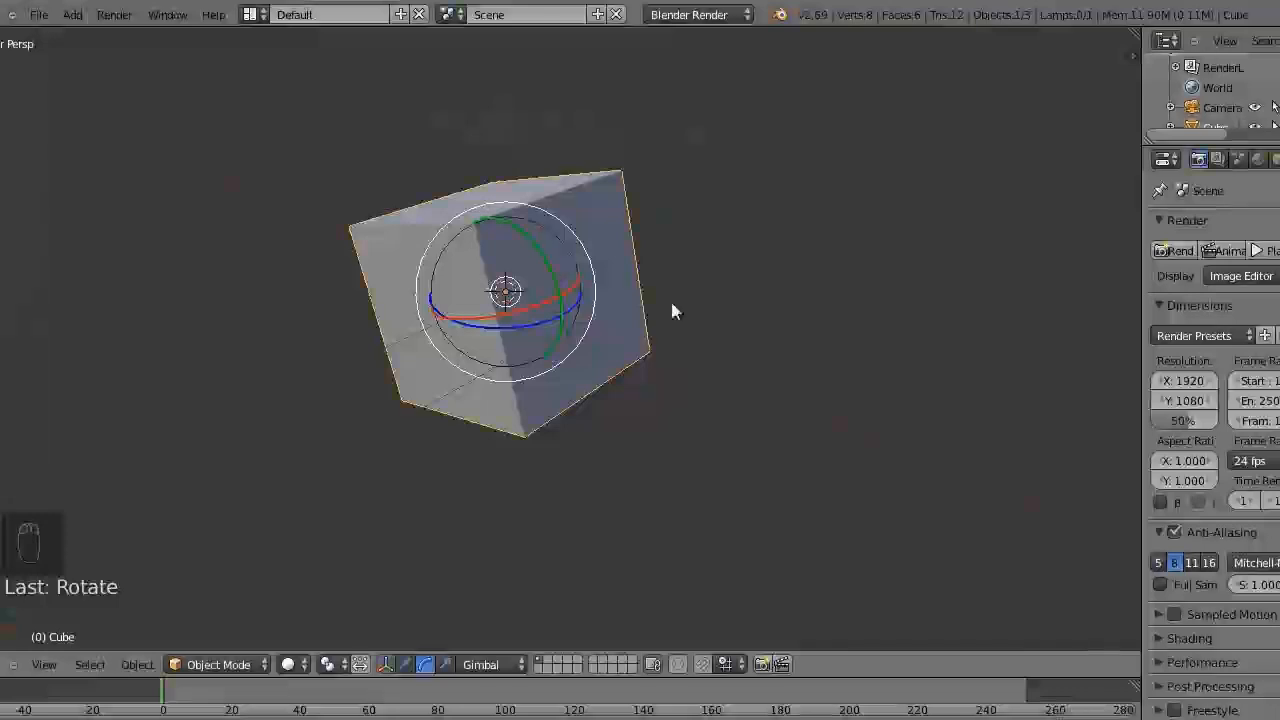
key("ctrl+z")
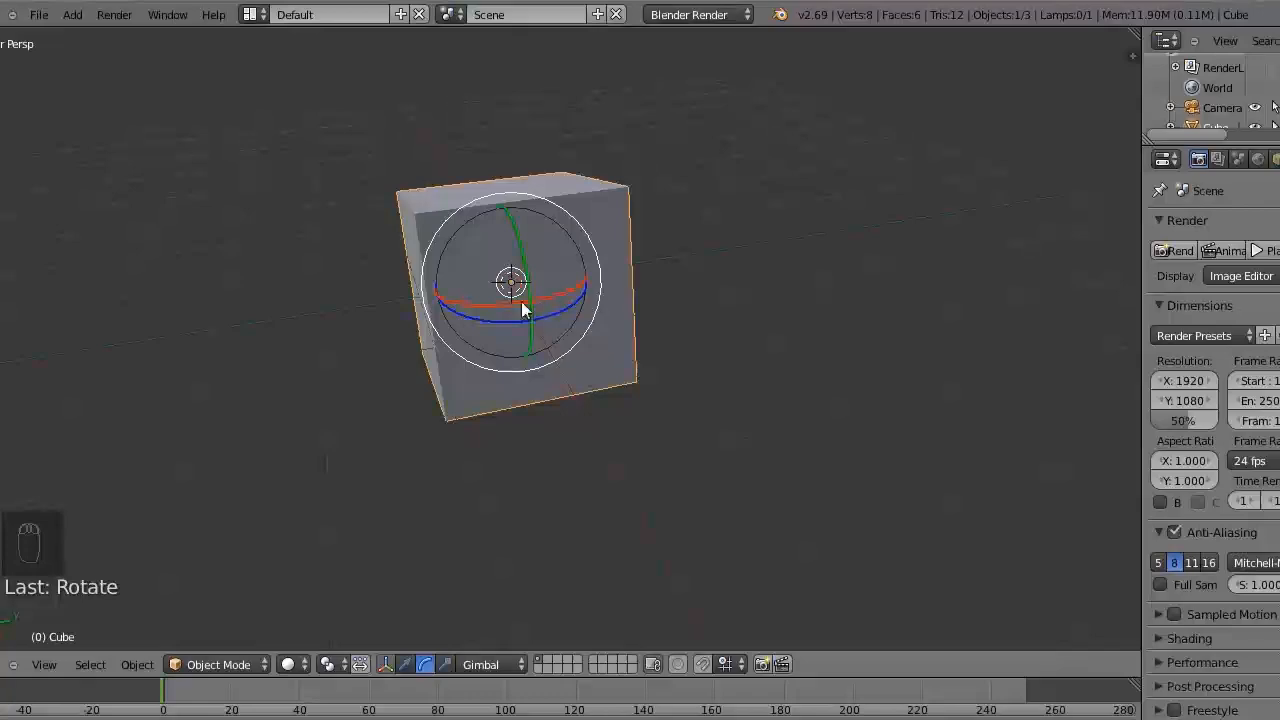
Rotate the cube about the gimbal Y axis until the X ring meets the Z ring, and turn it about X
left_click_drag(521, 241, 585, 278)
left_click_drag(521, 250, 526, 256)
left_click_drag(585, 289, 514, 320)
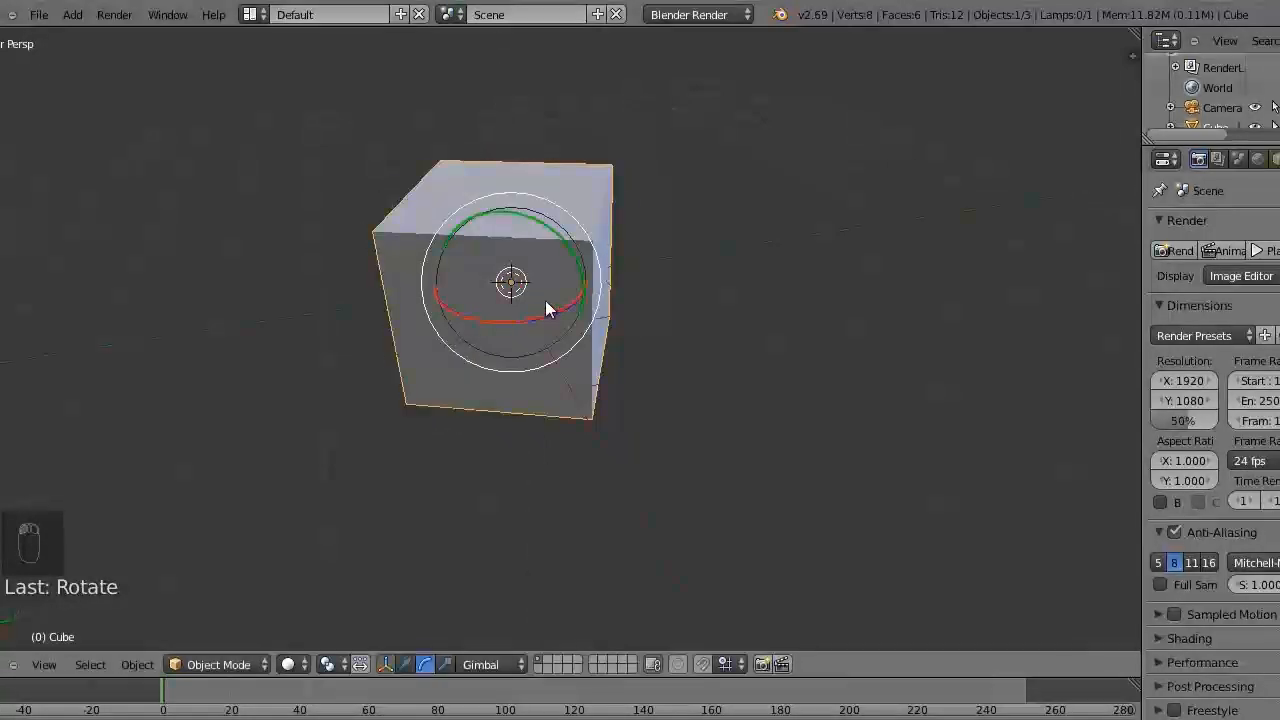
middle_click_drag(634, 334, 531, 380)
middle_click_drag(474, 491, 626, 453)
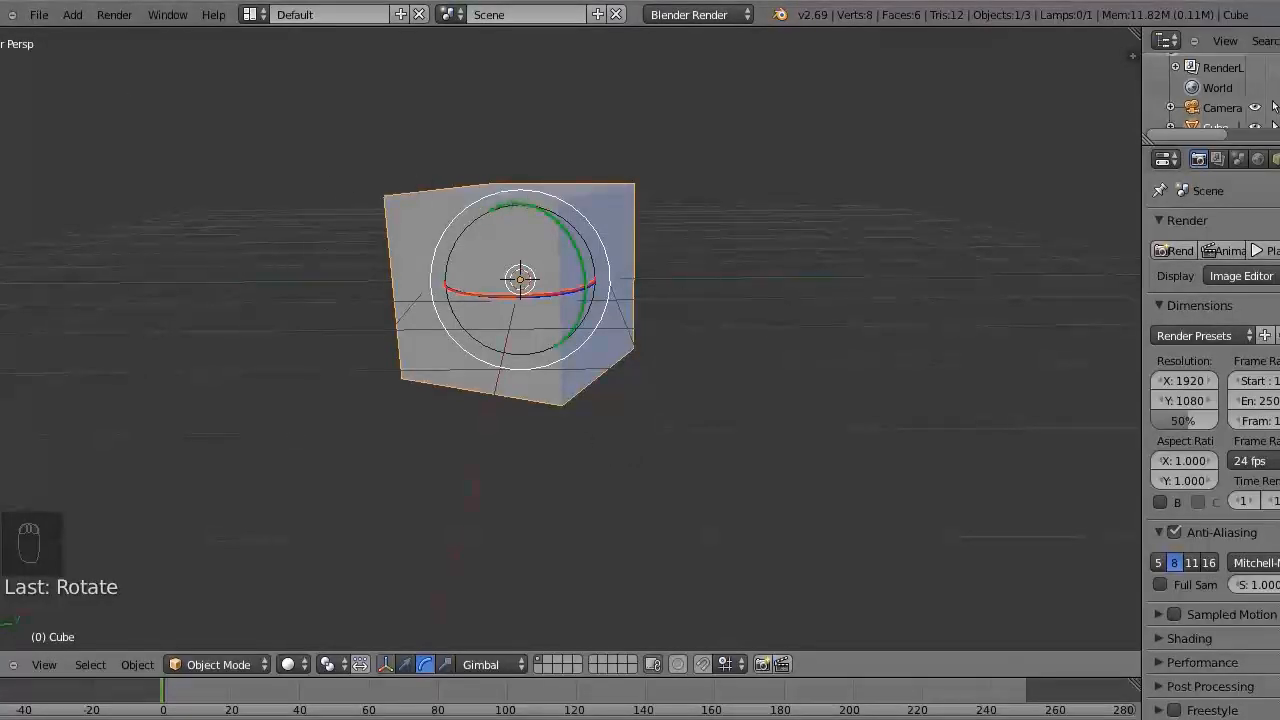
Examine the overlapping X and Z gimbal rings of the rotated cube from several sides
middle_click_drag(658, 317, 579, 324)
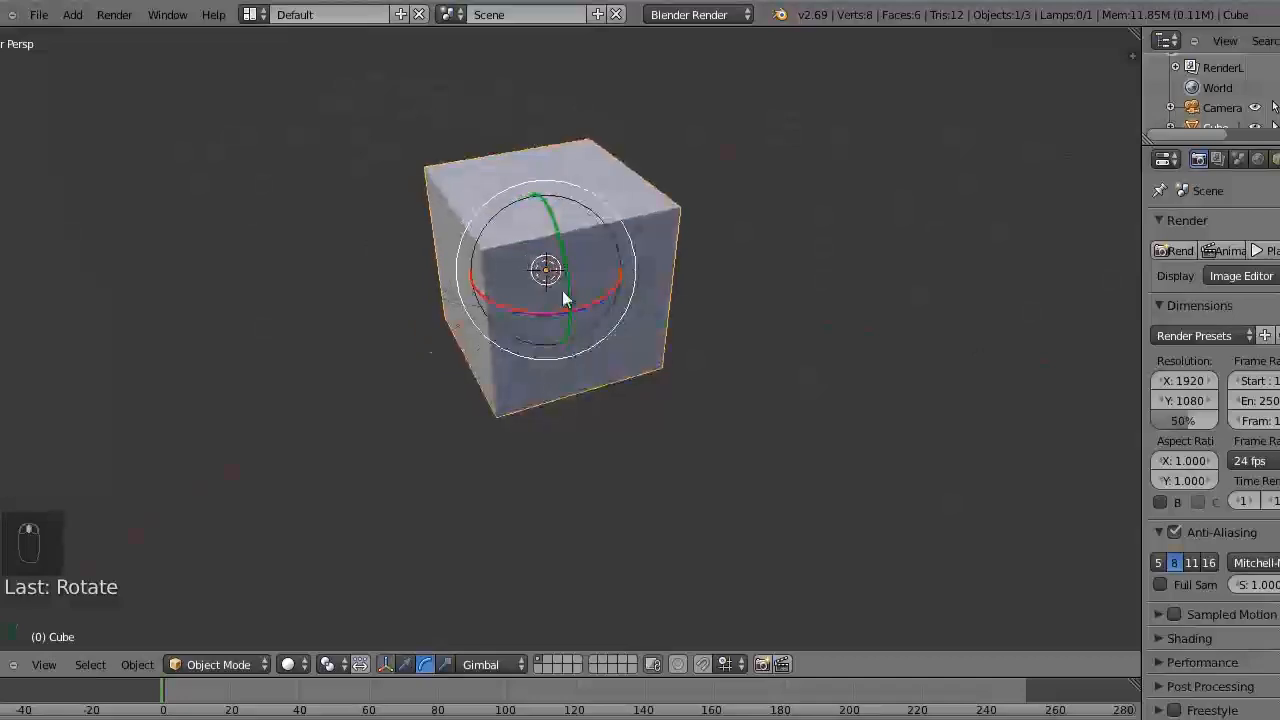
middle_click_drag(690, 330, 610, 344)
middle_click_drag(723, 345, 483, 414)
middle_click_drag(609, 451, 751, 397)
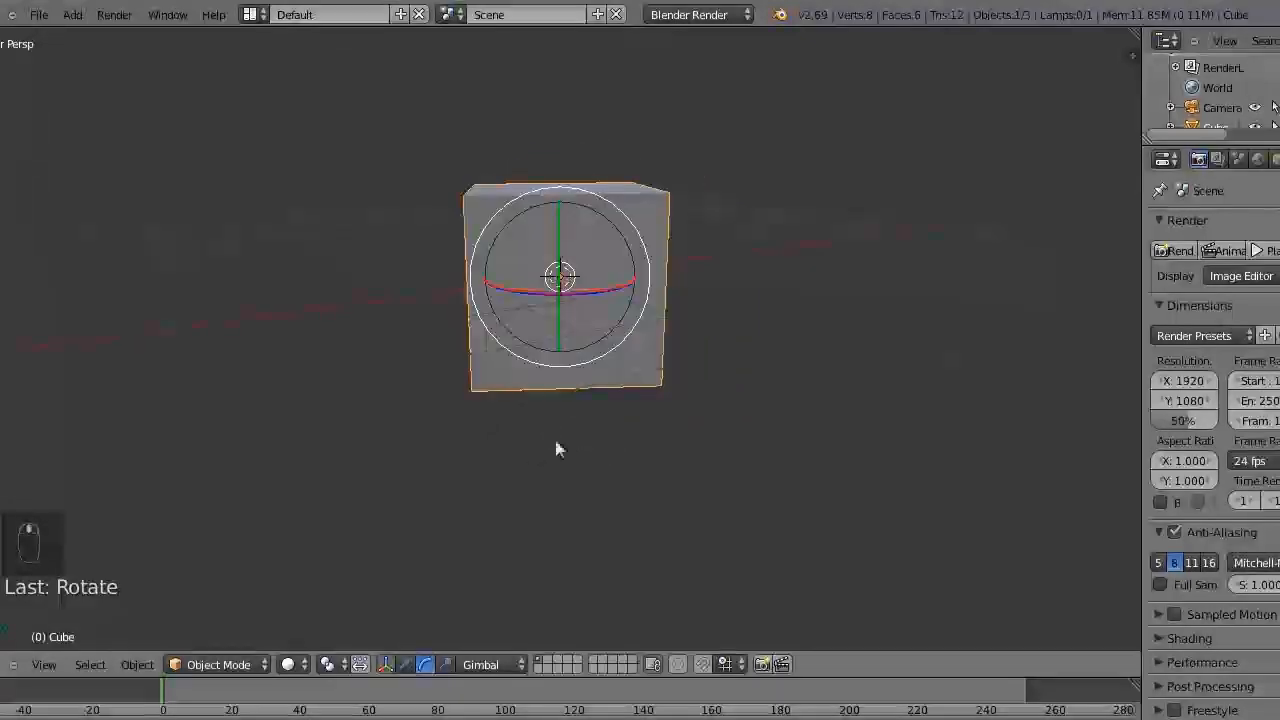
middle_click_drag(558, 449, 668, 418)
middle_click_drag(565, 484, 540, 452)
middle_click_drag(653, 431, 760, 391)
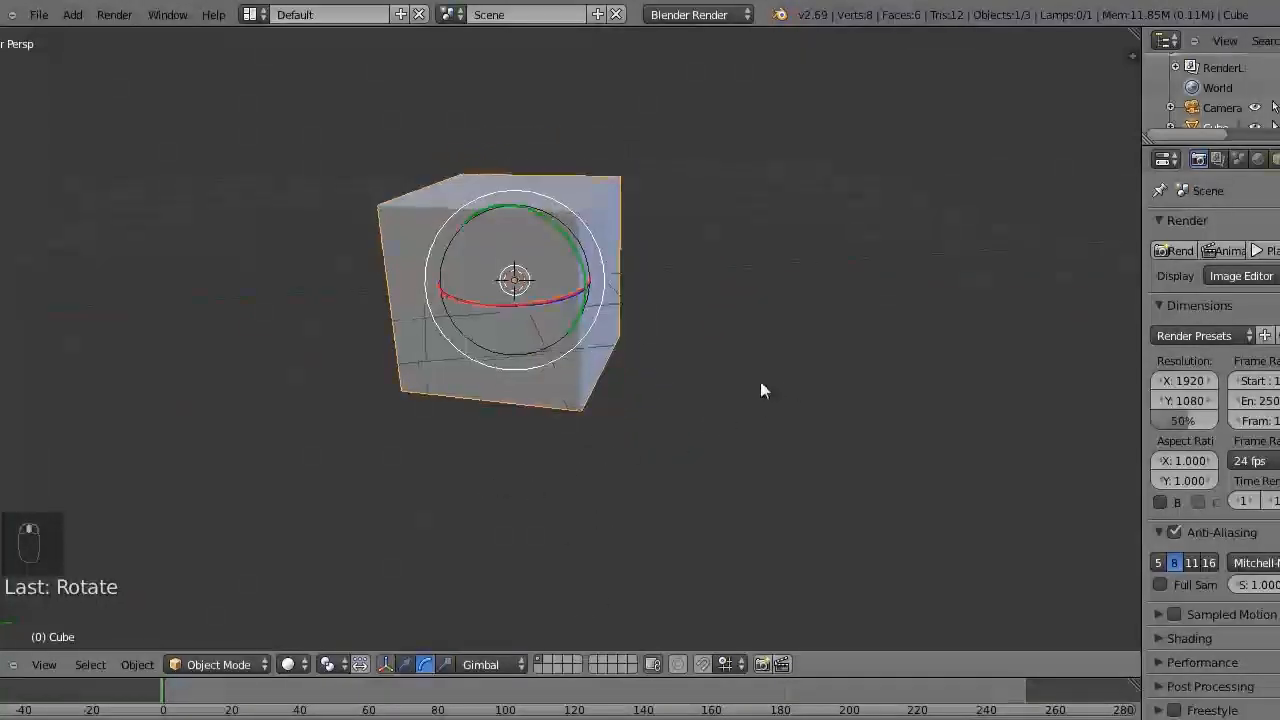
Clear the cube's rotation and switch to the translate manipulator with the View transform orientation
key("alt+r")
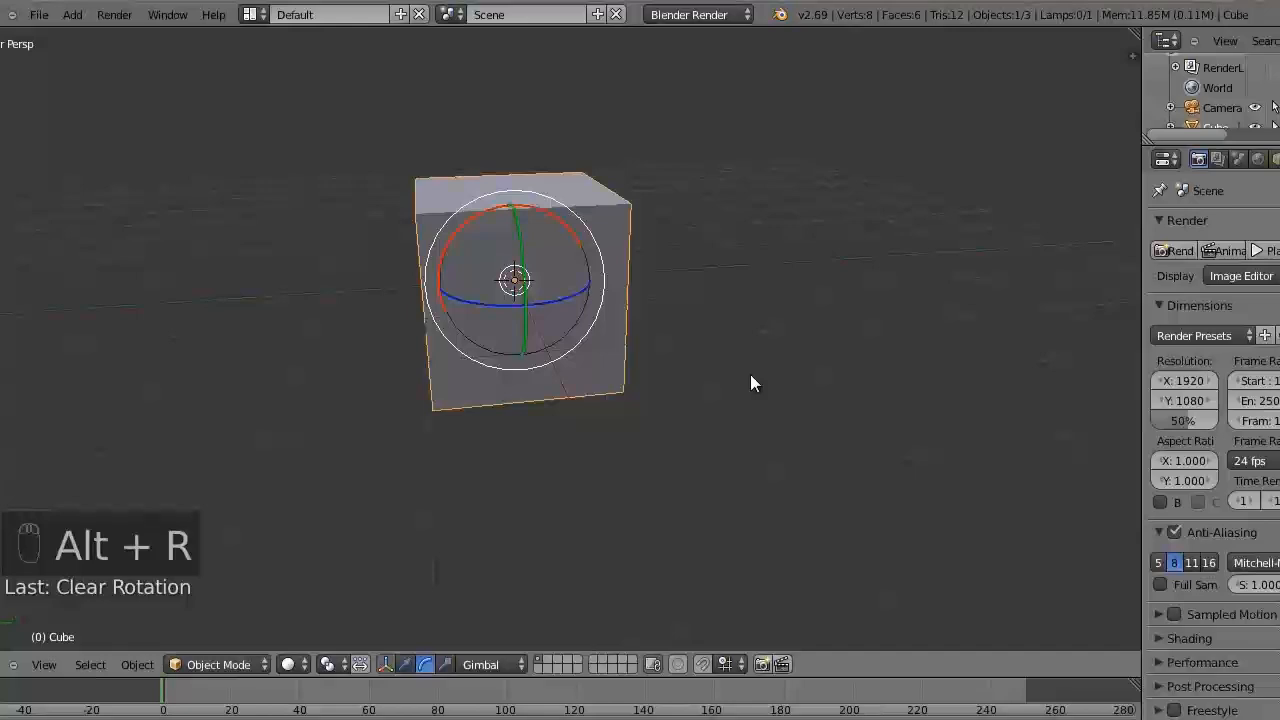
left_click(488, 665)
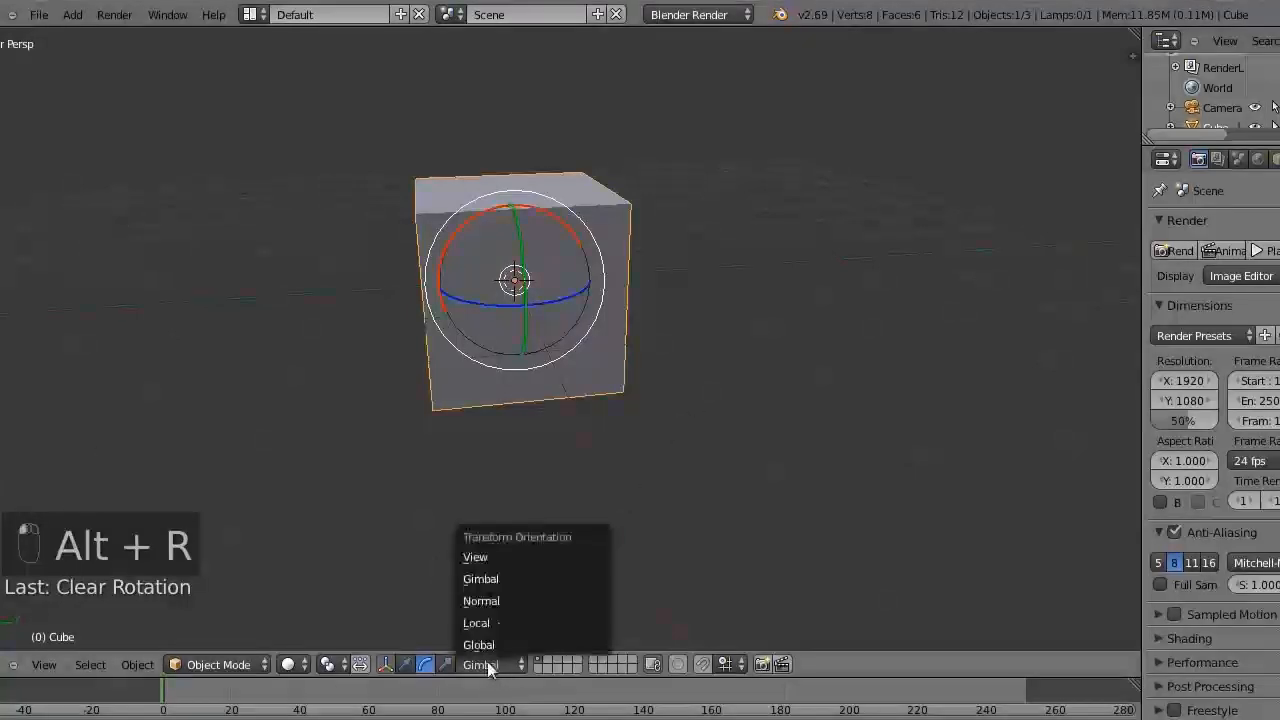
left_click(515, 557)
key("w")
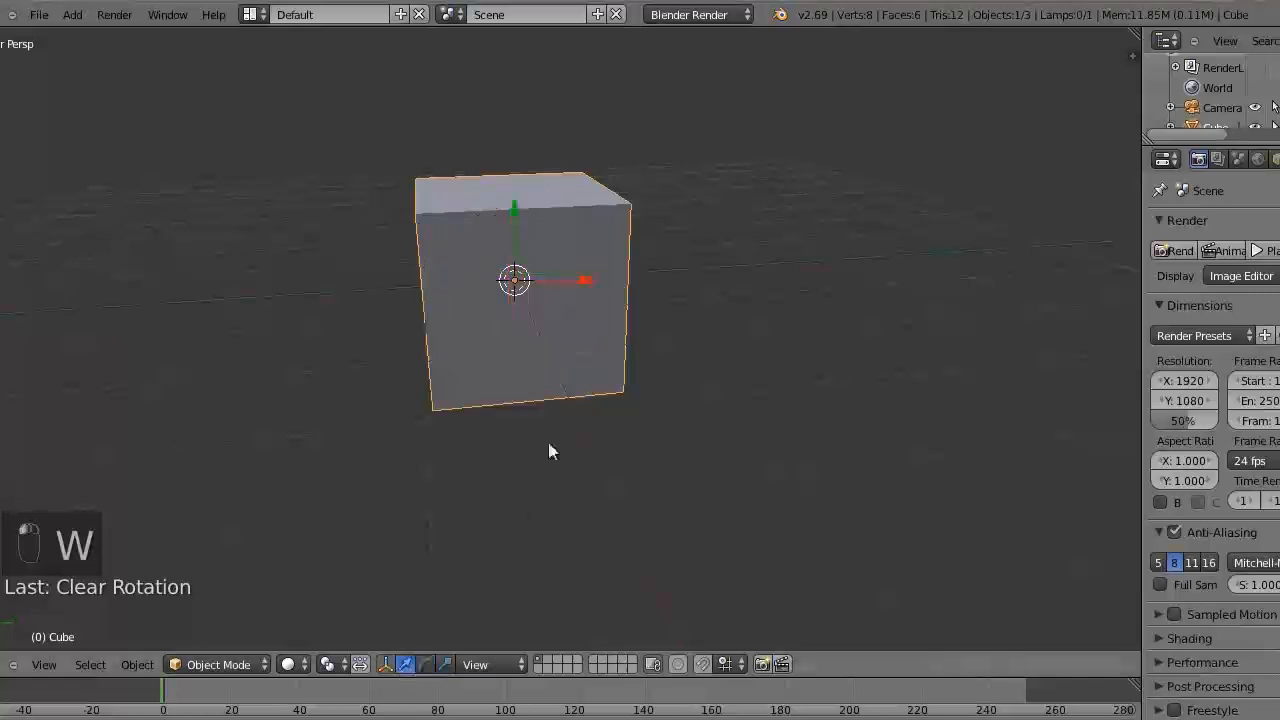
Try moving the cube with the view-aligned translate manipulator from different viewing angles
middle_click_drag(606, 398, 597, 366)
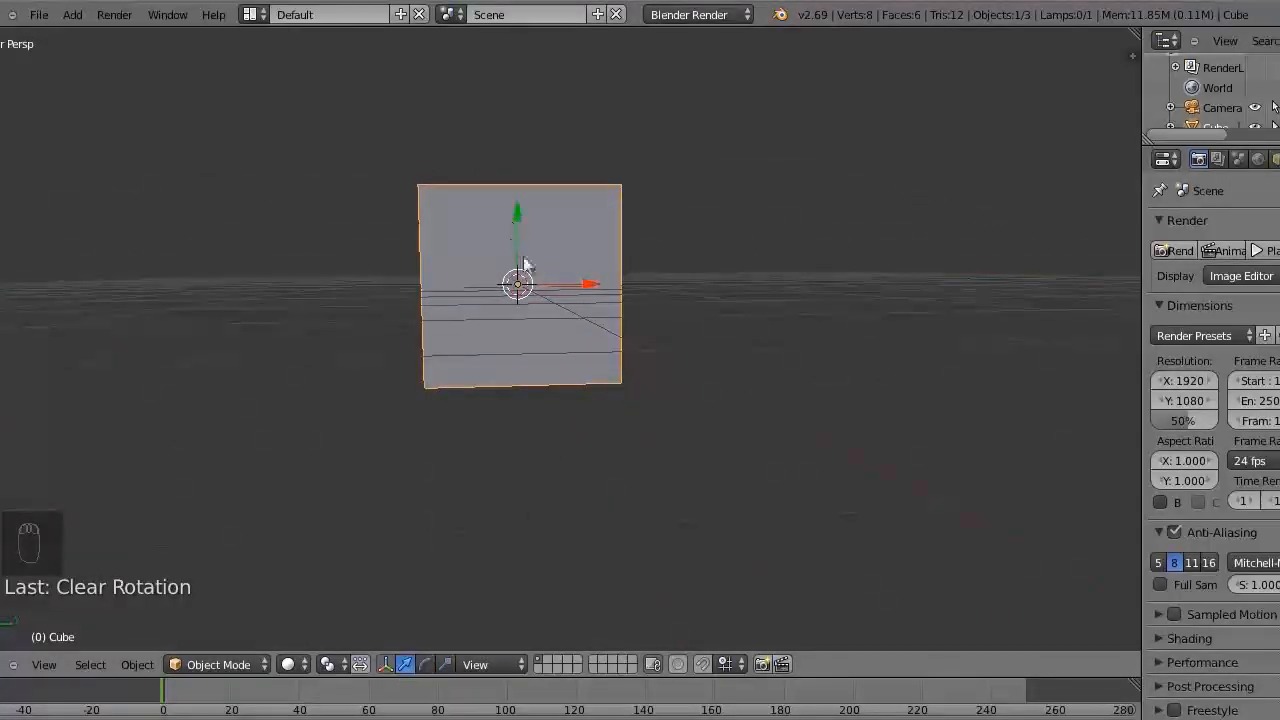
middle_click_drag(662, 280, 706, 471)
middle_click_drag(643, 254, 658, 380)
middle_click_drag(663, 177, 714, 420)
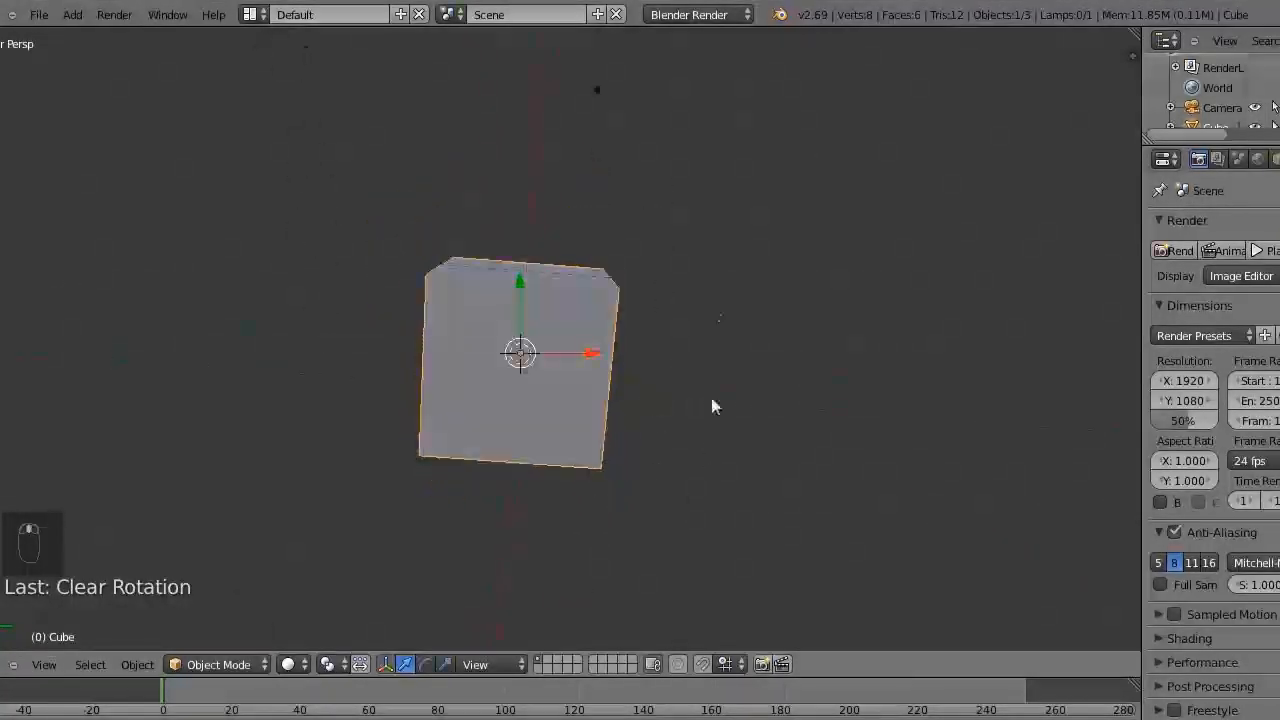
middle_click_drag(726, 249, 574, 280)
left_click_drag(567, 263, 585, 236)
middle_click_drag(678, 234, 593, 297)
left_click_drag(561, 294, 578, 150)
middle_click_drag(774, 214, 837, 409)
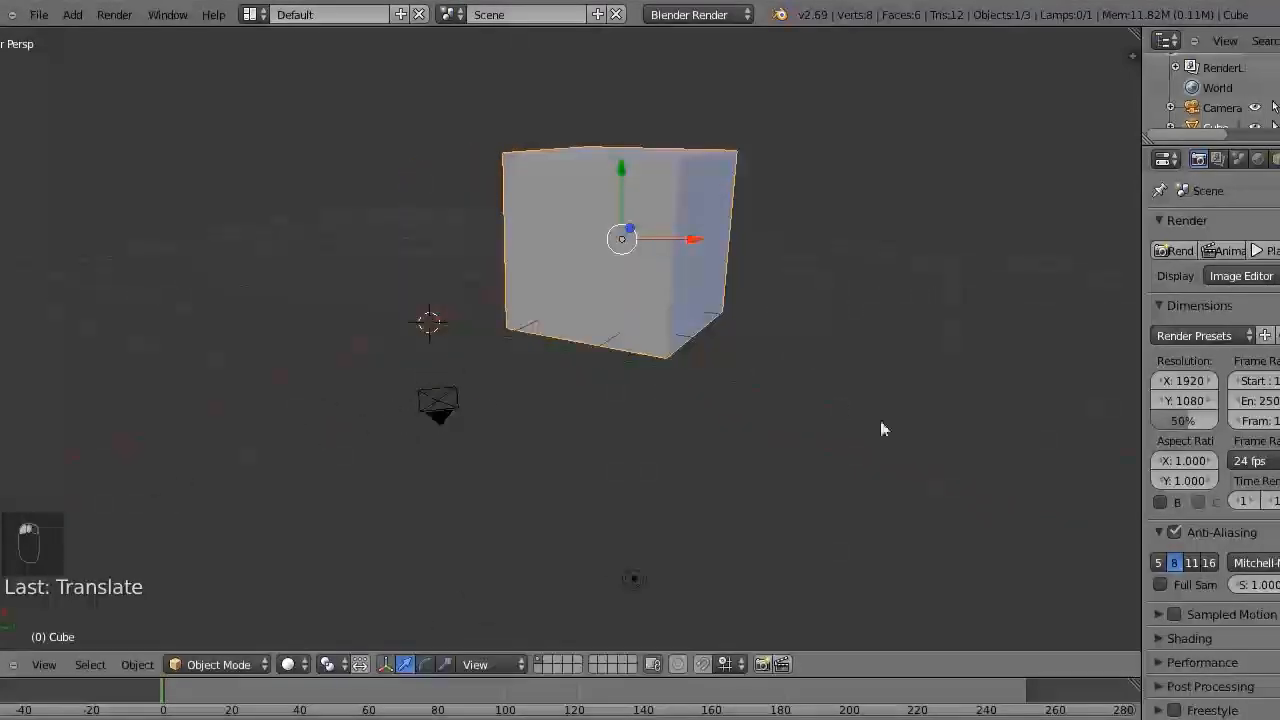
Clear the cube's rotation and location to return it to the world origin
left_click(488, 664)
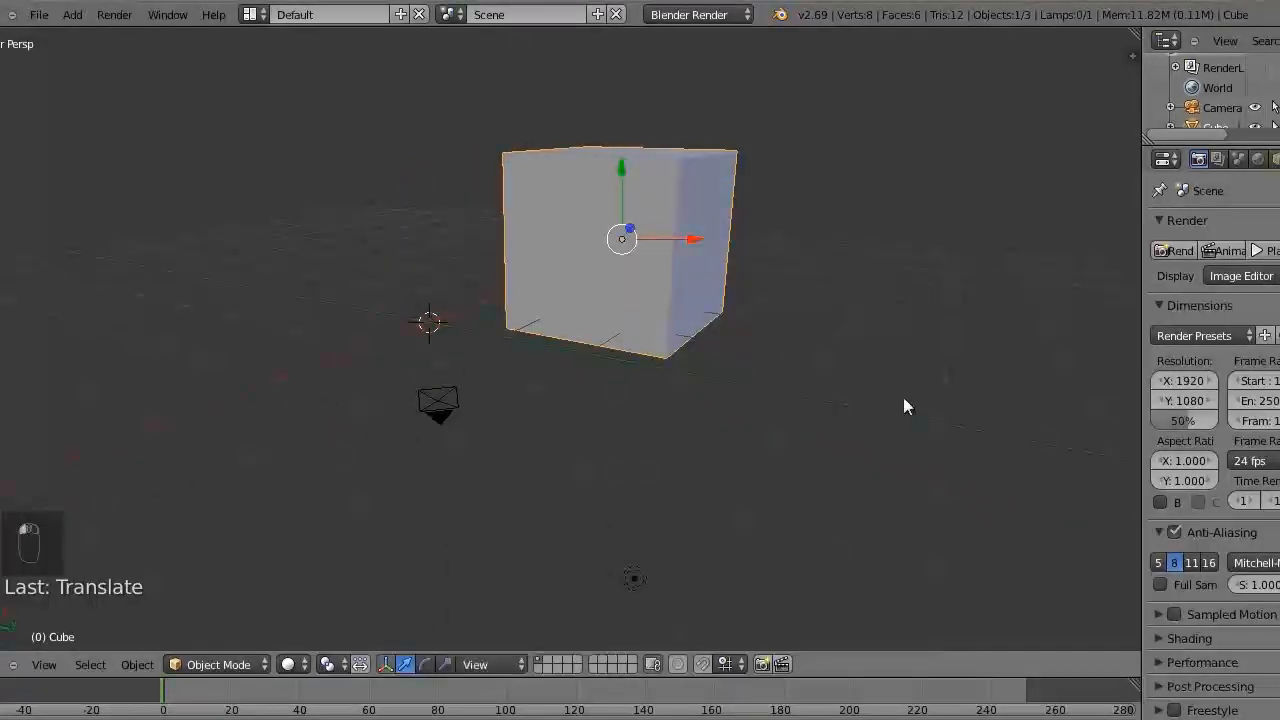
scroll(903, 406, "down", 1)
middle_click_drag(903, 406, 860, 460)
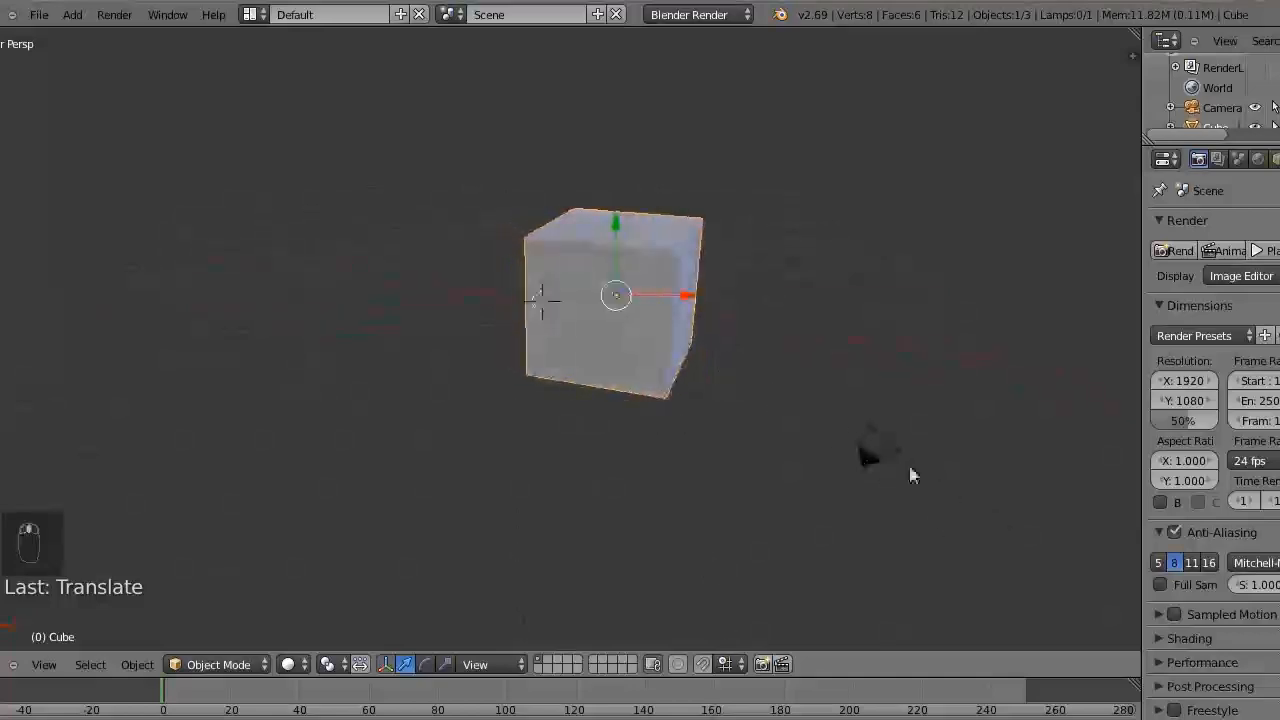
middle_click_drag(838, 548, 753, 298)
key("alt+r")
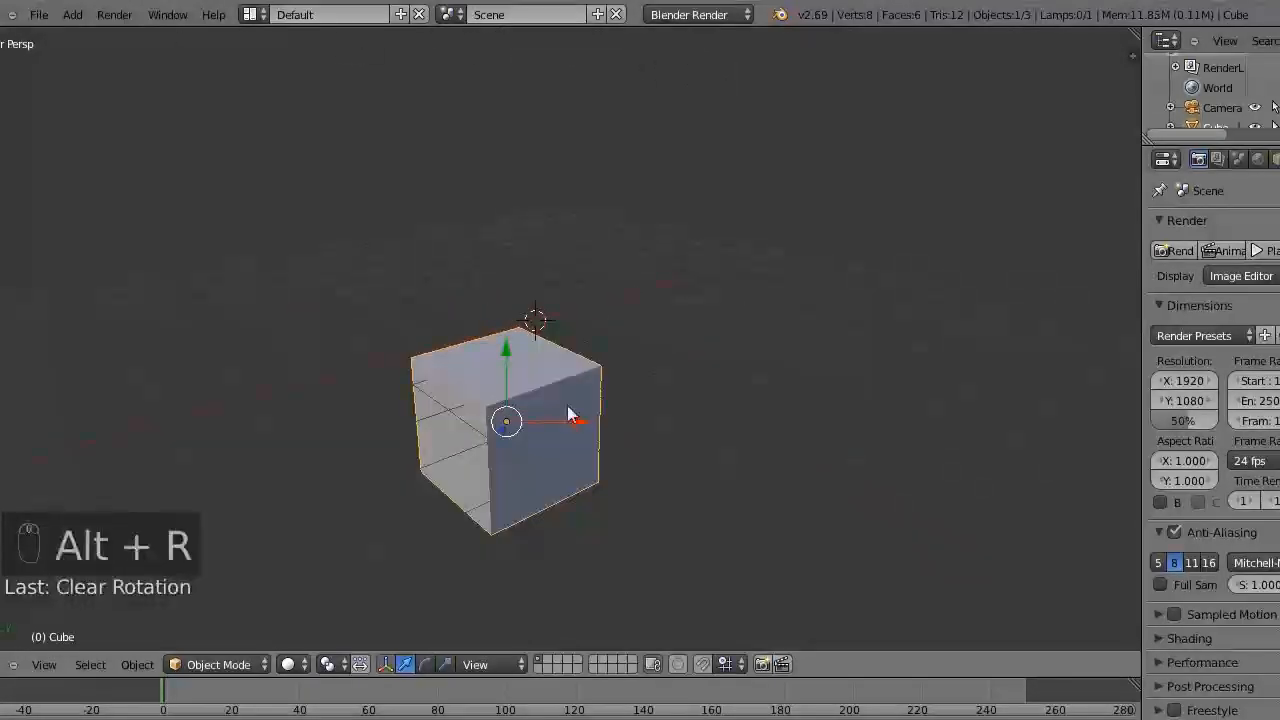
key("alt+g")
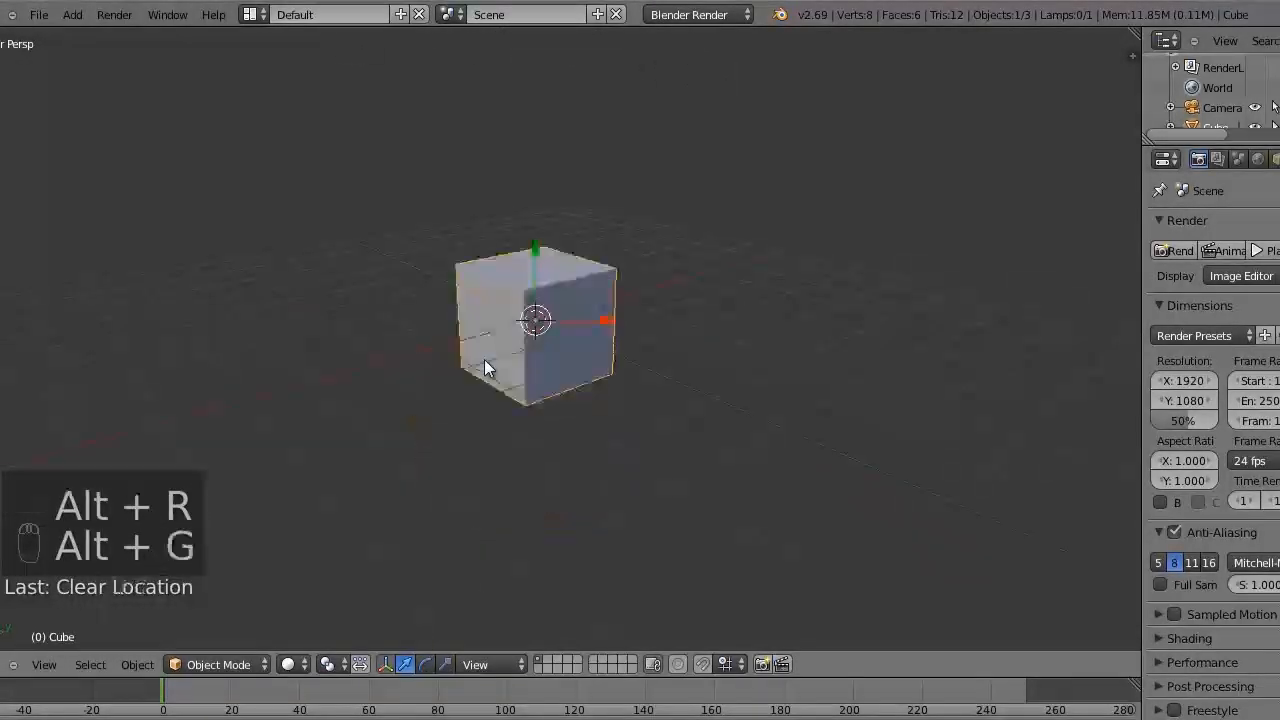
Set the transform orientation back to Global
left_click(507, 660)
left_click(505, 646)
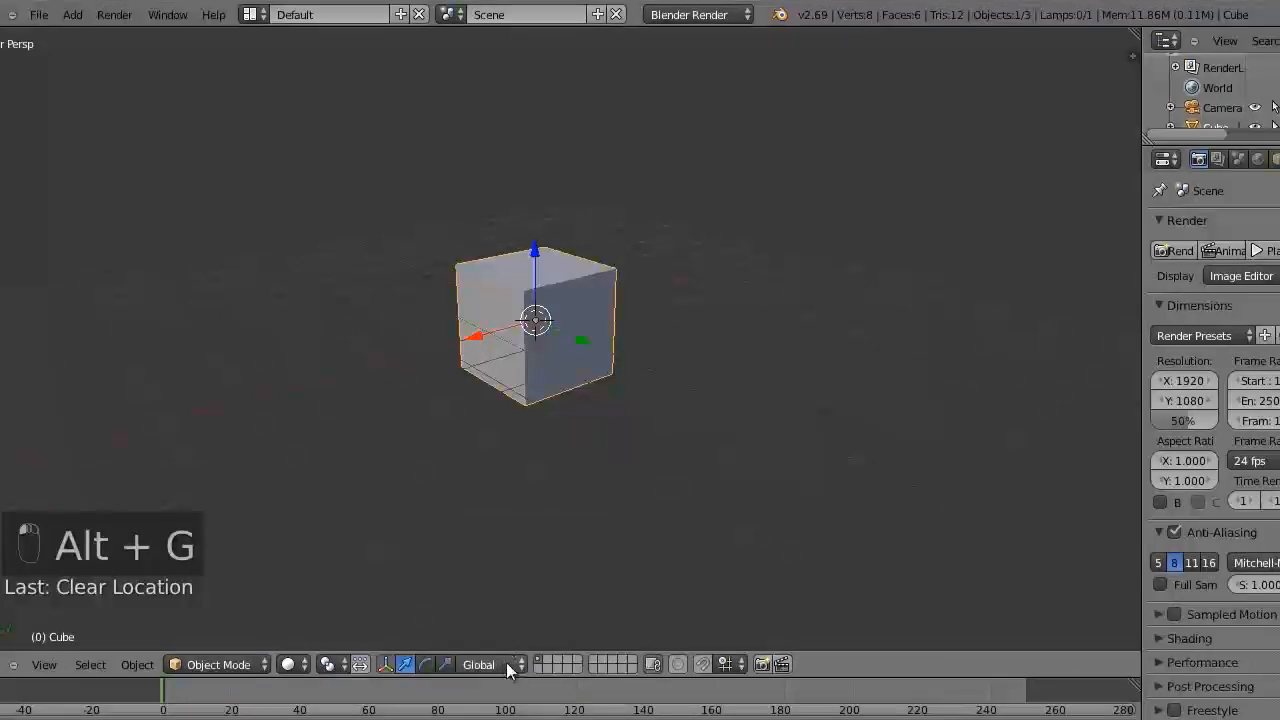
left_click(507, 665)
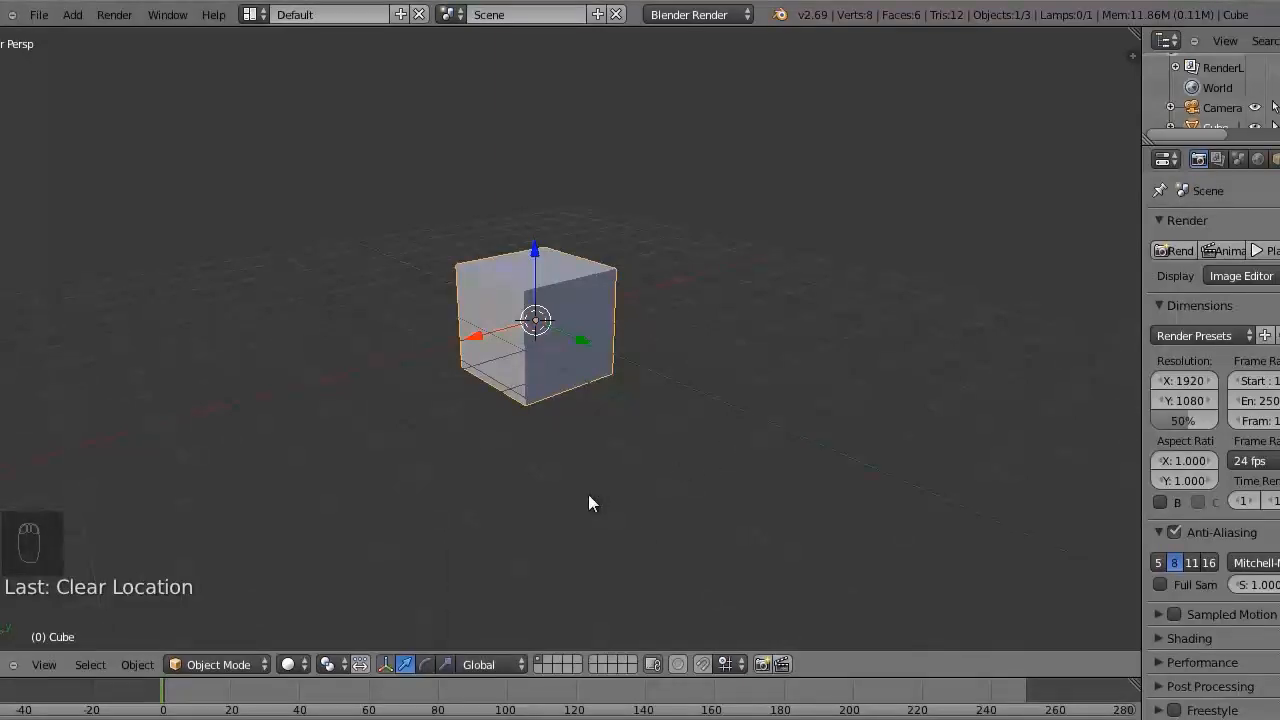
middle_click_drag(754, 420, 640, 409)
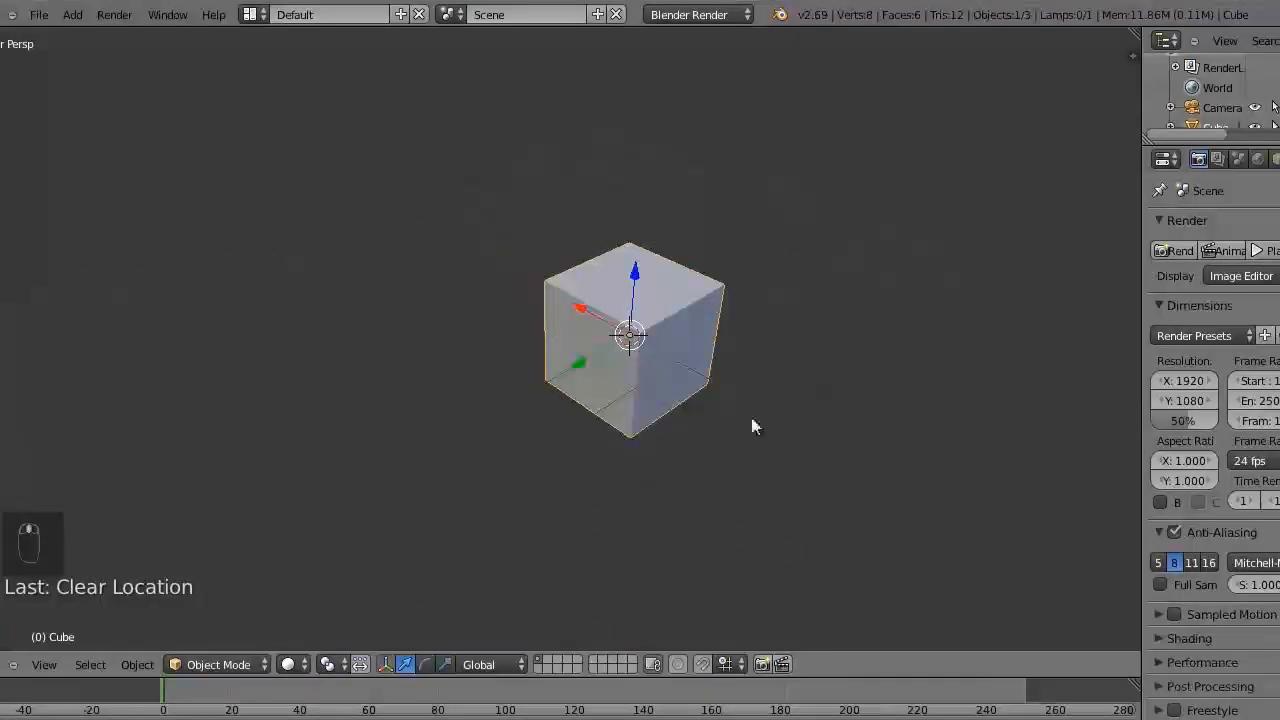
middle_click_drag(760, 423, 454, 440)
middle_click_drag(655, 557, 809, 434)
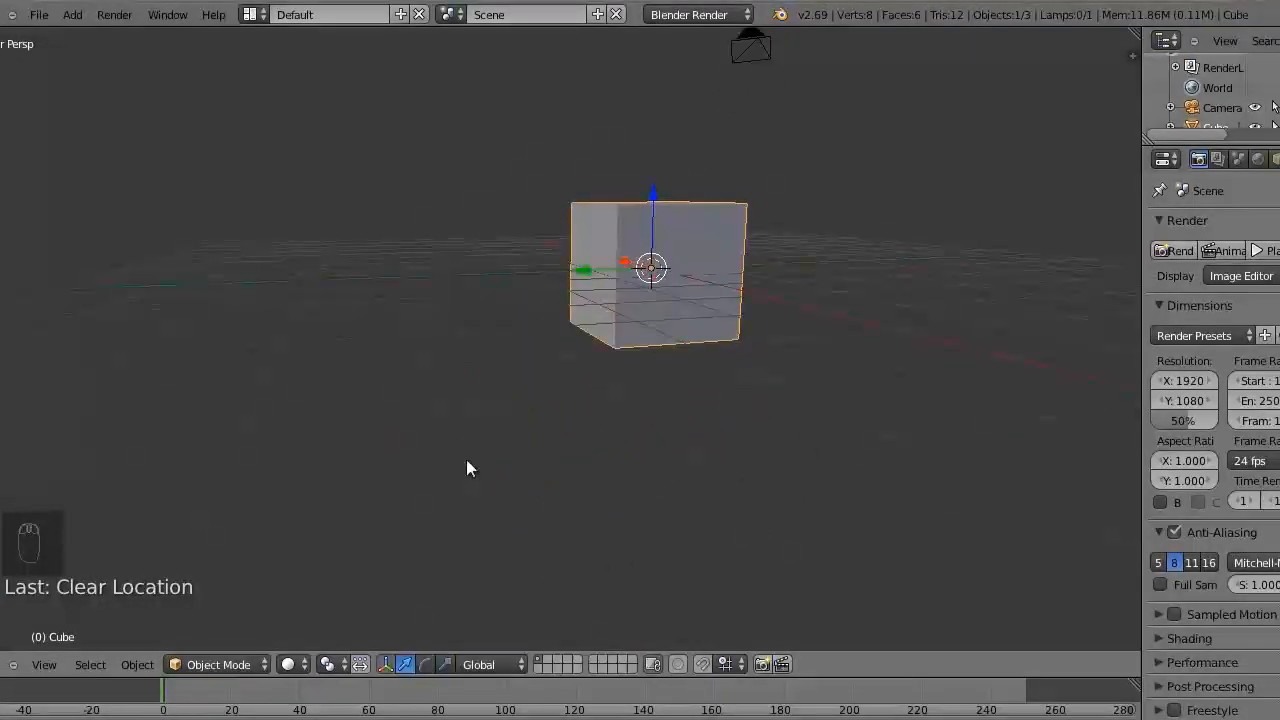
middle_click_drag(491, 428, 571, 443)
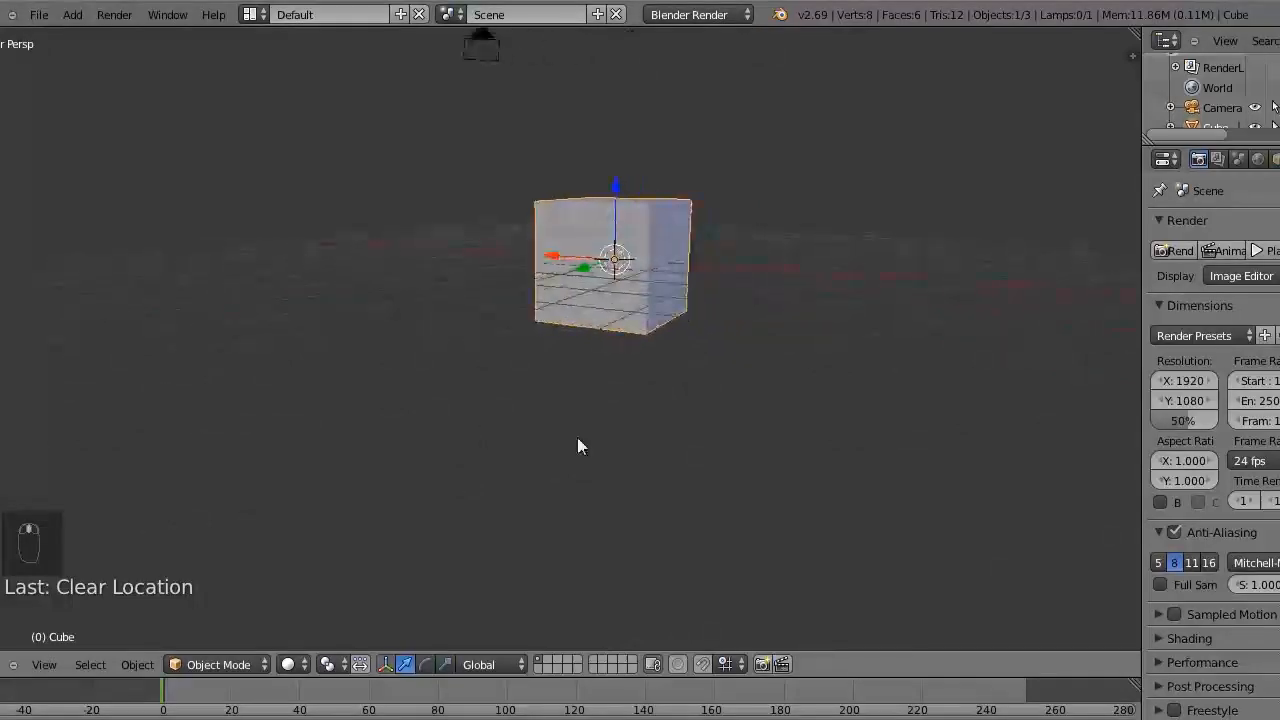
middle_click_drag(738, 432, 730, 441)
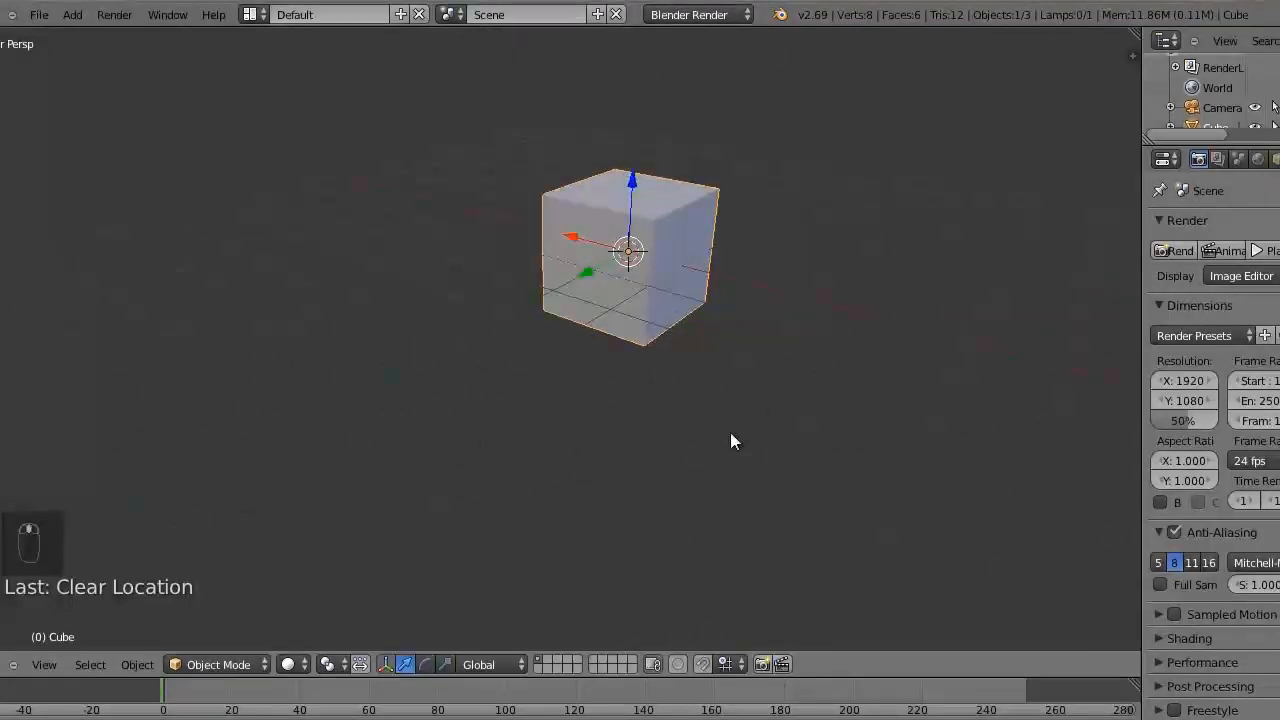